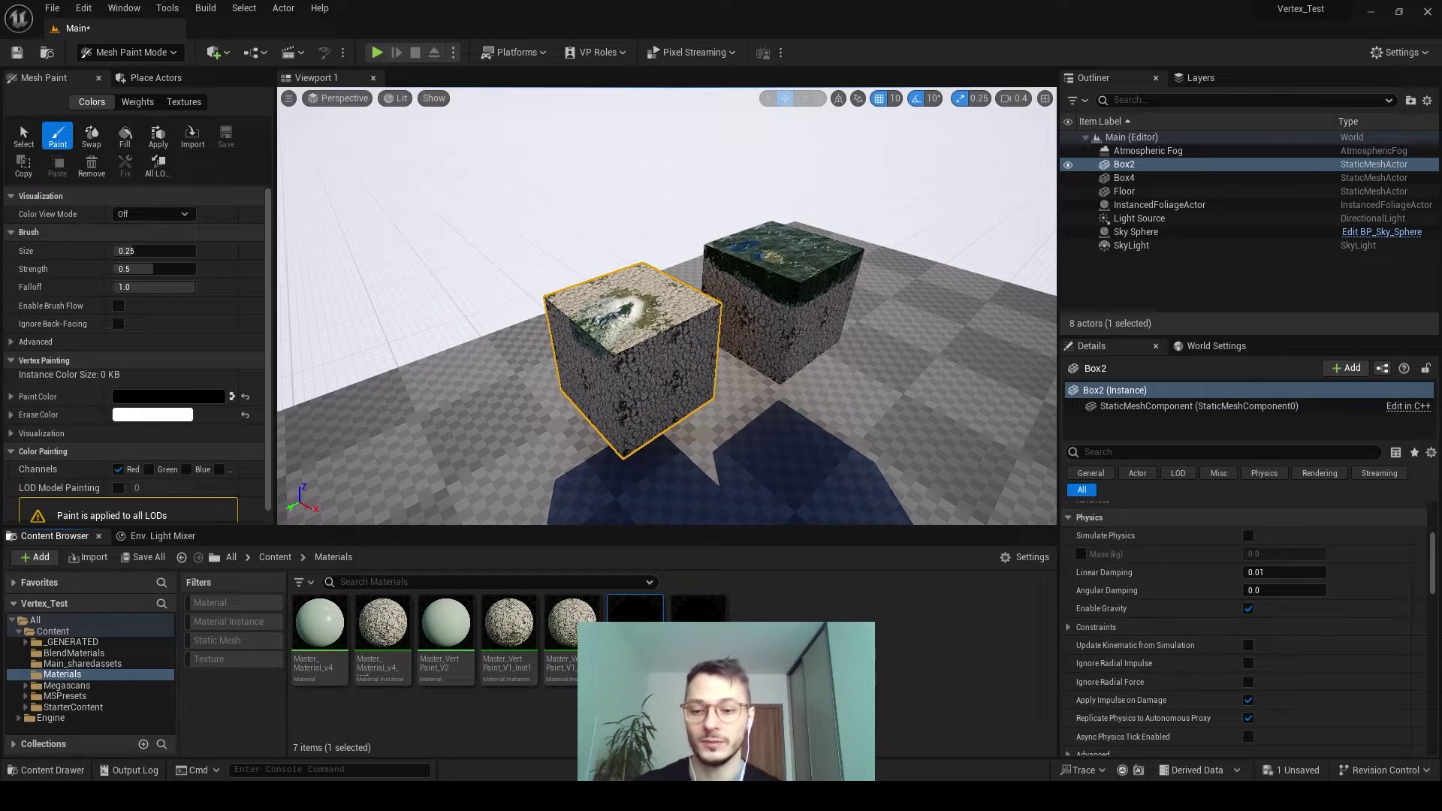
Open DefaultEngine from the project's Config folder and check the r.Nanite.AllowTessellation=1 and r.Nanite.Tessellation=1 lines
{"action": "mouse_move", "coordinate": [311, 796]}
{"action": "left_click", "coordinate": [273, 745]}
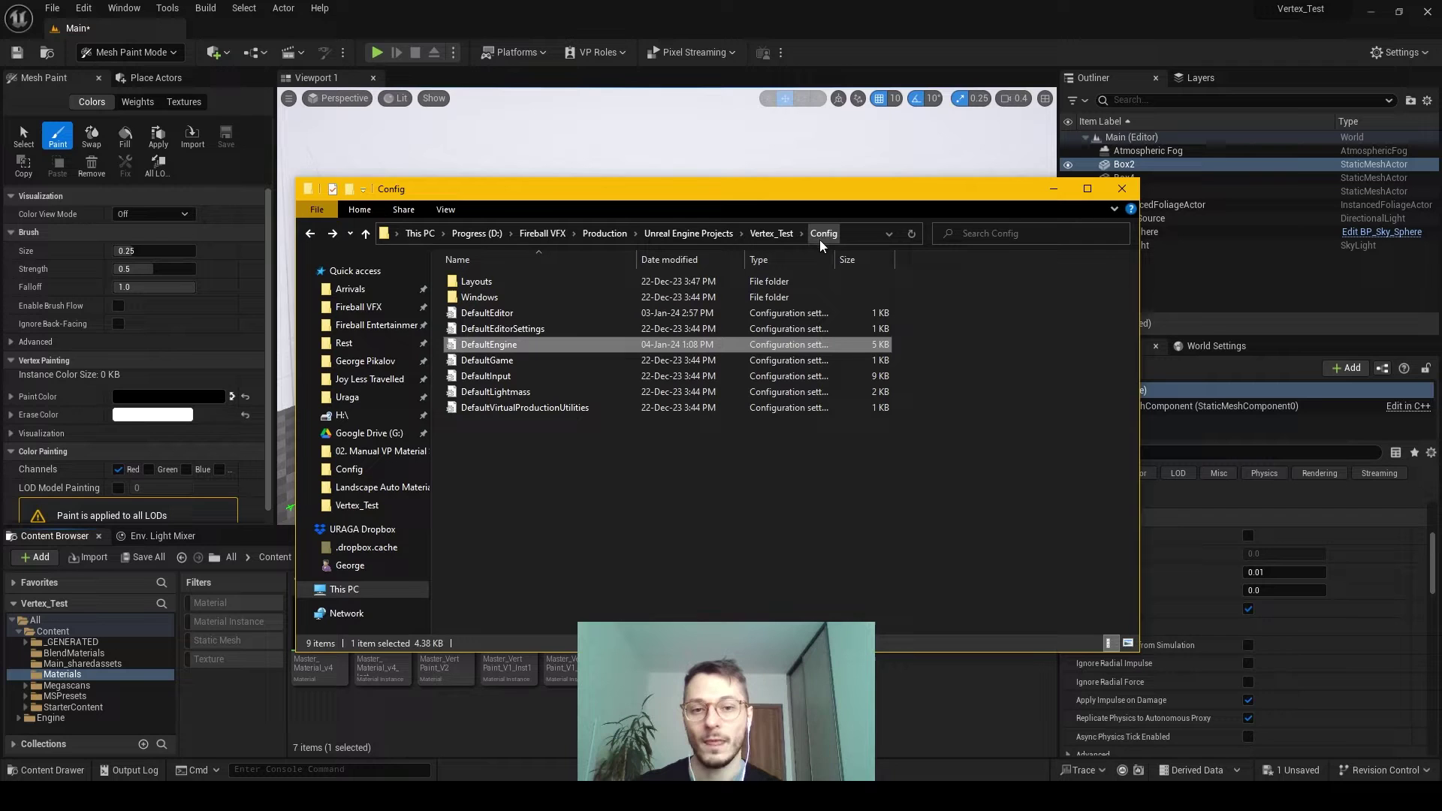
{"action": "double_click", "coordinate": [489, 346]}
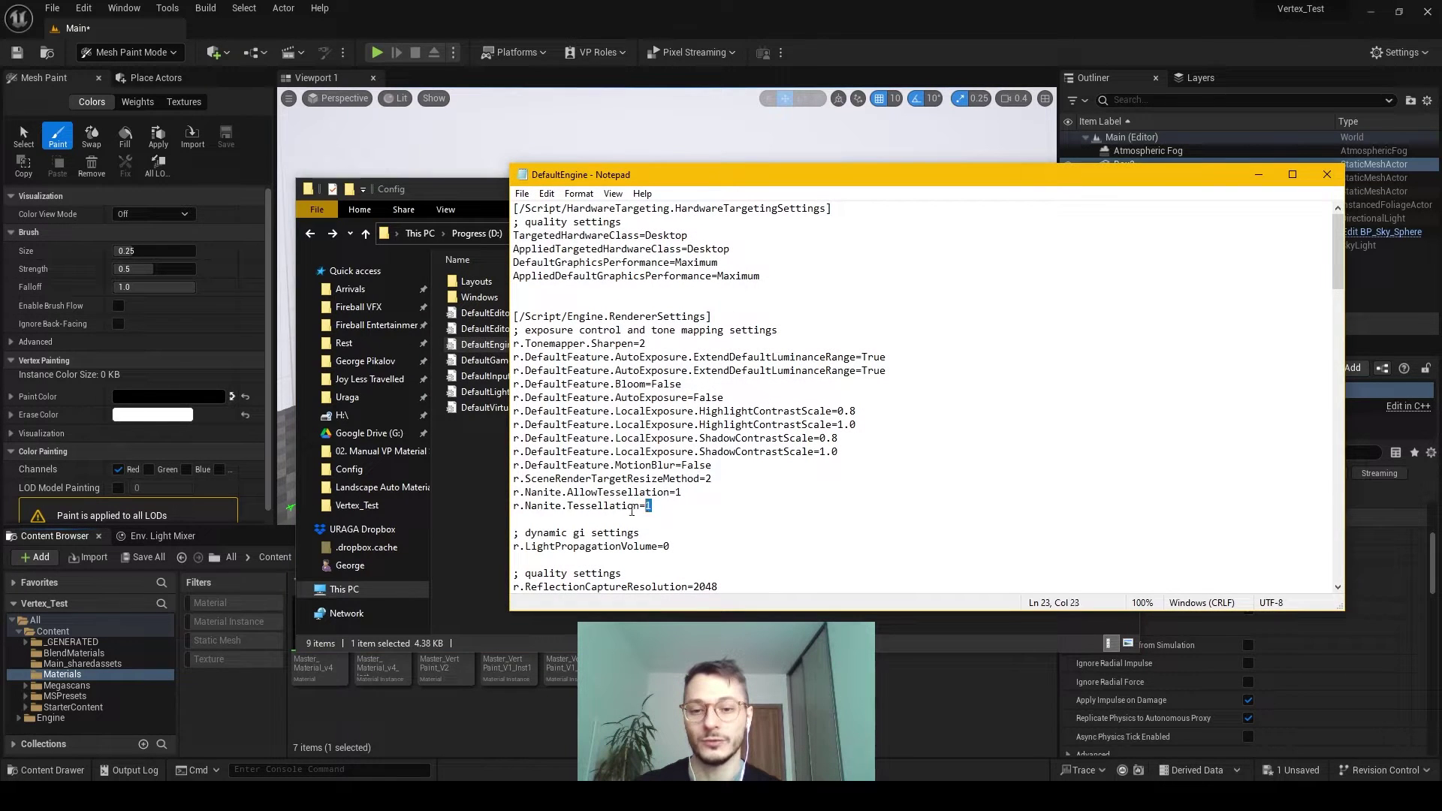
{"action": "left_click_drag", "start_coordinate": [632, 511], "coordinate": [514, 492]}
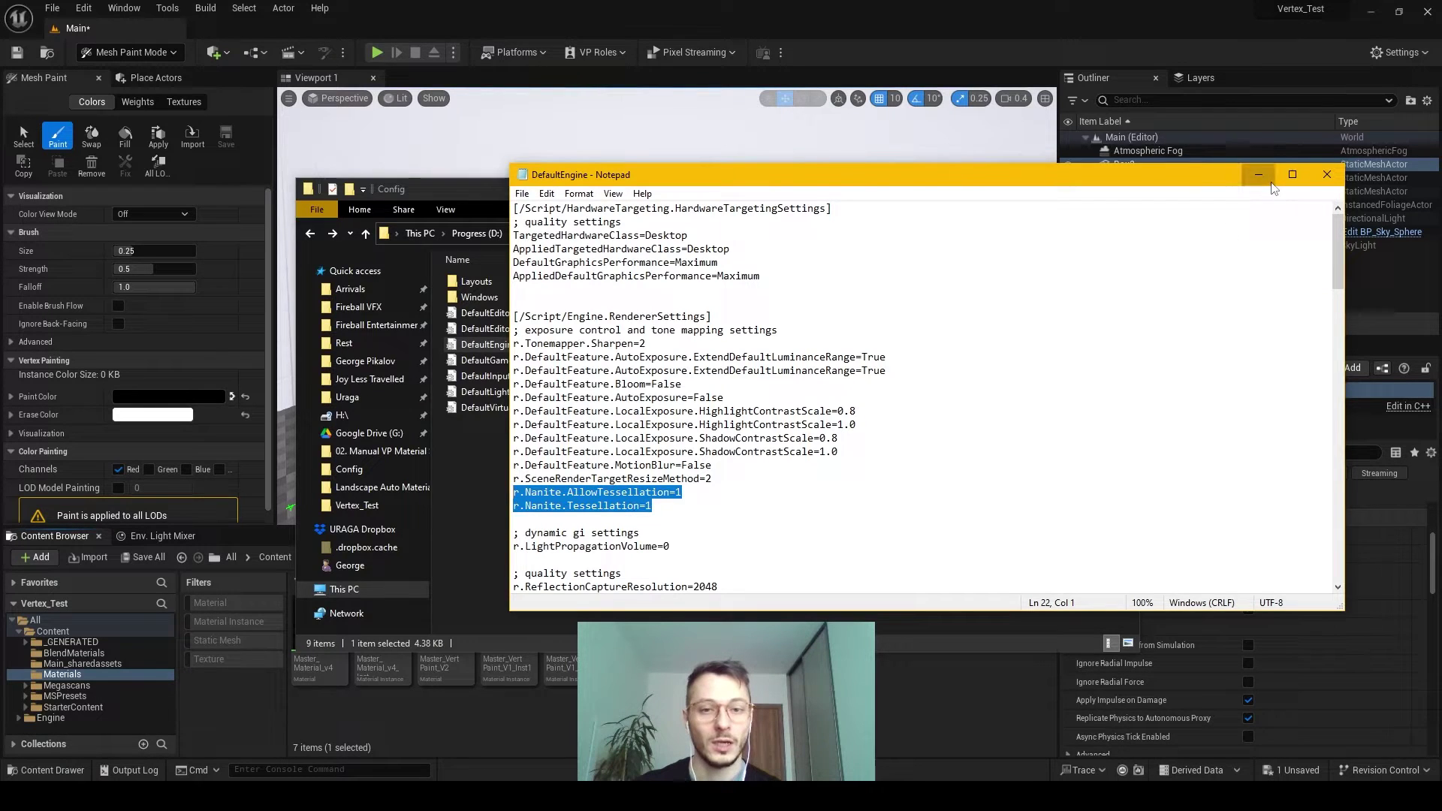
{"action": "left_click", "coordinate": [1050, 8]}
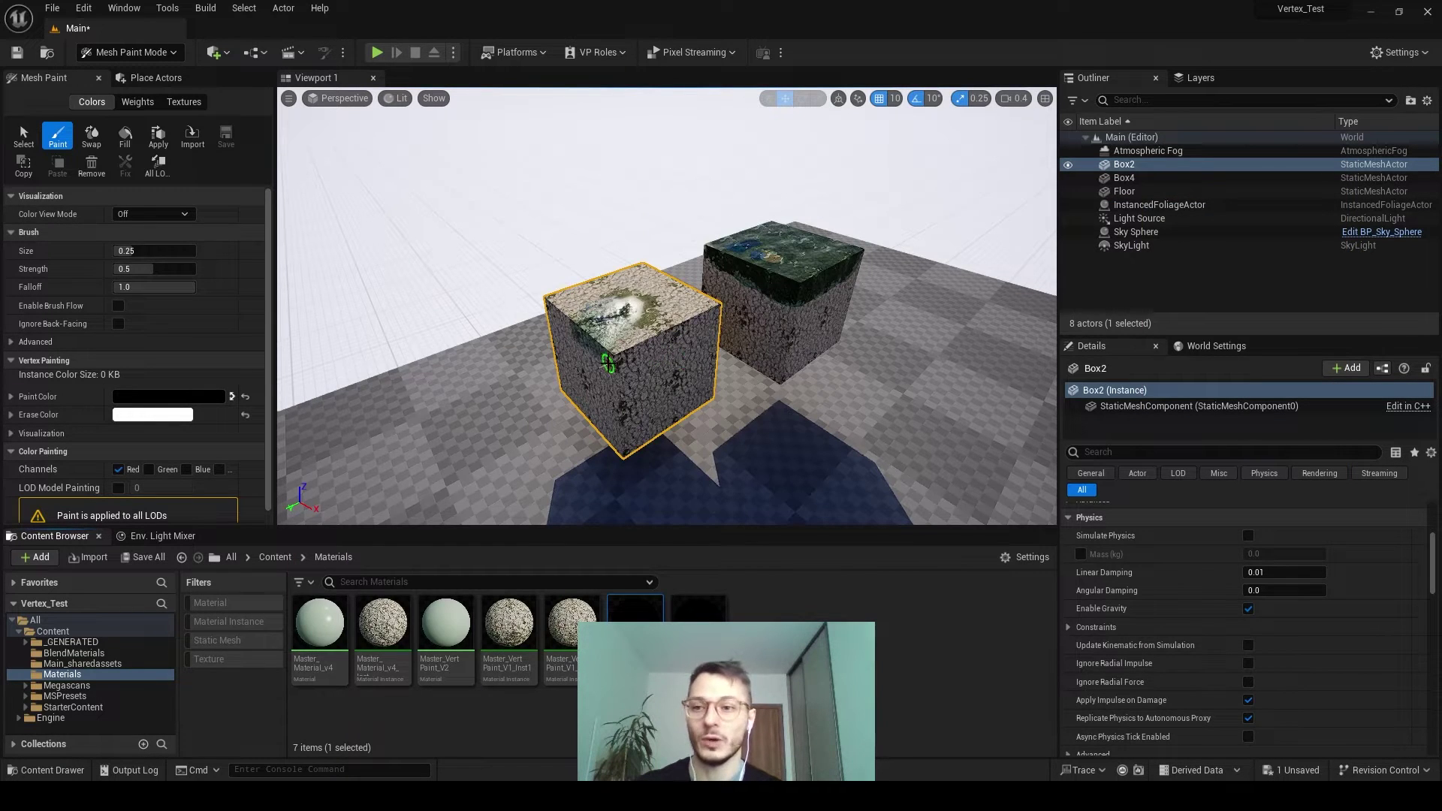
Create a new landscape in Landscape mode with the number of components set to 1 x 1
{"action": "right_click_drag", "start_coordinate": [607, 363], "coordinate": [602, 356]}
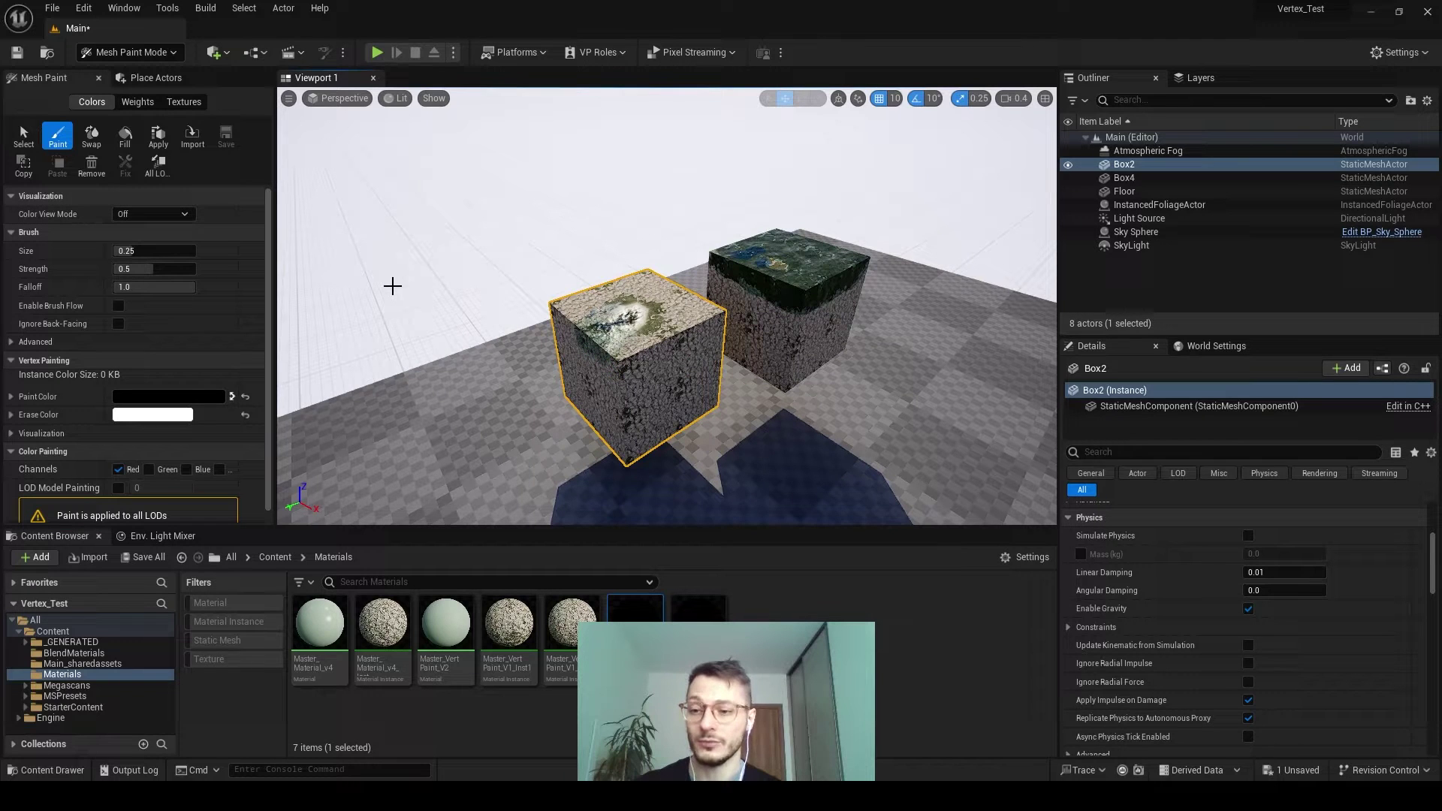
{"action": "left_click", "coordinate": [151, 54]}
{"action": "left_click", "coordinate": [124, 88]}
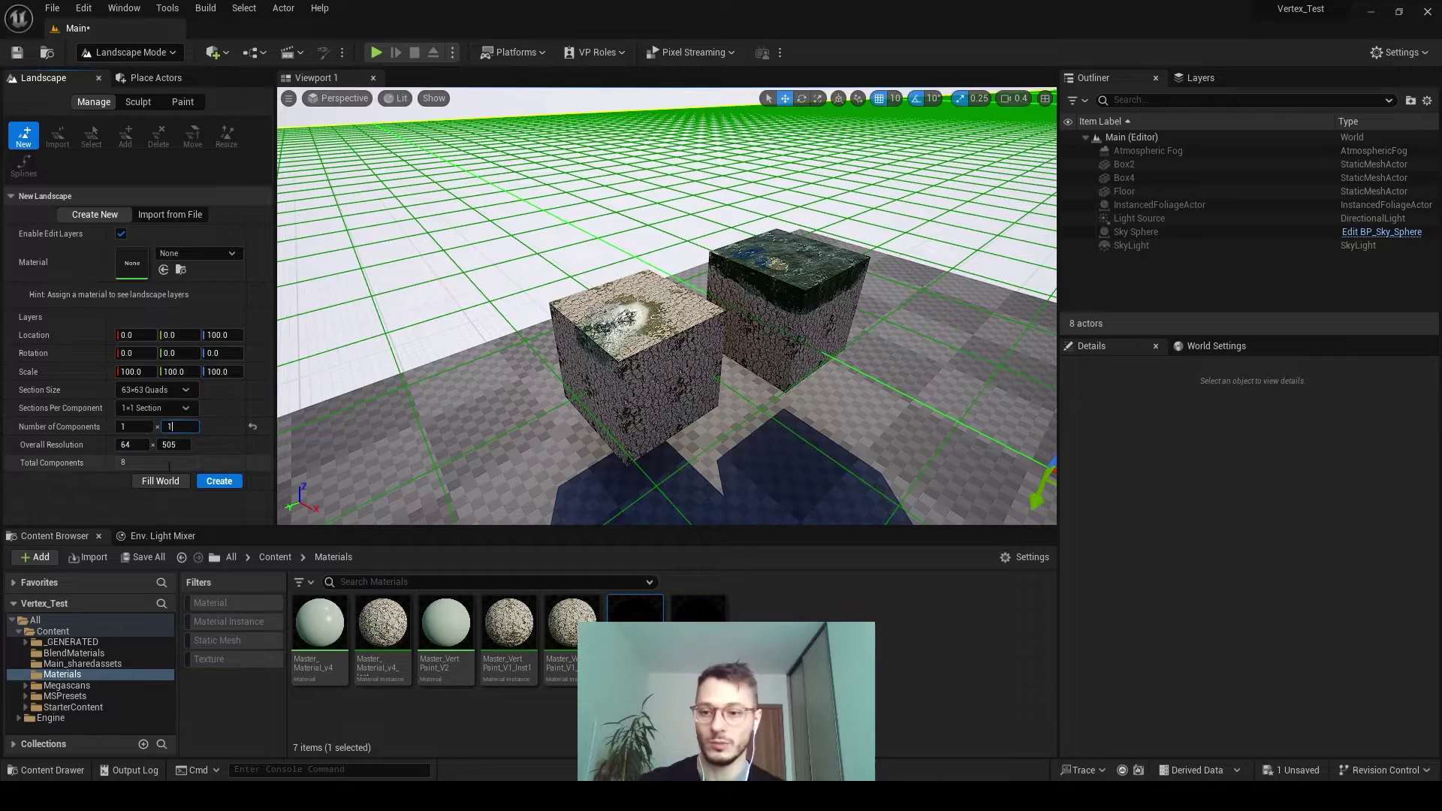
{"action": "left_click", "coordinate": [220, 481]}
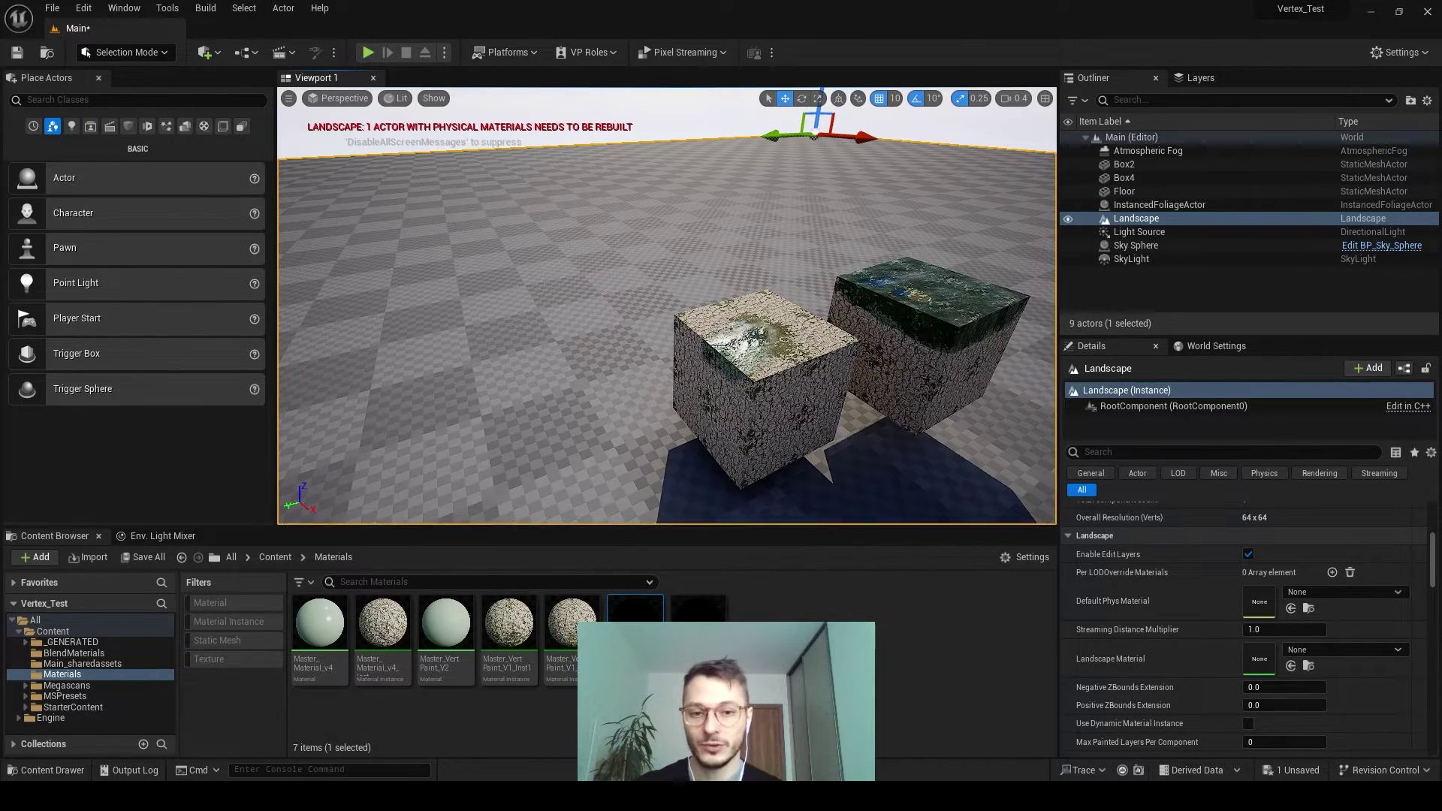
Assign the Master_VP_Displace_Landscape material from the Materials folder as the new landscape's Landscape Material
{"action": "right_click", "coordinate": [796, 638]}
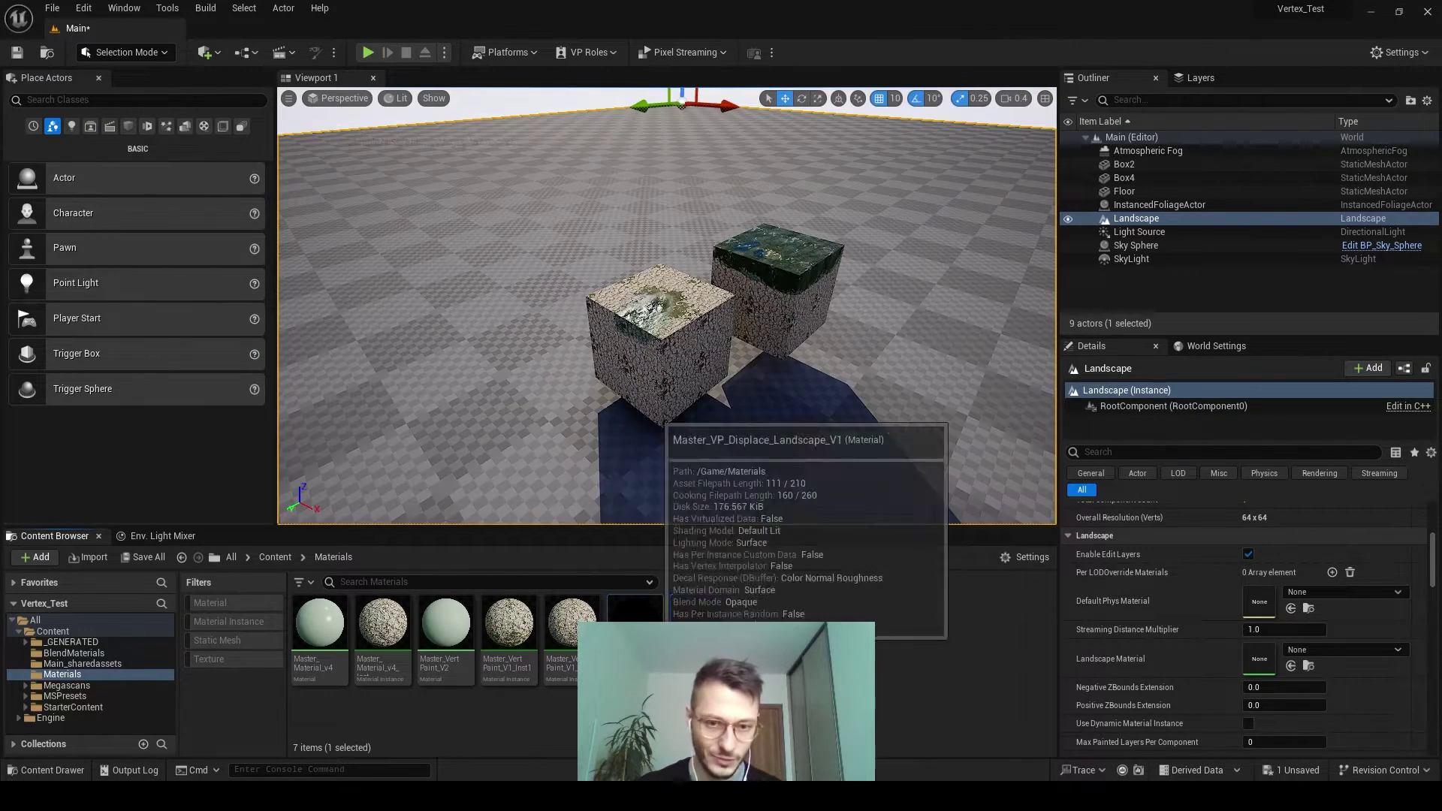
{"action": "right_click", "coordinate": [655, 636]}
{"action": "left_click_drag", "start_coordinate": [699, 623], "coordinate": [1259, 668]}
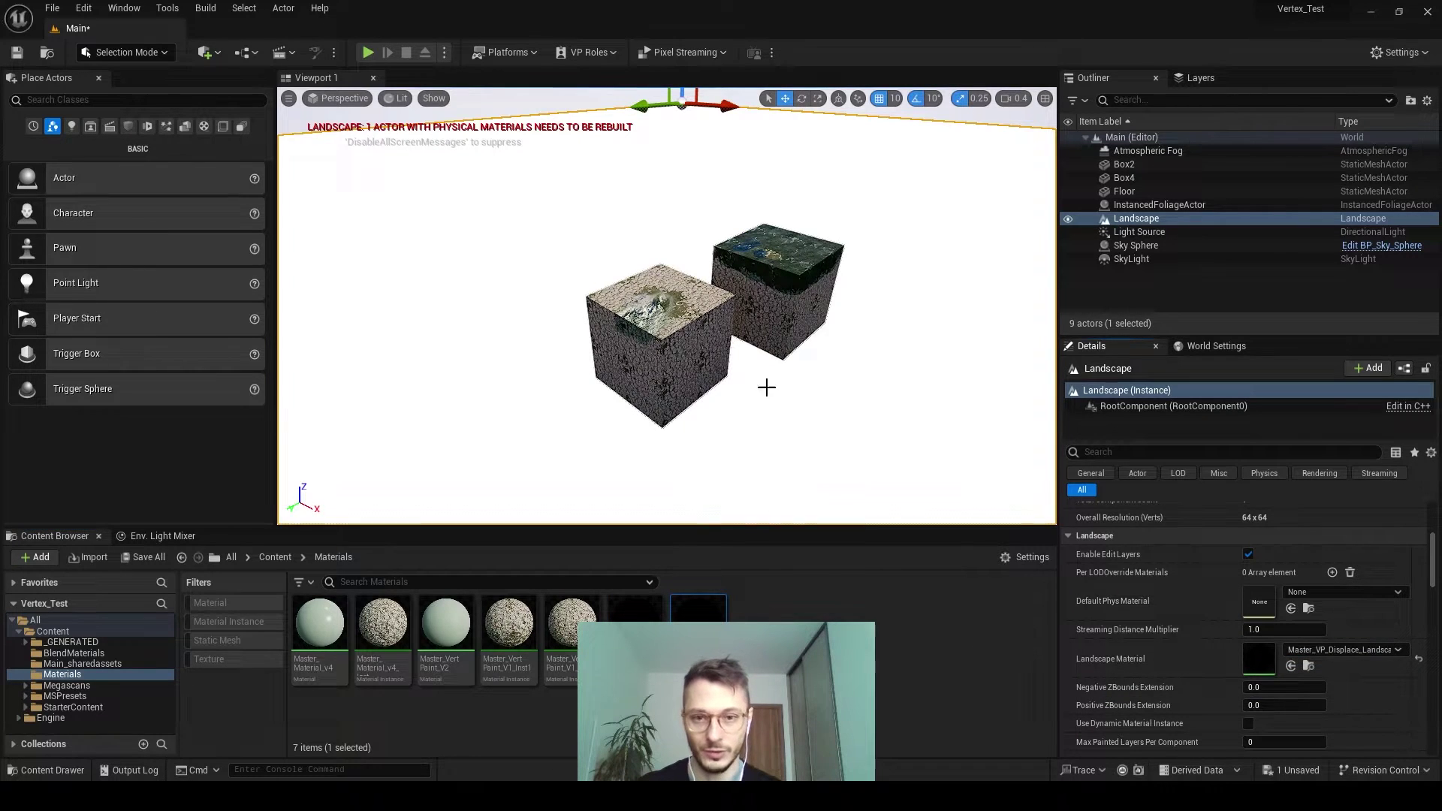
{"action": "right_click_drag", "start_coordinate": [766, 386], "coordinate": [702, 326]}
{"action": "key", "text": "w"}
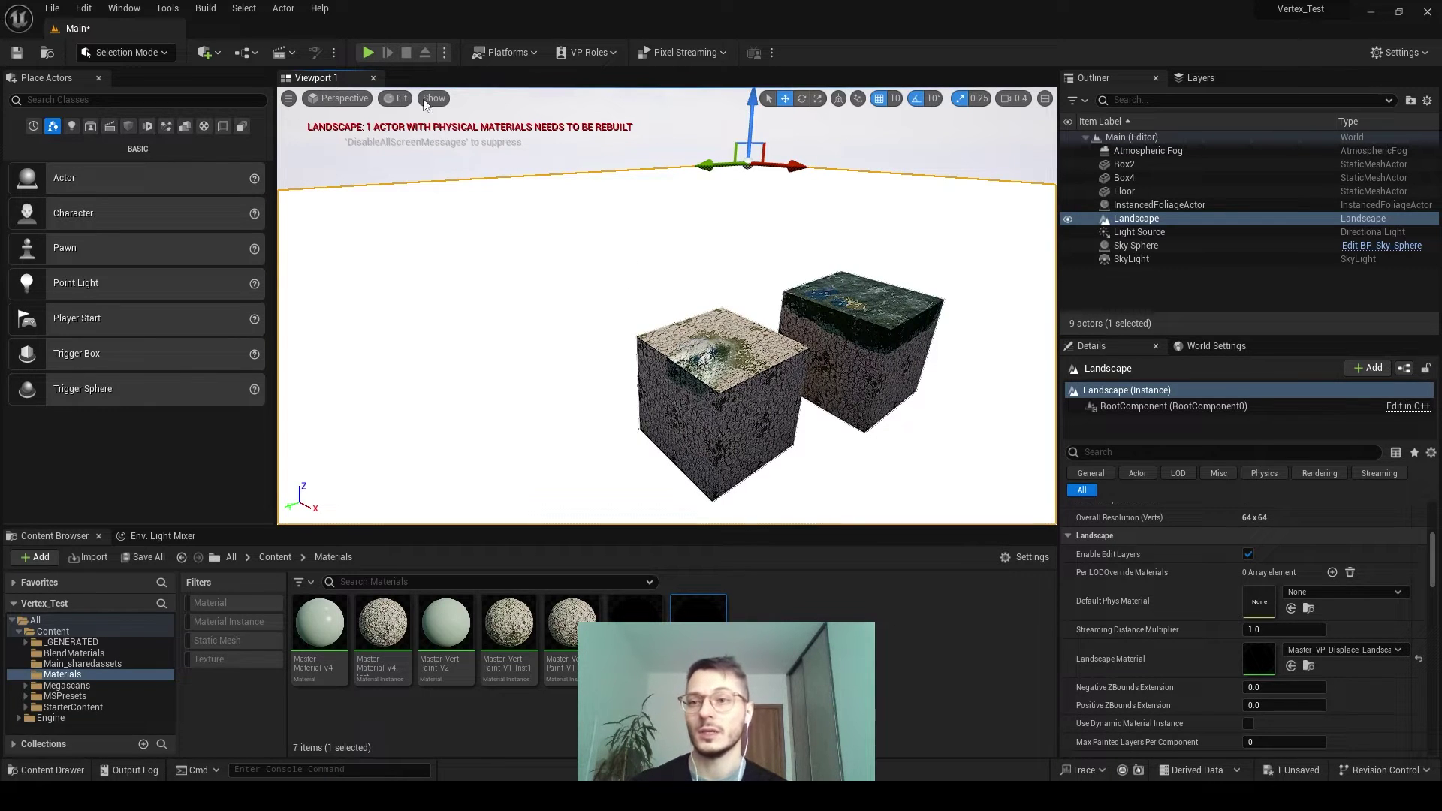
Switch to painting in Landscape mode and bring up the target layers of the assigned material
{"action": "left_click", "coordinate": [124, 51]}
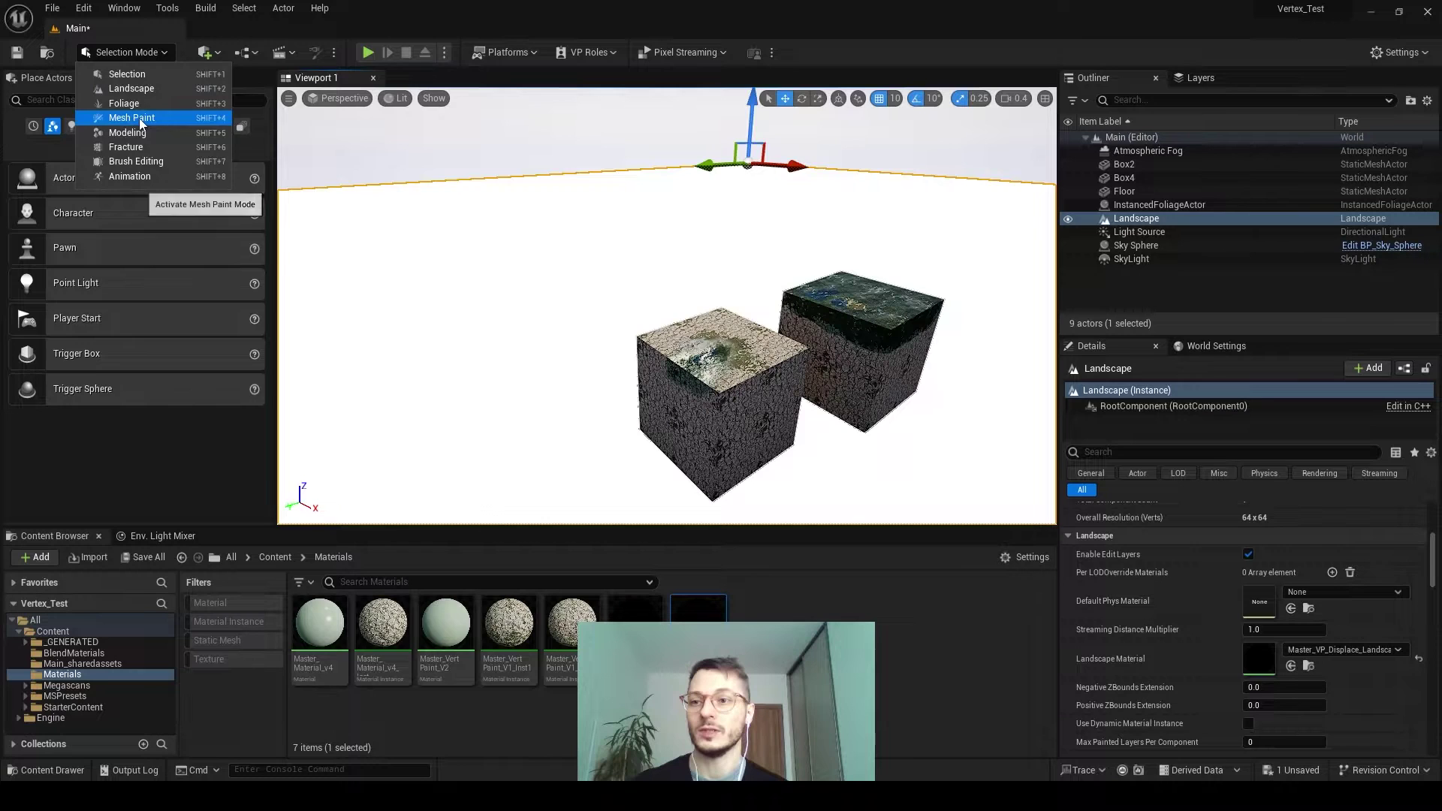
{"action": "left_click", "coordinate": [138, 119]}
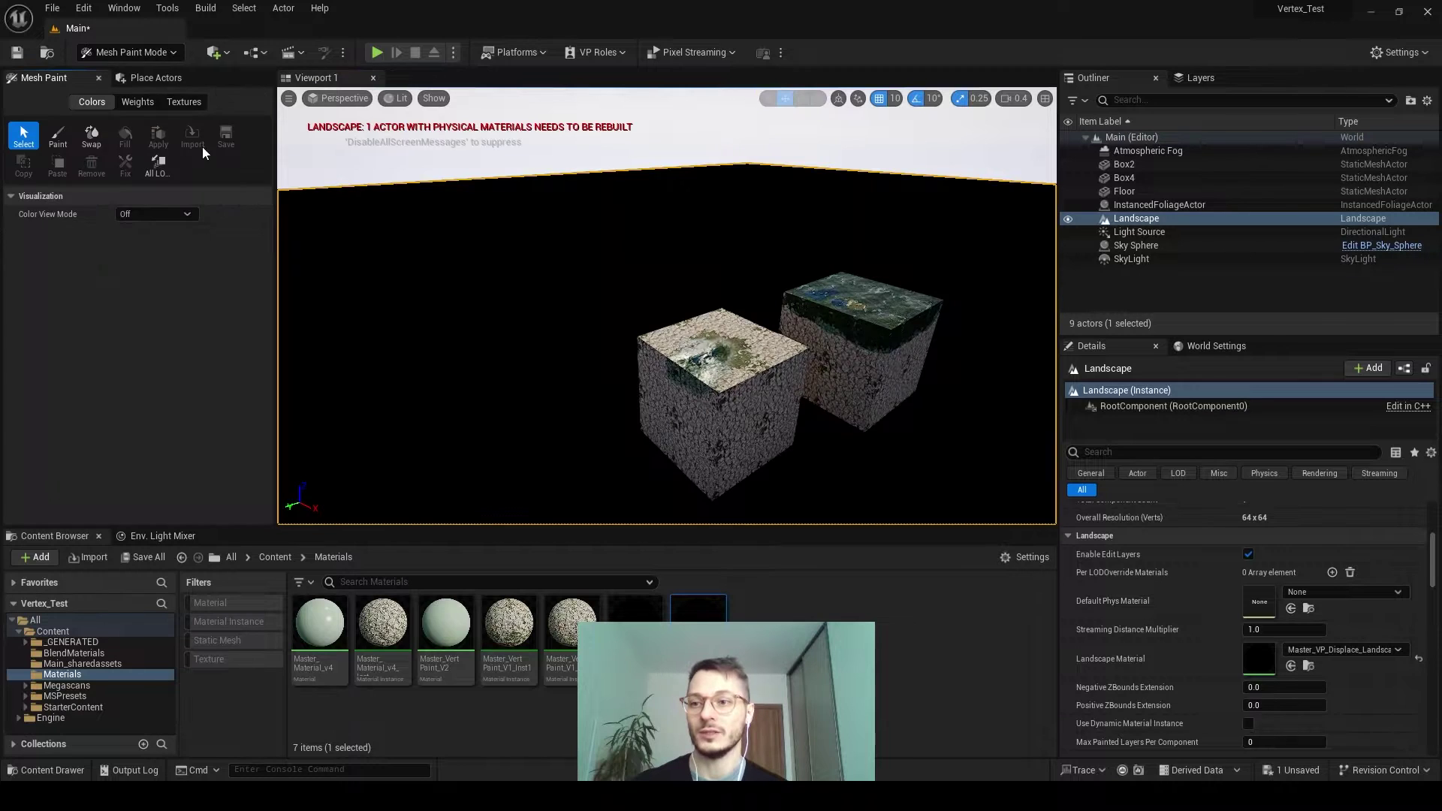
{"action": "left_click", "coordinate": [128, 52]}
{"action": "left_click", "coordinate": [135, 85]}
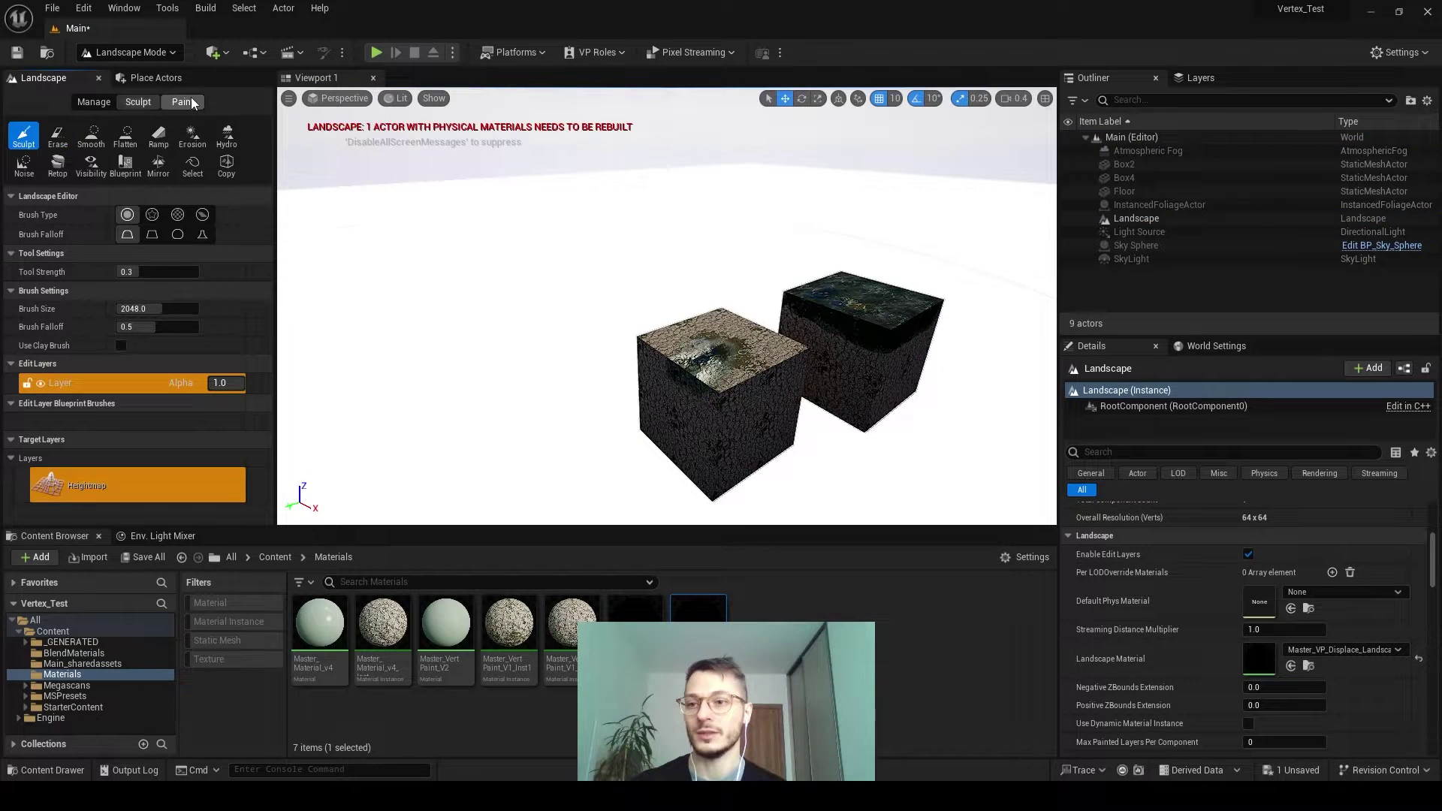
{"action": "left_click", "coordinate": [186, 102]}
{"action": "scroll", "coordinate": [96, 448], "scroll_direction": "down", "scroll_amount": 2}
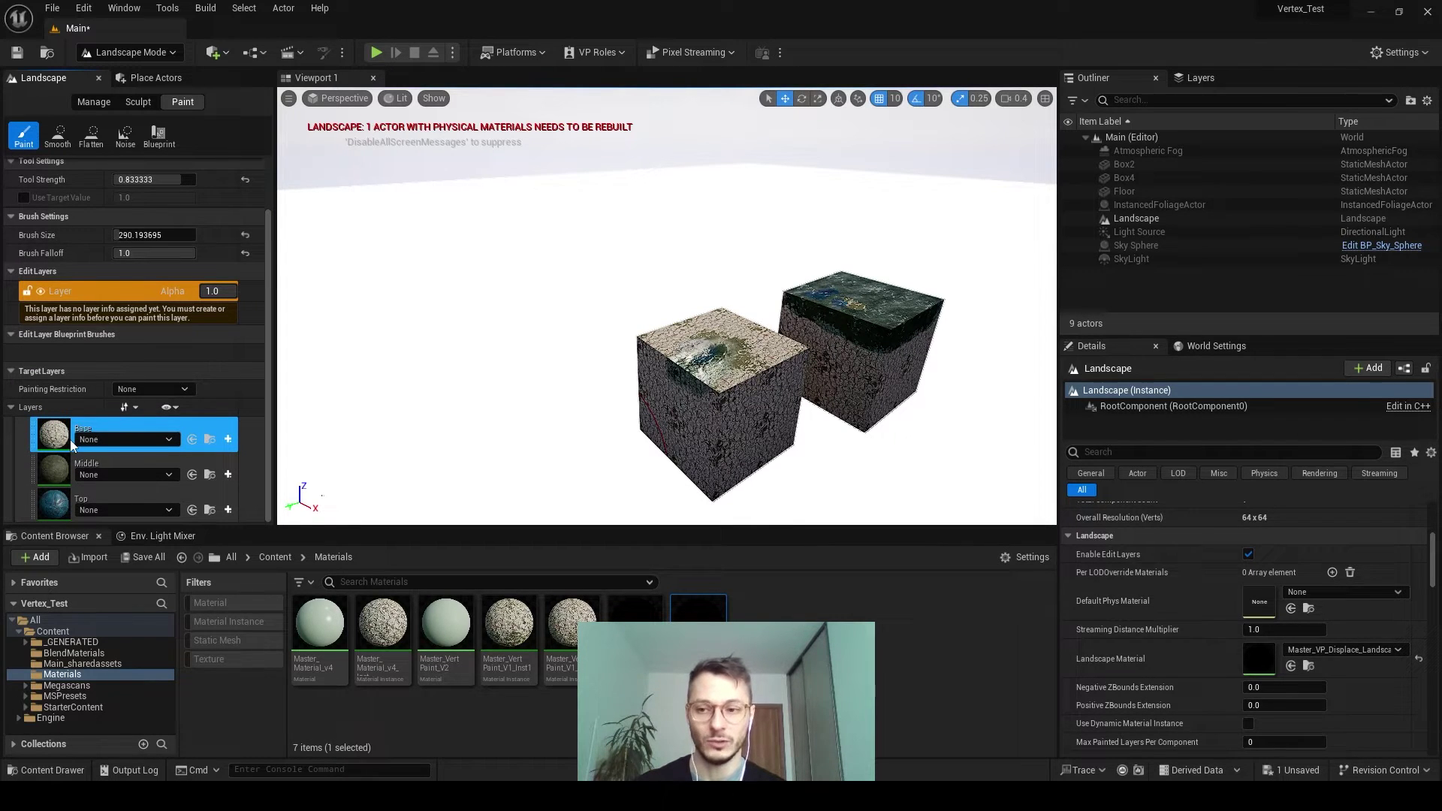
Switch to the Master_VP_Displace_Landscape_V1 material graph in a maximized window and examine the base layer's UV scaling nodes
{"action": "key", "text": "alt+Tab"}
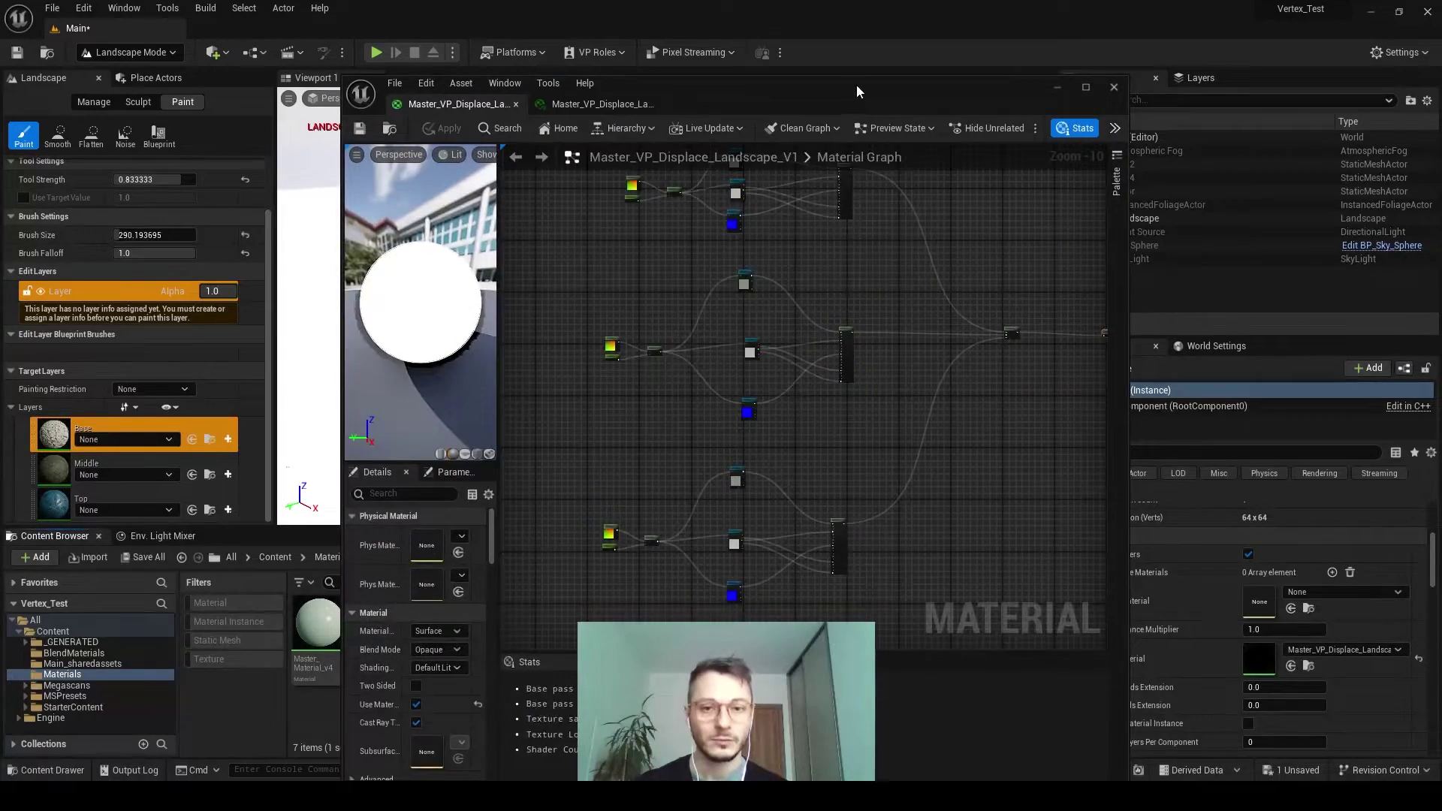
{"action": "left_click_drag", "start_coordinate": [842, 84], "coordinate": [1124, 68]}
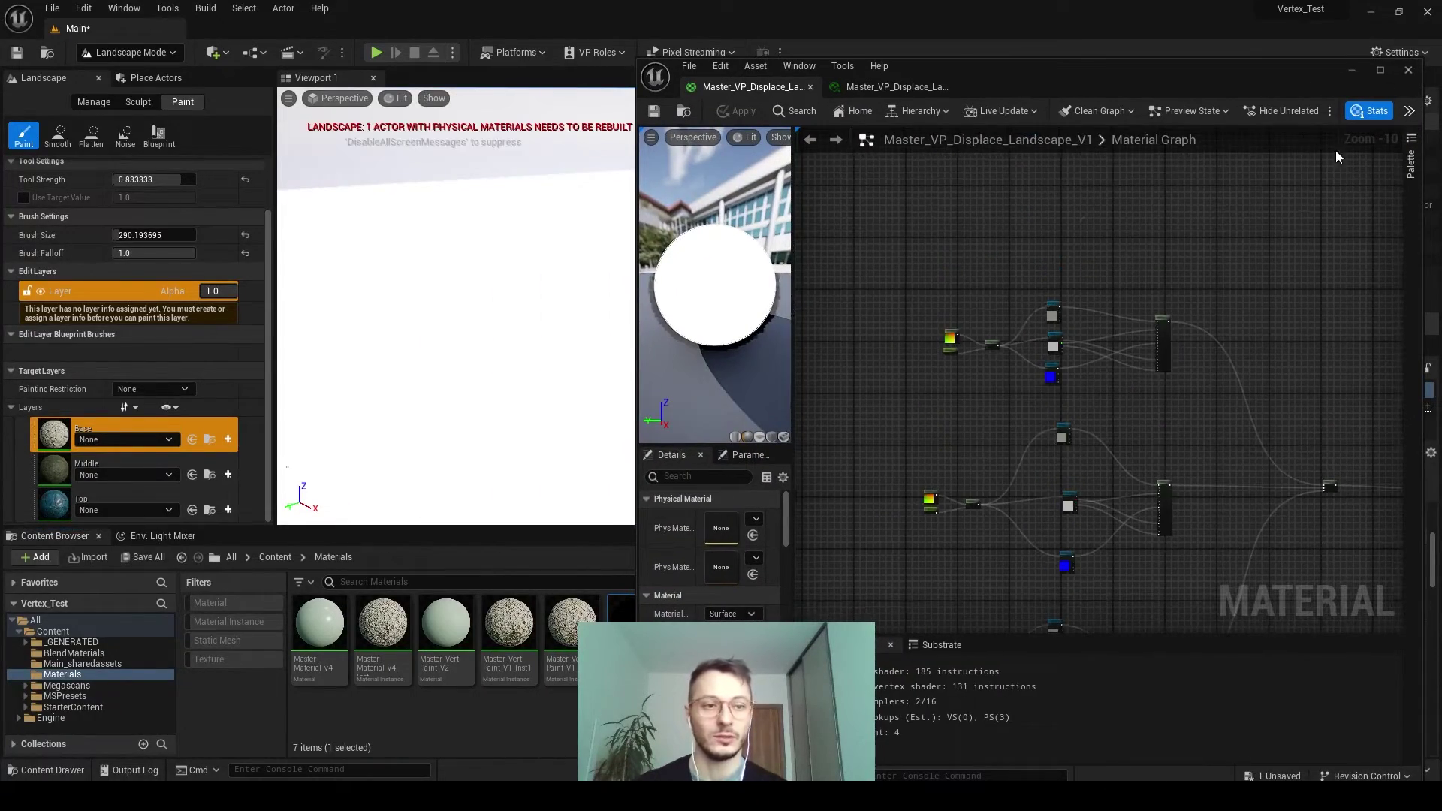
{"action": "left_click", "coordinate": [1381, 71]}
{"action": "scroll", "coordinate": [677, 353], "scroll_direction": "up", "scroll_amount": 8}
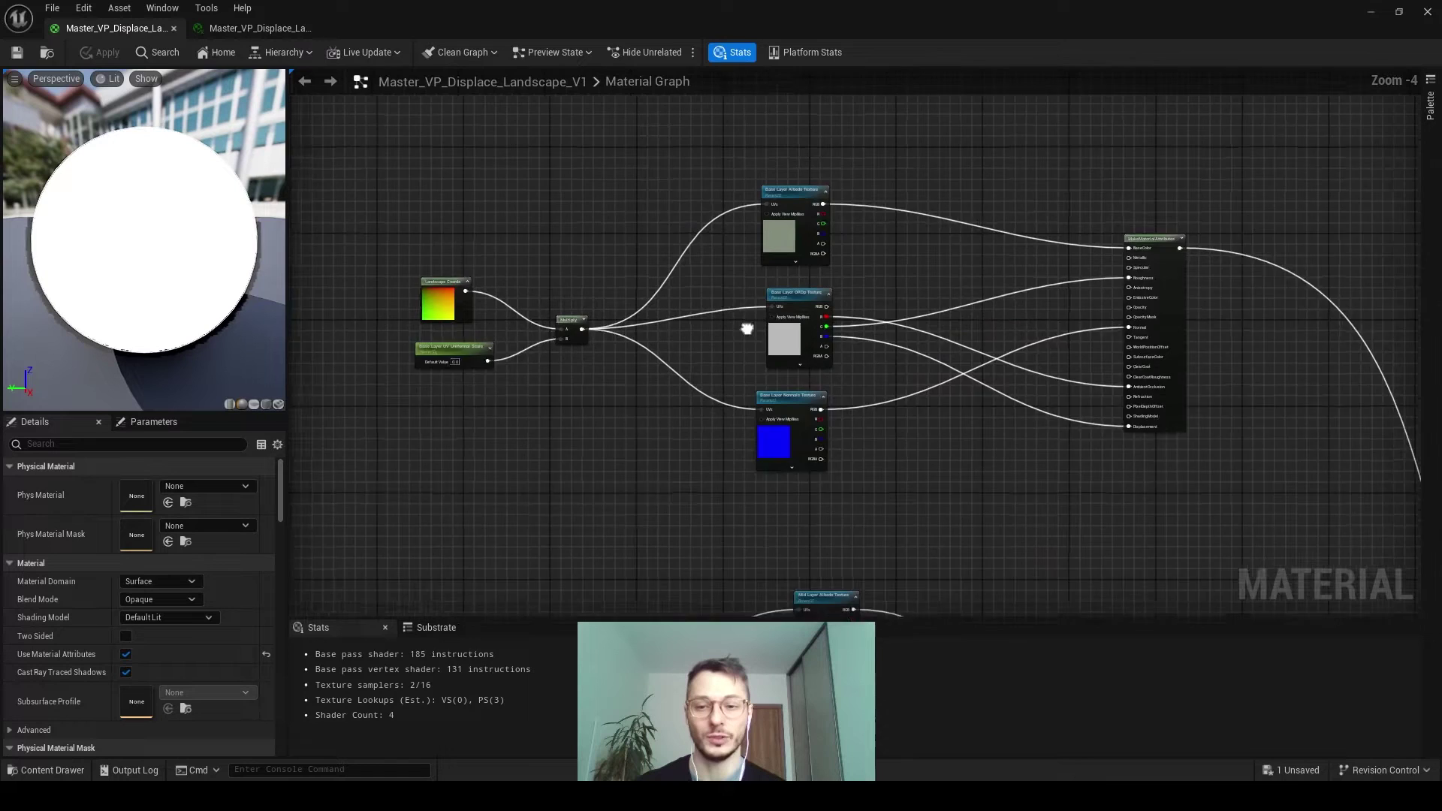
{"action": "right_click_drag", "start_coordinate": [677, 354], "coordinate": [822, 382]}
{"action": "left_click_drag", "start_coordinate": [547, 476], "coordinate": [825, 289]}
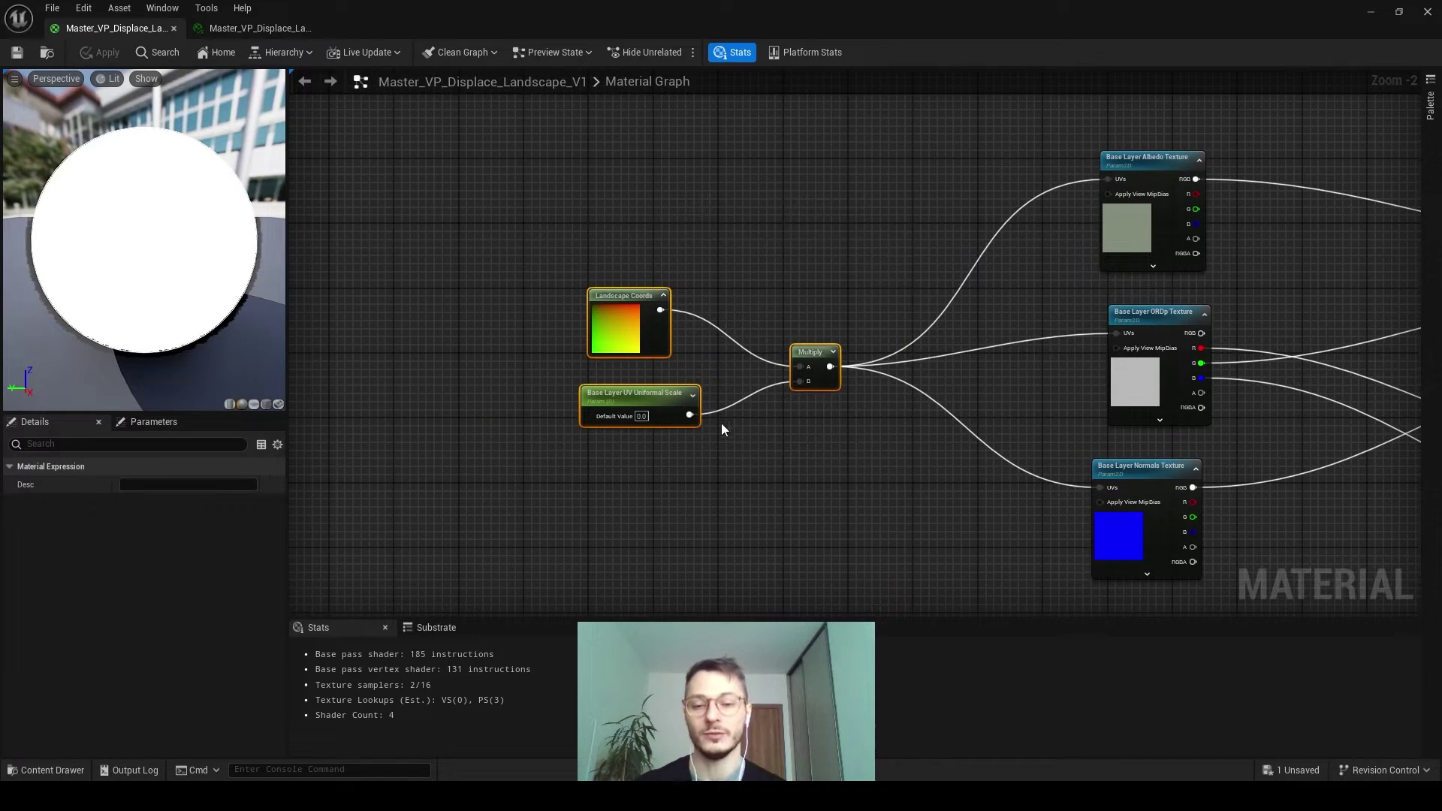
{"action": "left_click", "coordinate": [685, 497]}
{"action": "left_click_drag", "start_coordinate": [451, 212], "coordinate": [932, 538]}
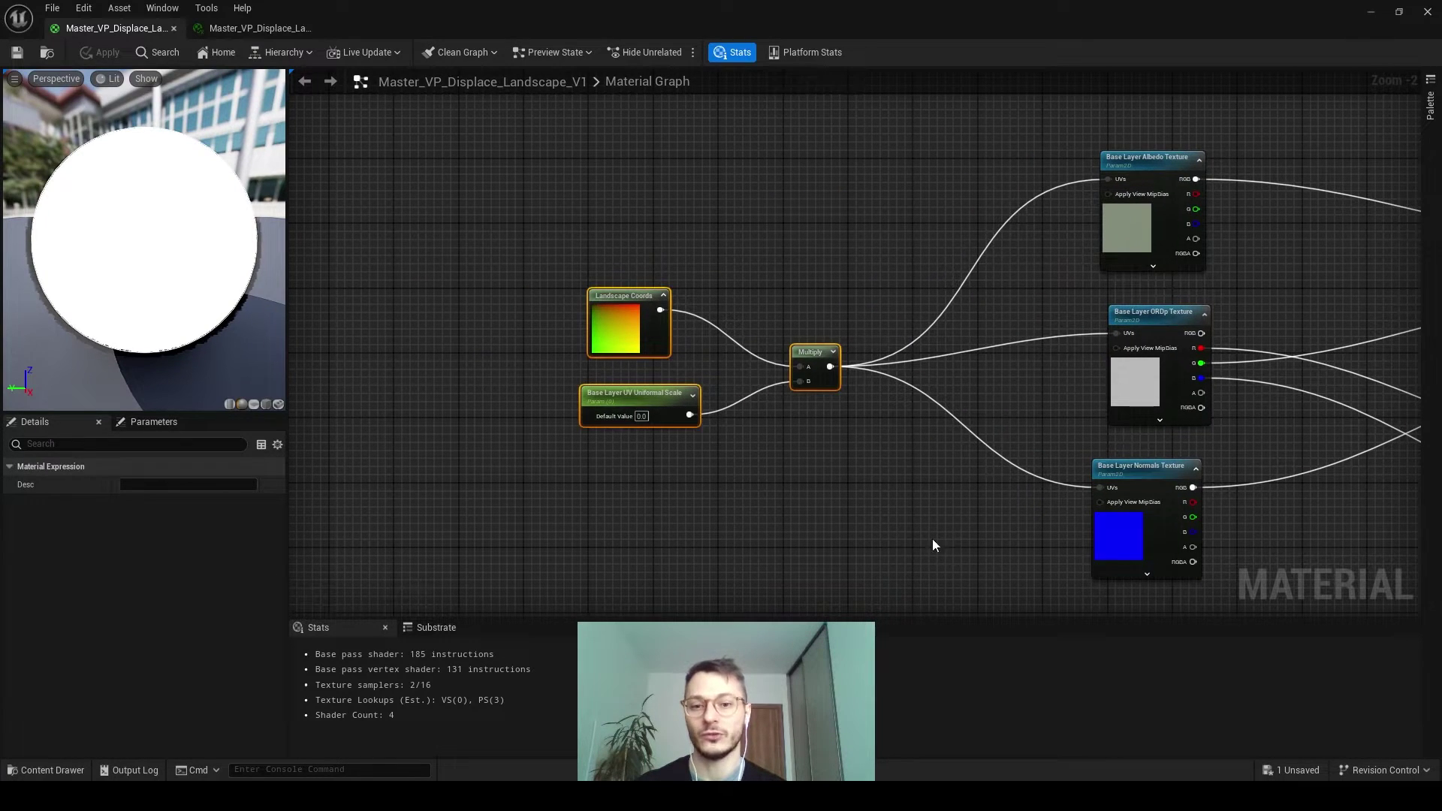
Delete the trial TexCoord node and inspect the Landscape Coords and Base Layer UV Uniform Scale nodes
{"action": "right_click_drag", "start_coordinate": [772, 456], "coordinate": [636, 454]}
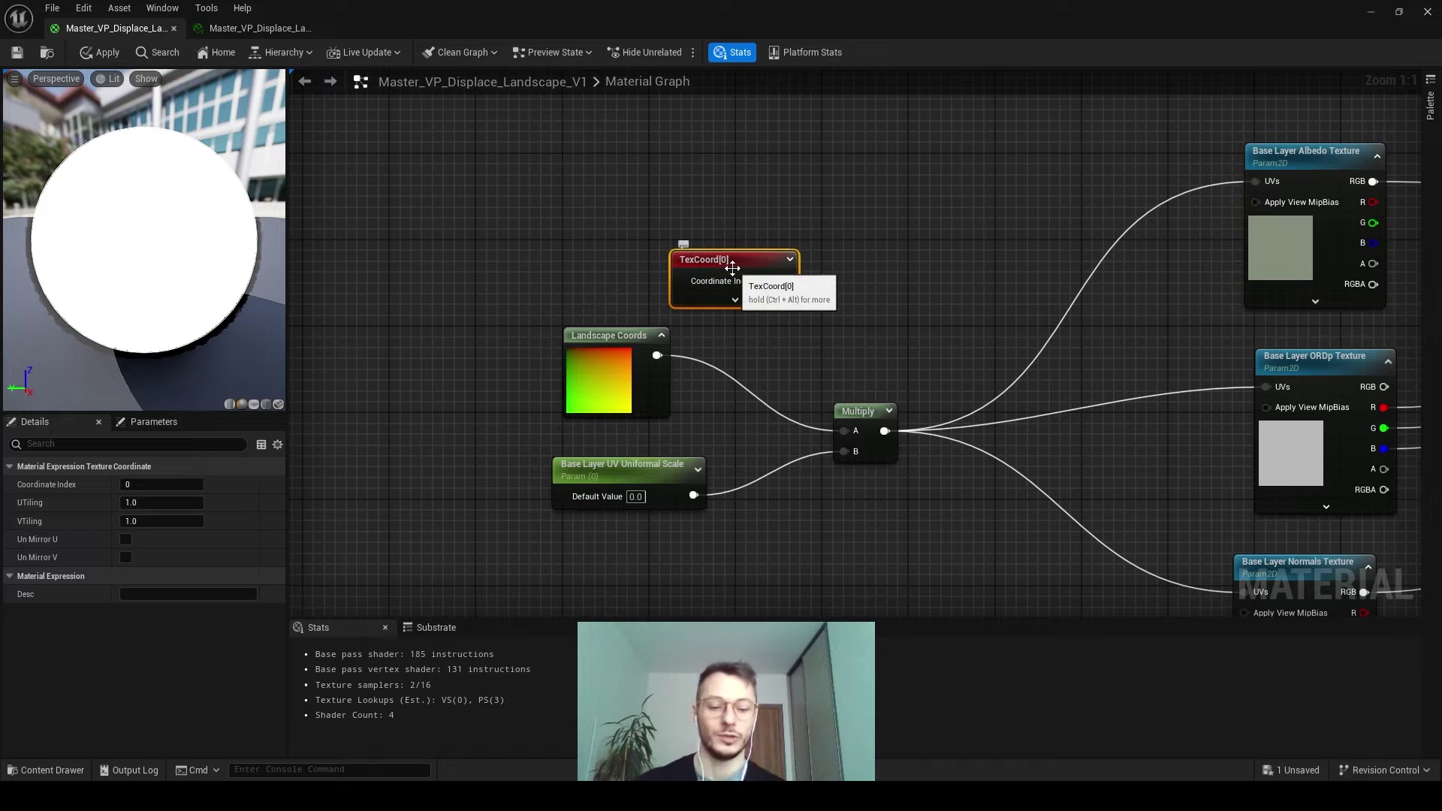
{"action": "key", "text": "Delete"}
{"action": "left_click", "coordinate": [650, 376]}
{"action": "right_click_drag", "start_coordinate": [692, 391], "coordinate": [618, 265]}
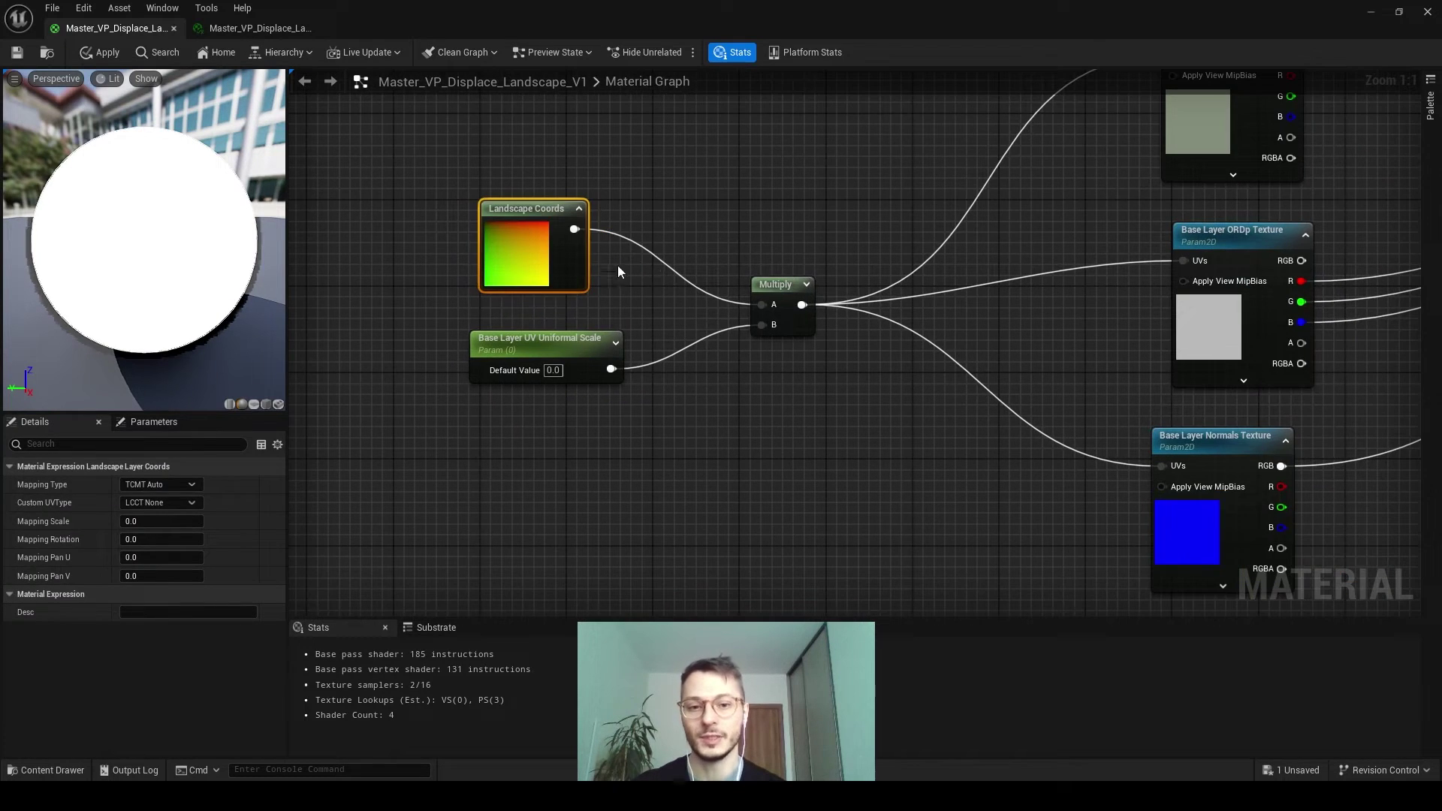
{"action": "left_click", "coordinate": [599, 365]}
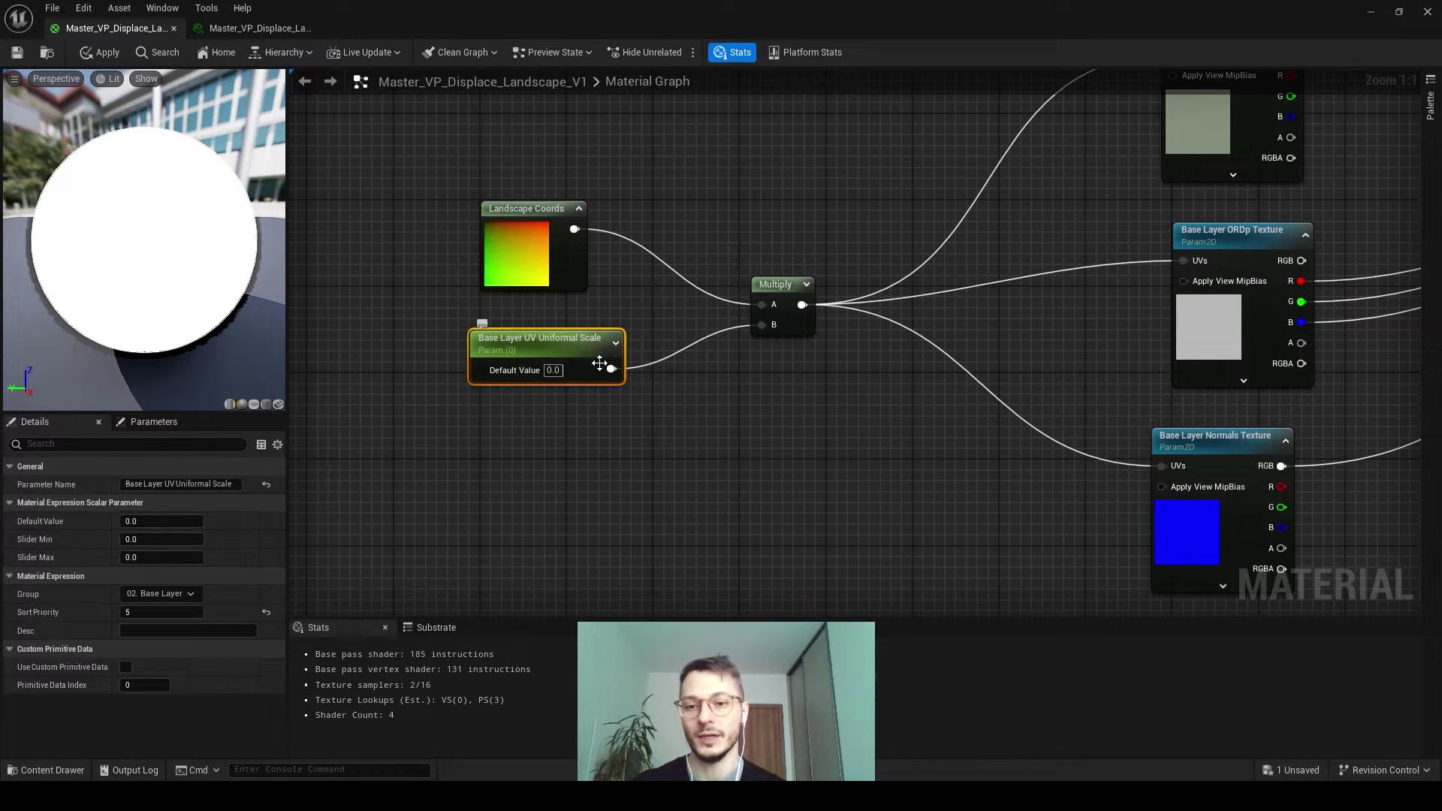
Examine the Base Layer Albedo, ORDp and Normals texture nodes and how they connect to MakeMaterialAttributes
{"action": "scroll", "coordinate": [756, 431], "scroll_direction": "down", "scroll_amount": 2}
{"action": "right_click_drag", "start_coordinate": [742, 437], "coordinate": [630, 439]}
{"action": "right_click_drag", "start_coordinate": [719, 406], "coordinate": [478, 401]}
{"action": "left_click", "coordinate": [761, 130]}
{"action": "right_click_drag", "start_coordinate": [761, 132], "coordinate": [660, 164]}
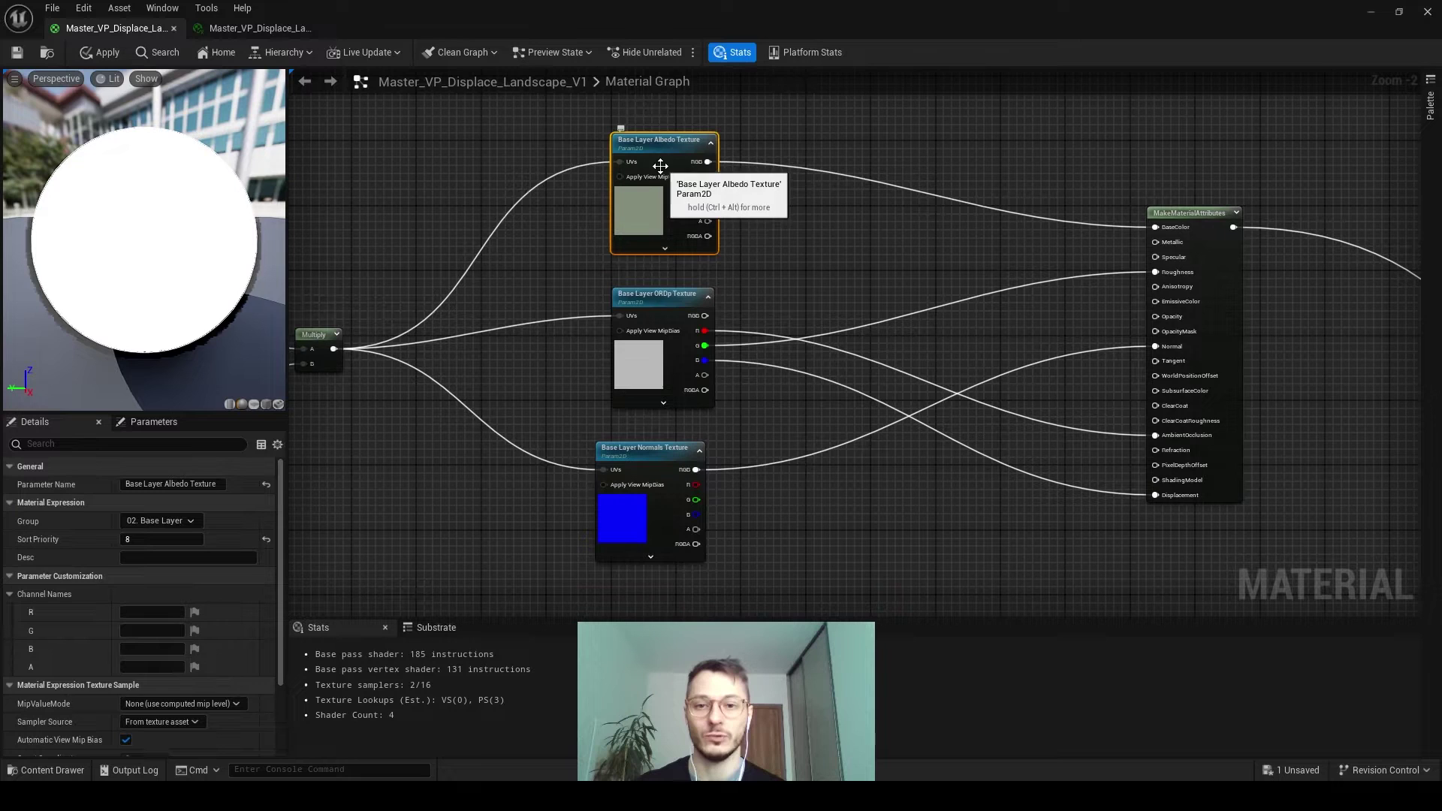
{"action": "left_click", "coordinate": [660, 295]}
{"action": "left_click", "coordinate": [658, 461]}
{"action": "left_click", "coordinate": [656, 308]}
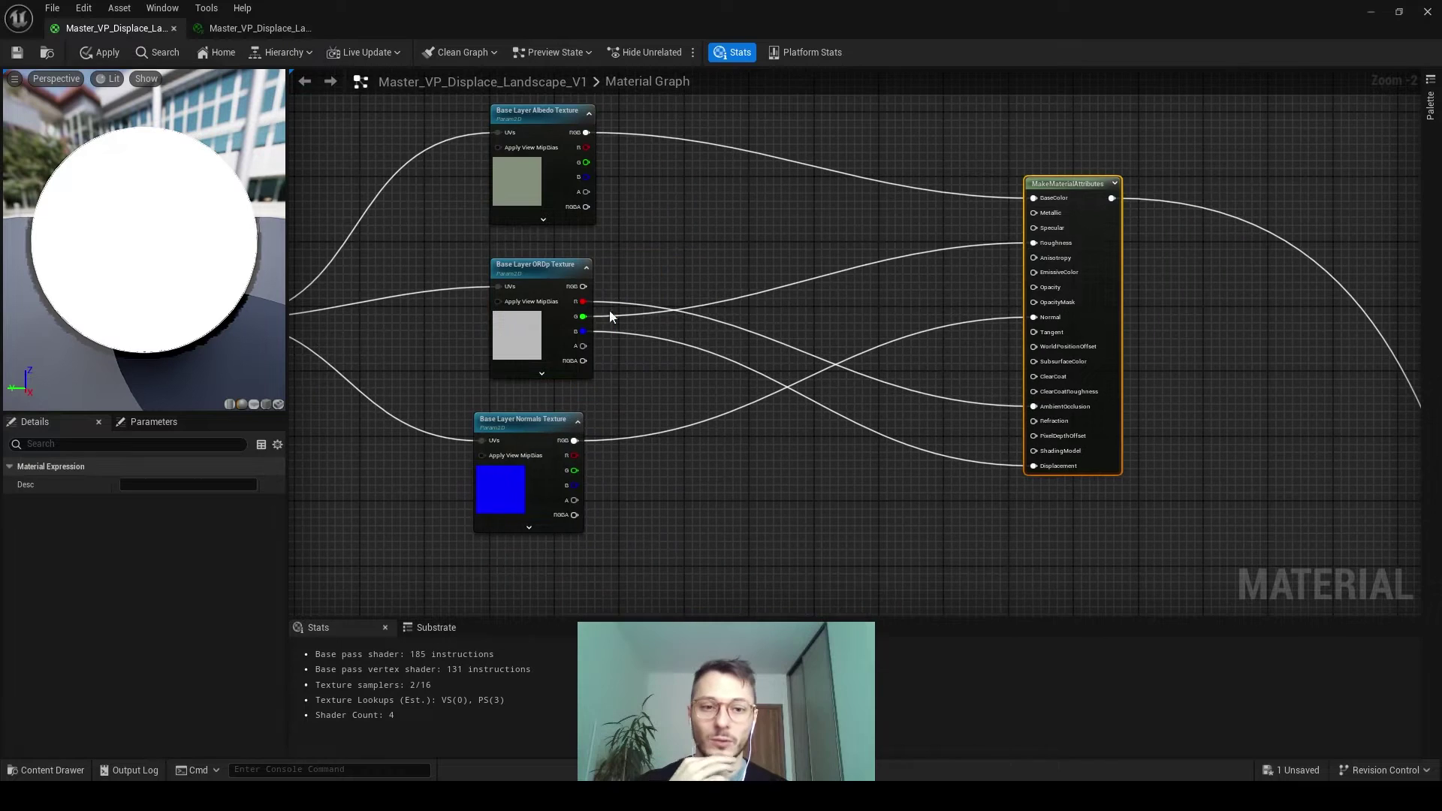
{"action": "right_click_drag", "start_coordinate": [1020, 417], "coordinate": [900, 404]}
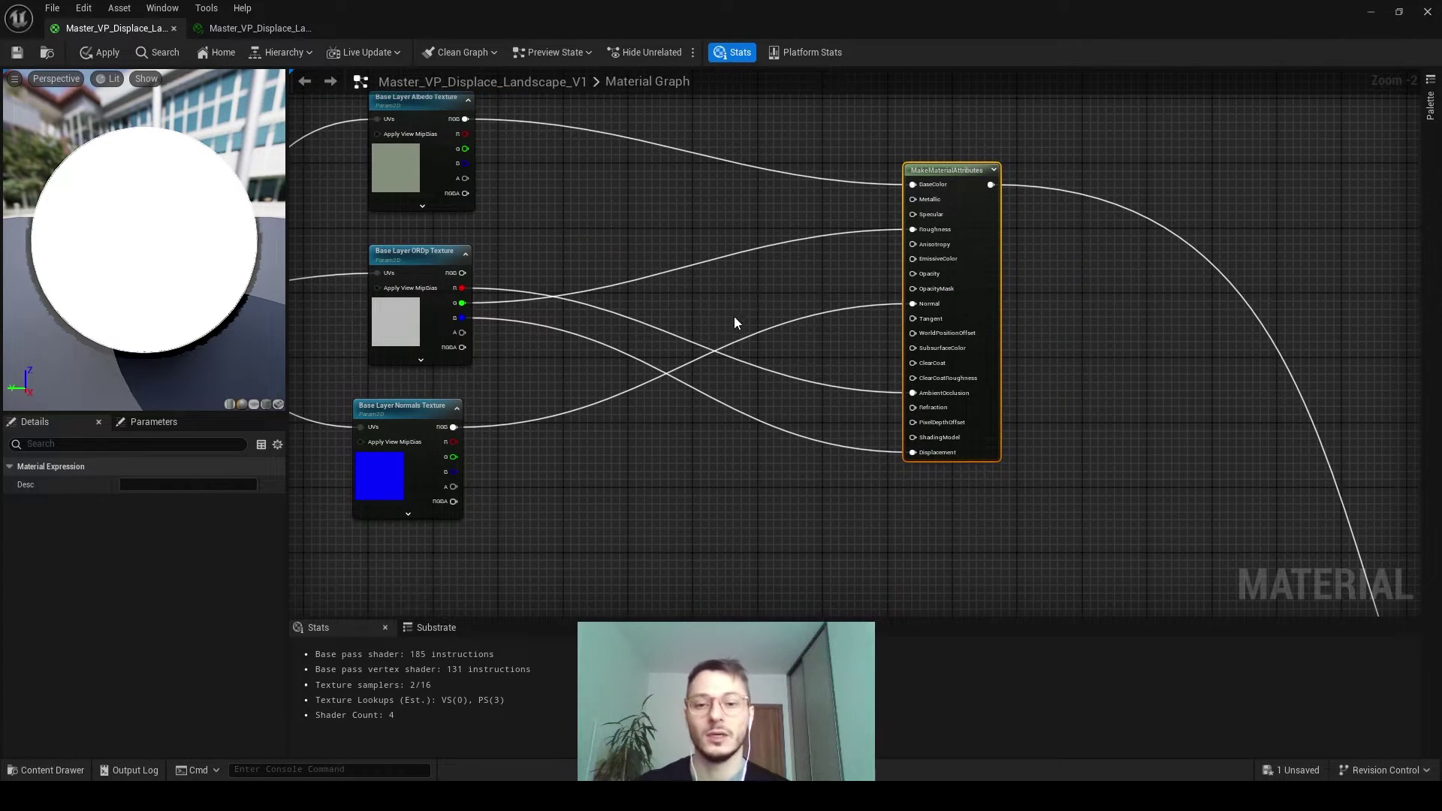
{"action": "right_click_drag", "start_coordinate": [735, 323], "coordinate": [706, 341]}
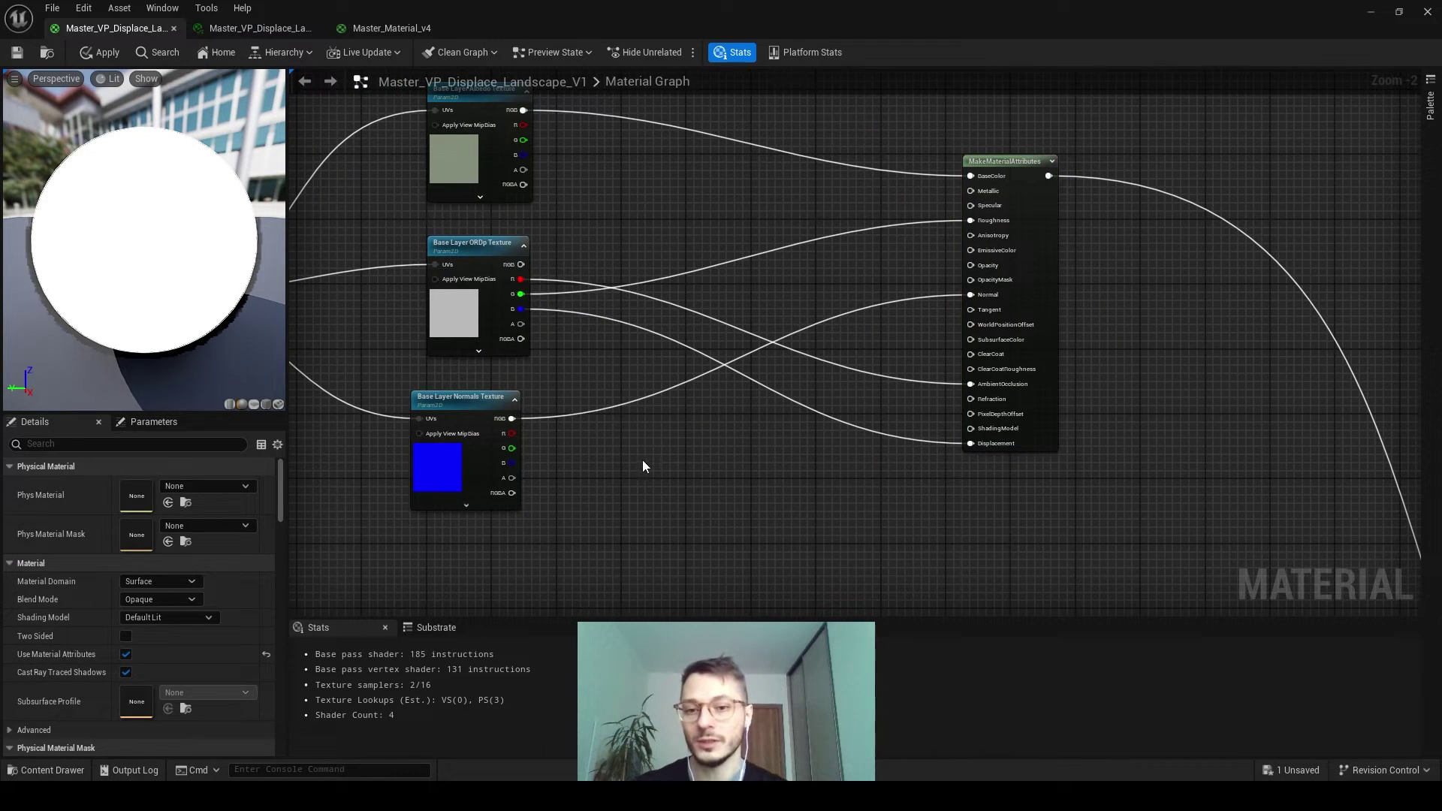
Paste a Displacement Heightmap Texture parameter beside the Base Layer Normals Texture as a demonstration, and remove it
{"action": "key", "text": "ctrl+v"}
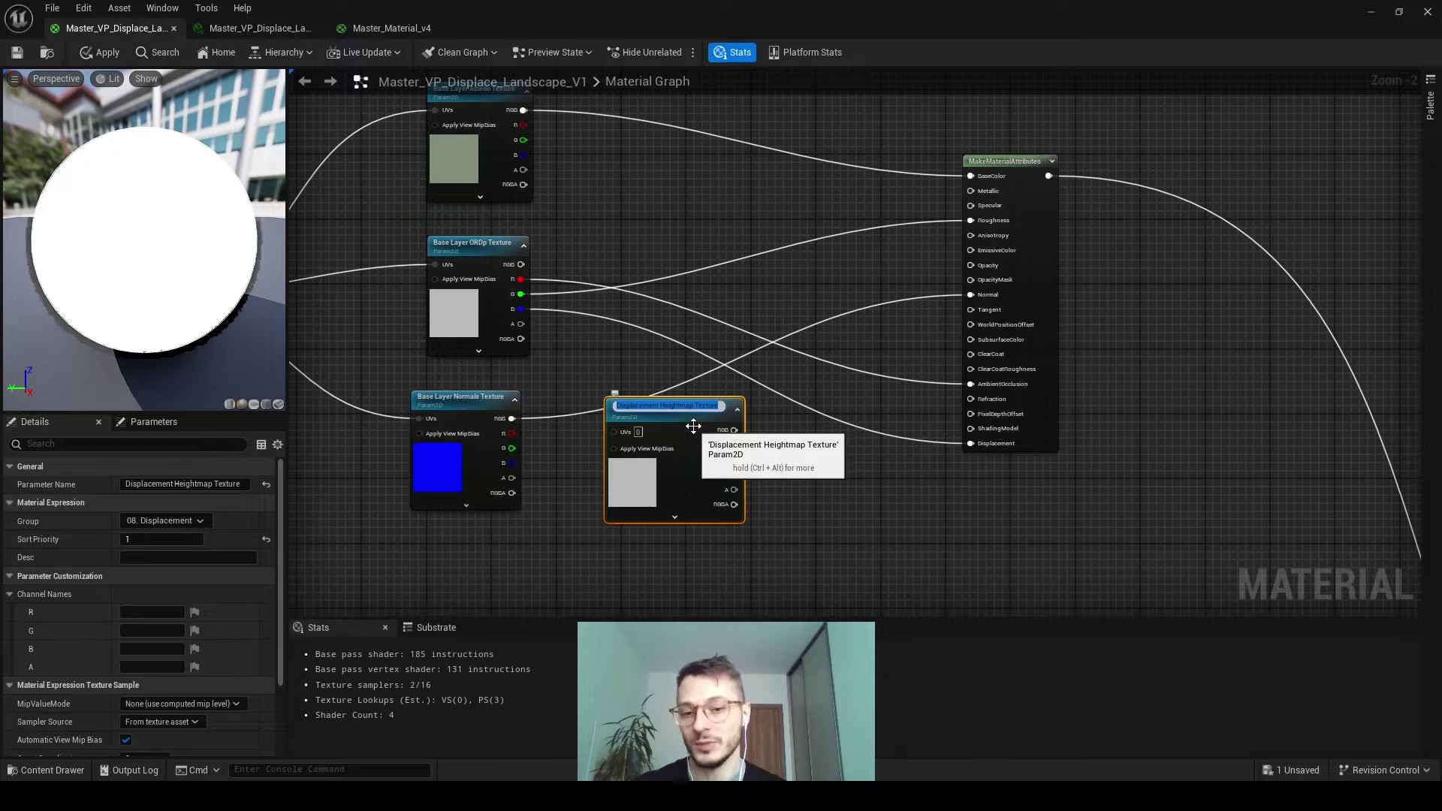
{"action": "key", "text": "Return"}
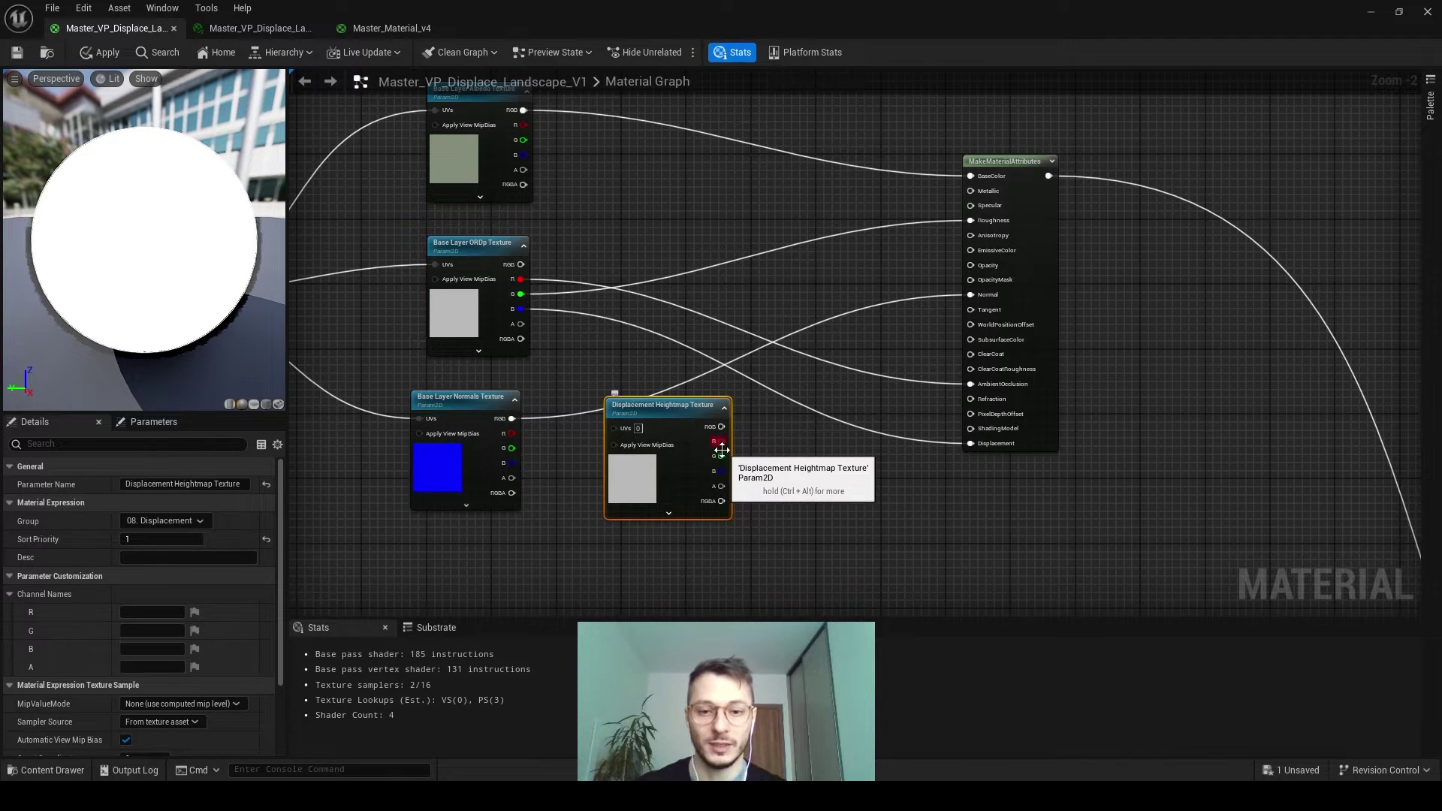
{"action": "left_click_drag", "start_coordinate": [722, 427], "coordinate": [680, 415]}
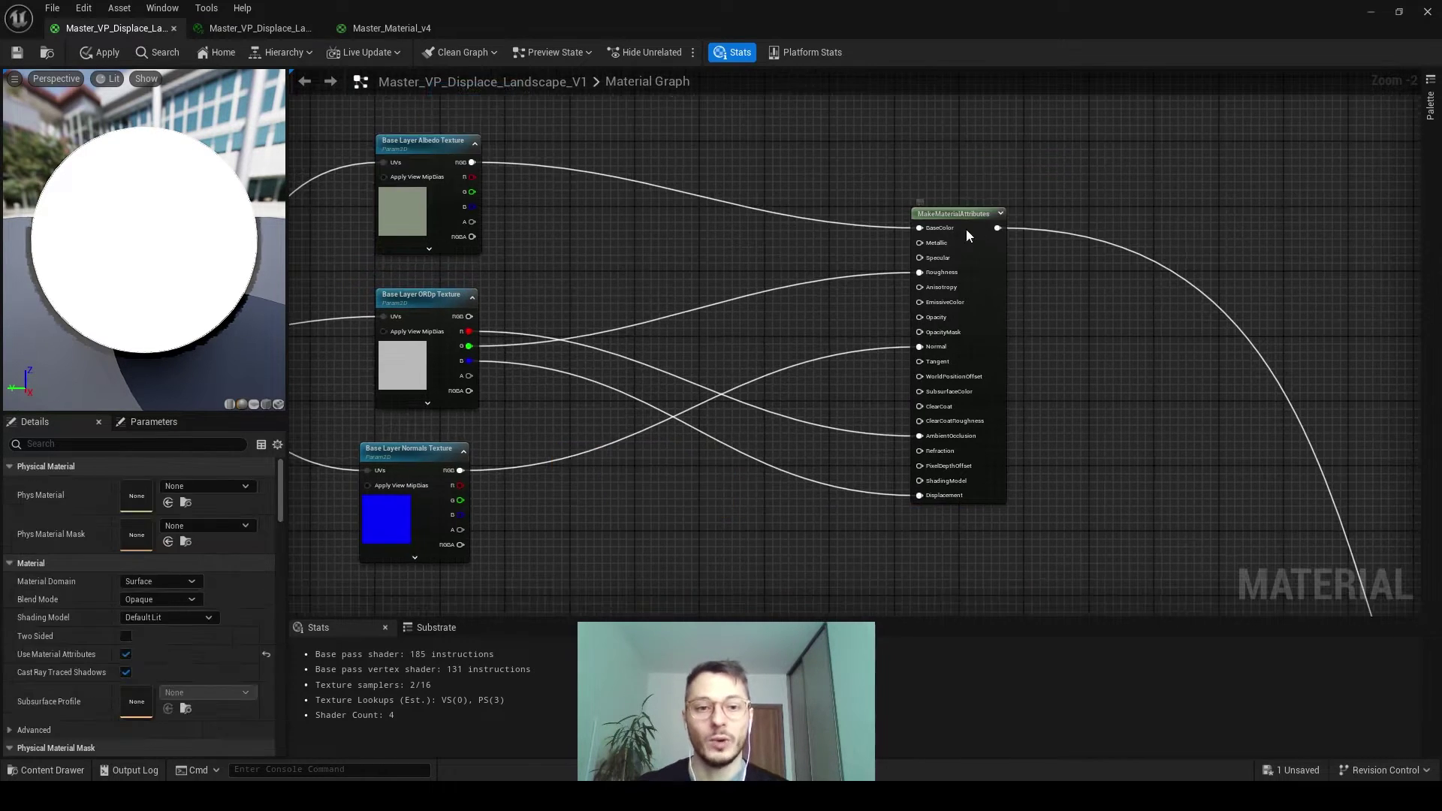
Add a second MakeMaterialAttributes node and place it beside the base layer's existing one
{"action": "left_click", "coordinate": [961, 265]}
{"action": "right_click", "coordinate": [1093, 339]}
{"action": "type", "text": "makemat"}
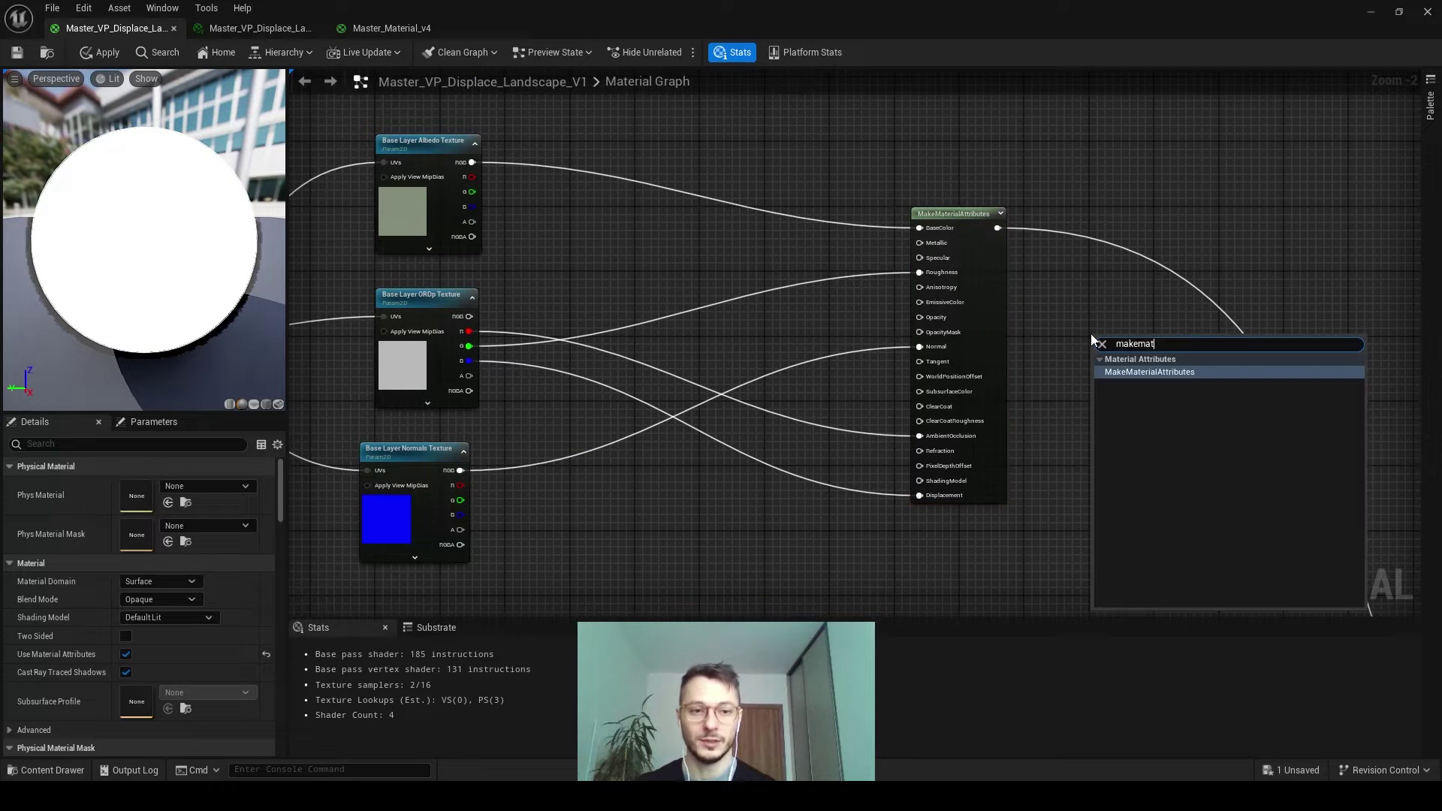
{"action": "type", "text": "eri"}
{"action": "key", "text": "Escape"}
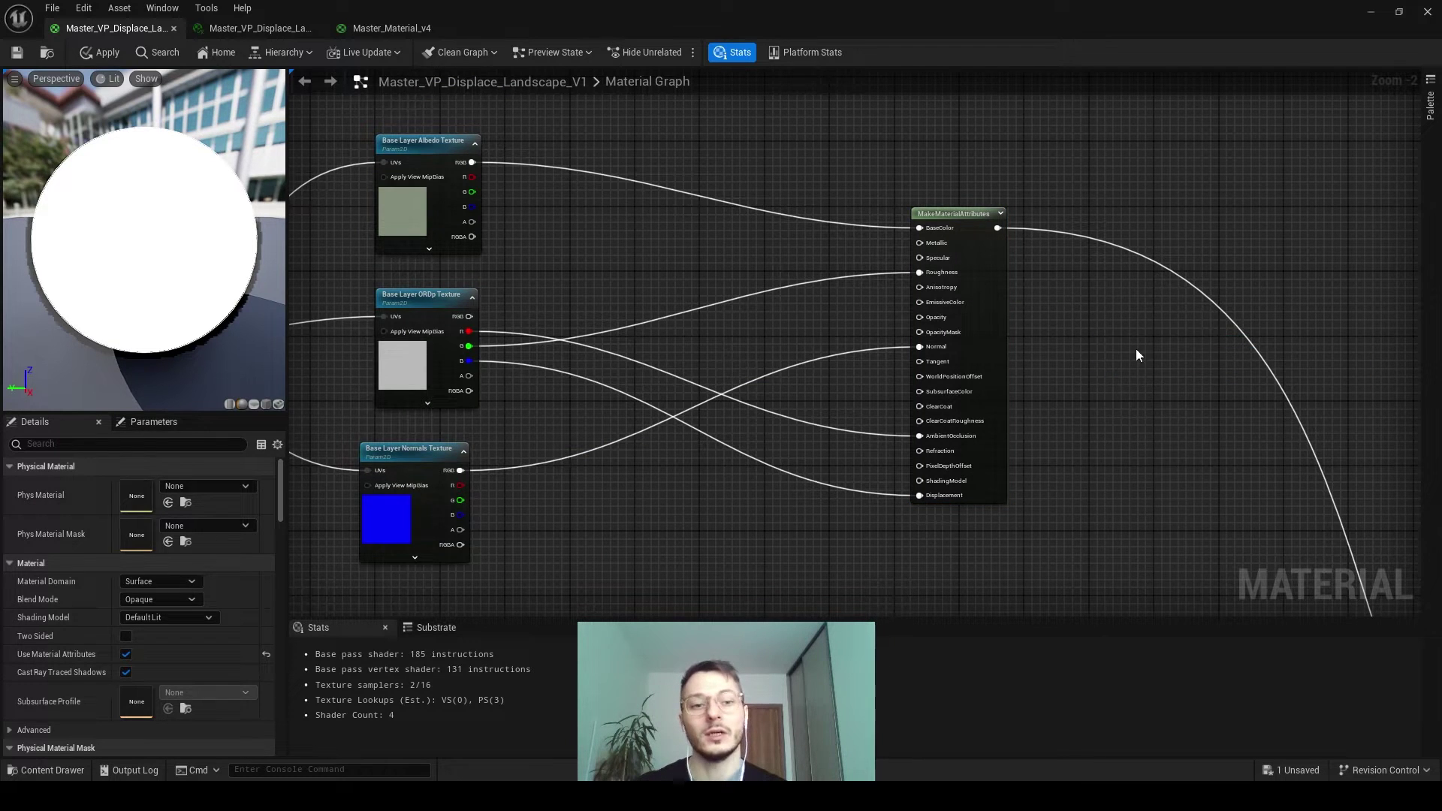
{"action": "left_click_drag", "start_coordinate": [1112, 340], "coordinate": [1064, 217]}
Delete the unconnected MakeMaterialAttributes node beside the base layer's connected one
{"action": "scroll", "coordinate": [1138, 337], "scroll_direction": "down", "scroll_amount": 3}
{"action": "right_click_drag", "start_coordinate": [1137, 337], "coordinate": [832, 359]}
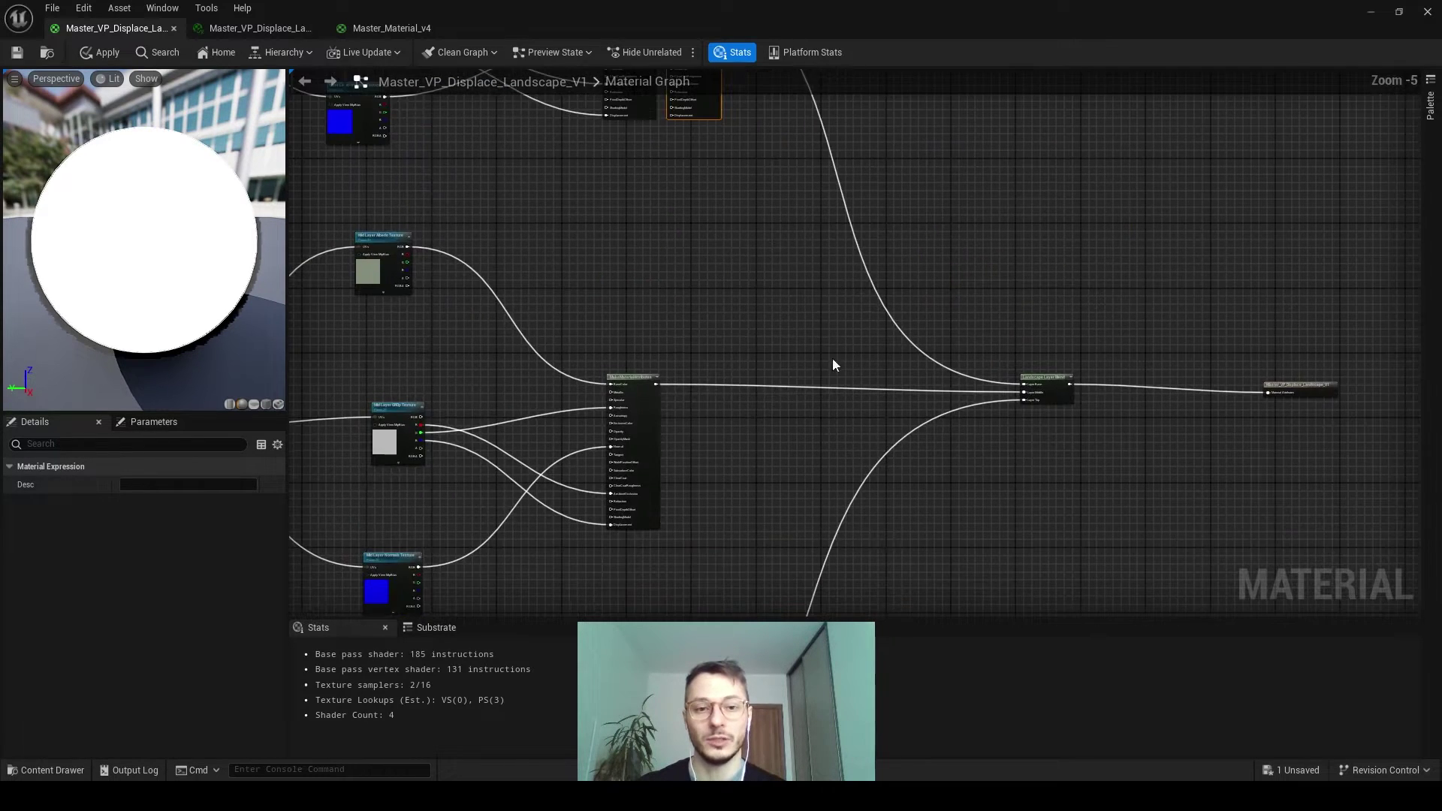
{"action": "right_click_drag", "start_coordinate": [841, 225], "coordinate": [1089, 441]}
{"action": "scroll", "coordinate": [982, 272], "scroll_direction": "up", "scroll_amount": 4}
{"action": "right_click_drag", "start_coordinate": [983, 272], "coordinate": [1050, 391]}
{"action": "right_click_drag", "start_coordinate": [708, 403], "coordinate": [829, 398]}
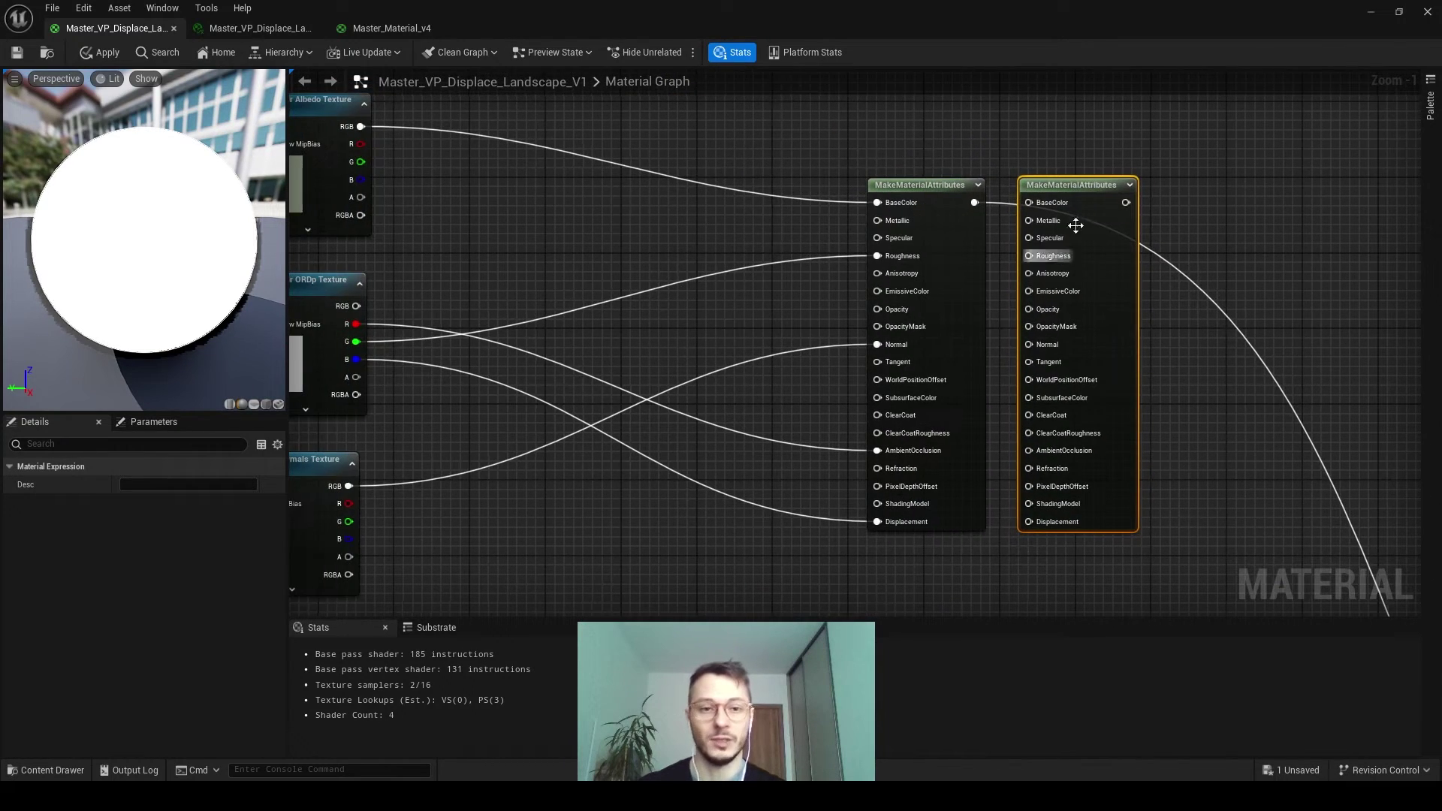
{"action": "key", "text": "Delete"}
Examine how the base, middle and top layer MakeMaterialAttributes nodes feed into the Landscape Layer Blend node
{"action": "scroll", "coordinate": [854, 467], "scroll_direction": "down", "scroll_amount": 2}
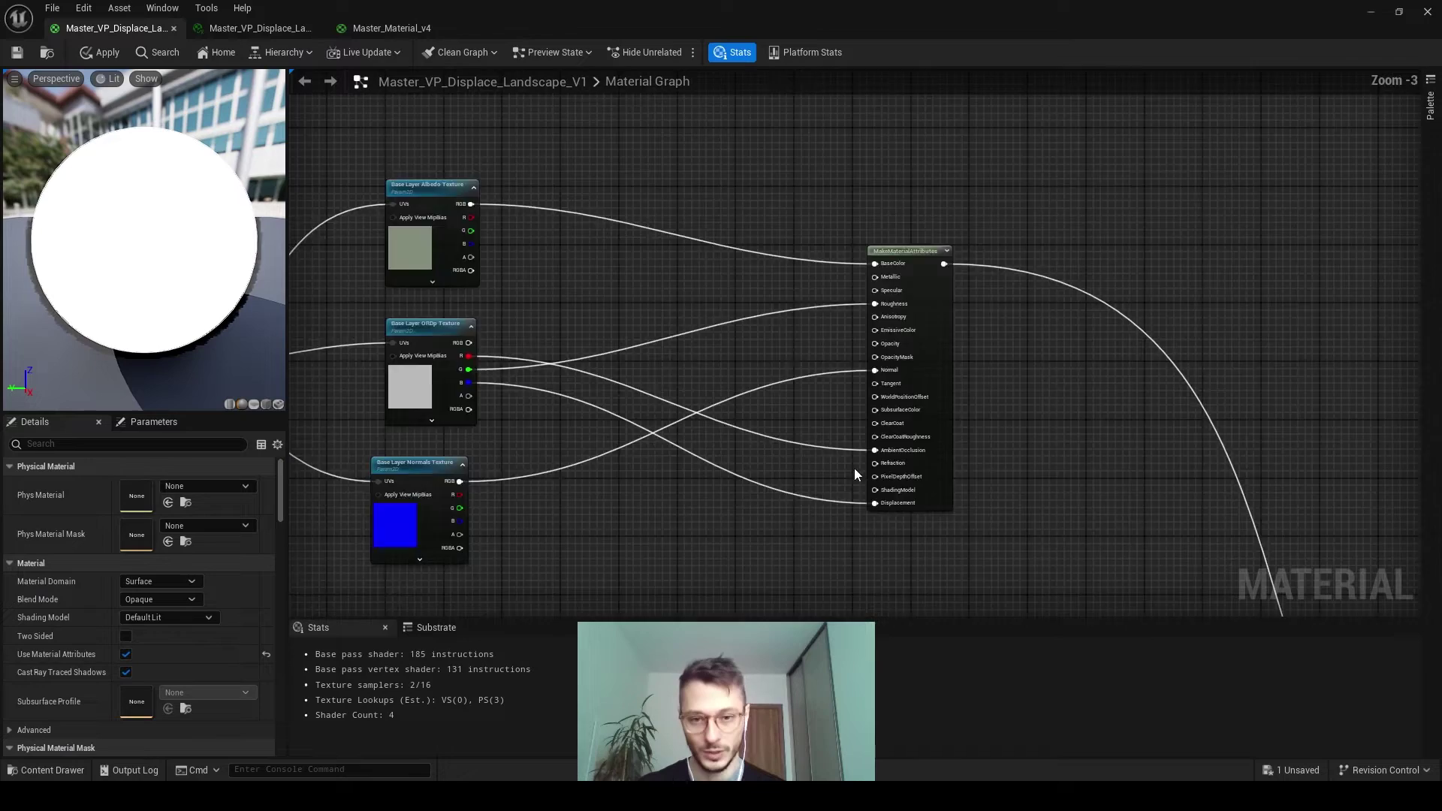
{"action": "scroll", "coordinate": [854, 468], "scroll_direction": "down", "scroll_amount": 9}
{"action": "right_click_drag", "start_coordinate": [1104, 564], "coordinate": [780, 168]}
{"action": "scroll", "coordinate": [807, 259], "scroll_direction": "up", "scroll_amount": 3}
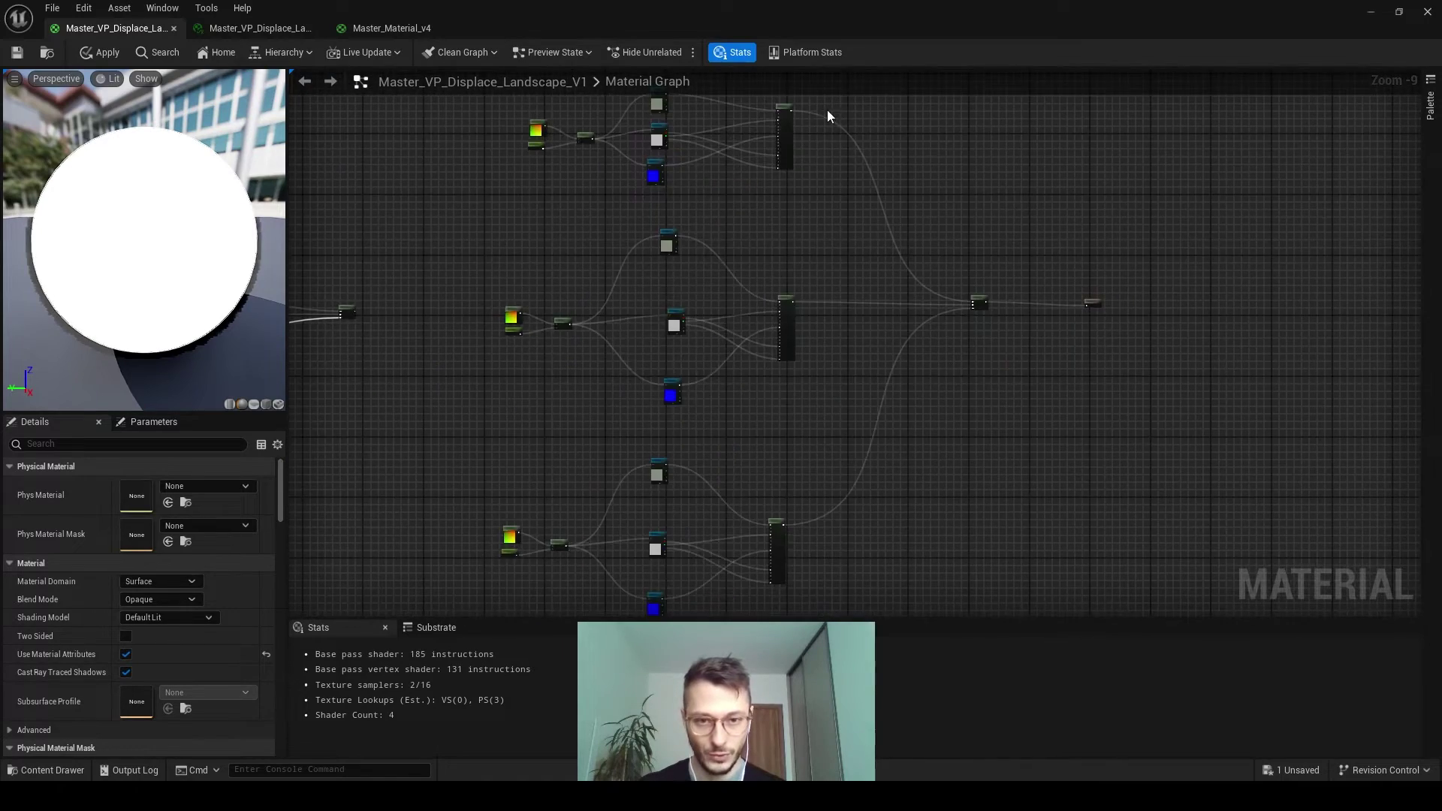
{"action": "left_click_drag", "start_coordinate": [828, 105], "coordinate": [469, 632]}
{"action": "right_click_drag", "start_coordinate": [619, 360], "coordinate": [584, 491]}
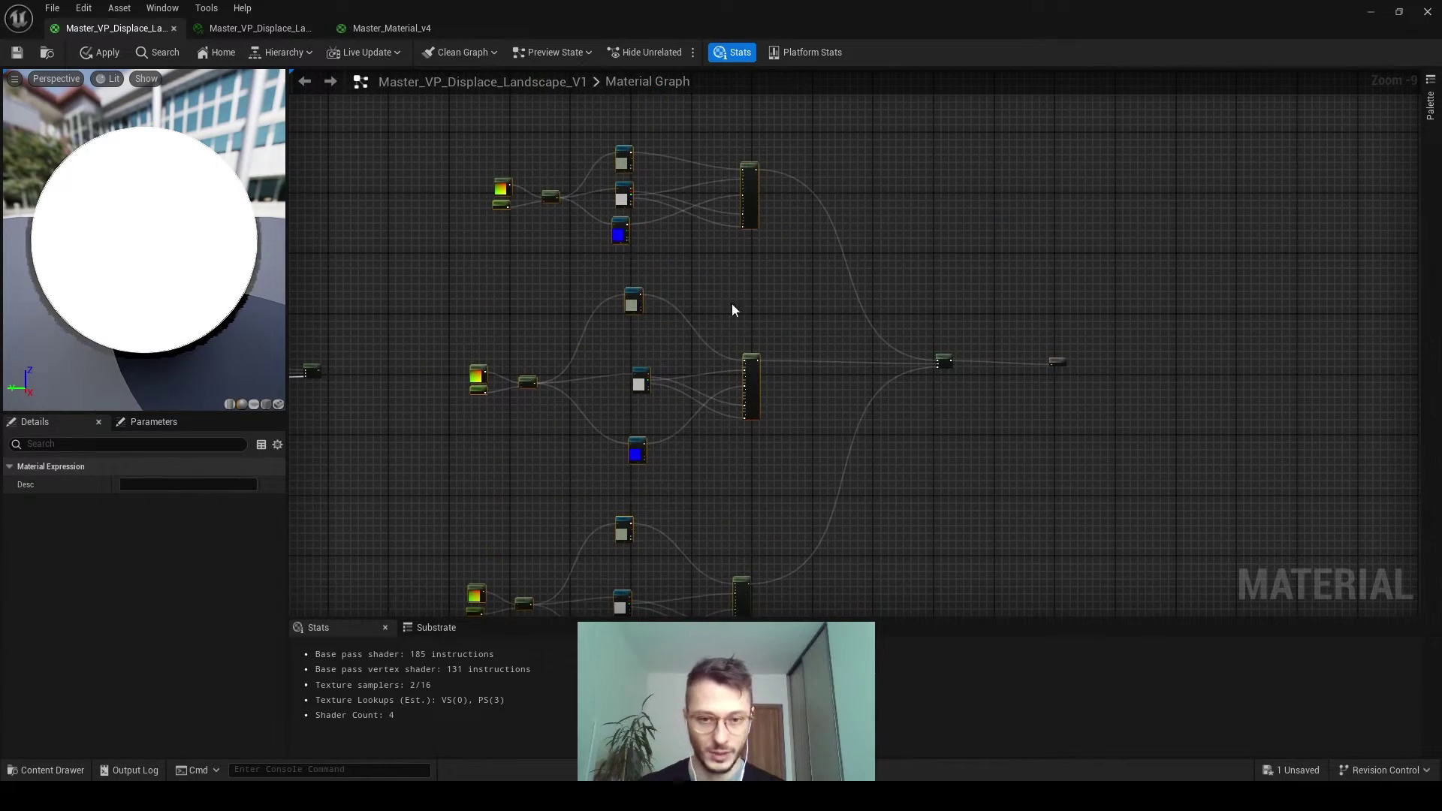
{"action": "left_click", "coordinate": [833, 358]}
{"action": "scroll", "coordinate": [835, 358], "scroll_direction": "up", "scroll_amount": 4}
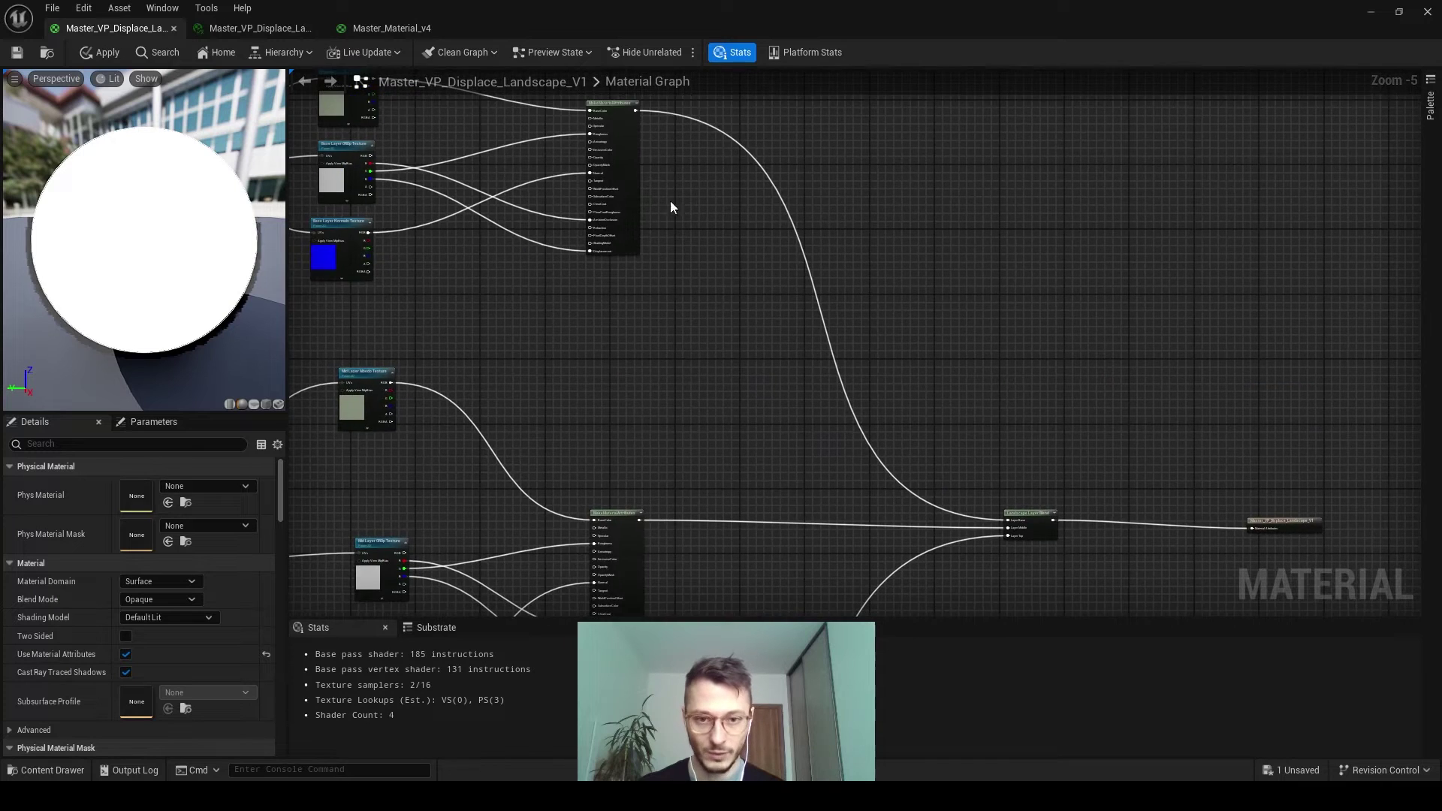
{"action": "right_click_drag", "start_coordinate": [906, 676], "coordinate": [879, 508]}
{"action": "scroll", "coordinate": [1028, 381], "scroll_direction": "up", "scroll_amount": 5}
{"action": "right_click_drag", "start_coordinate": [1027, 381], "coordinate": [860, 352]}
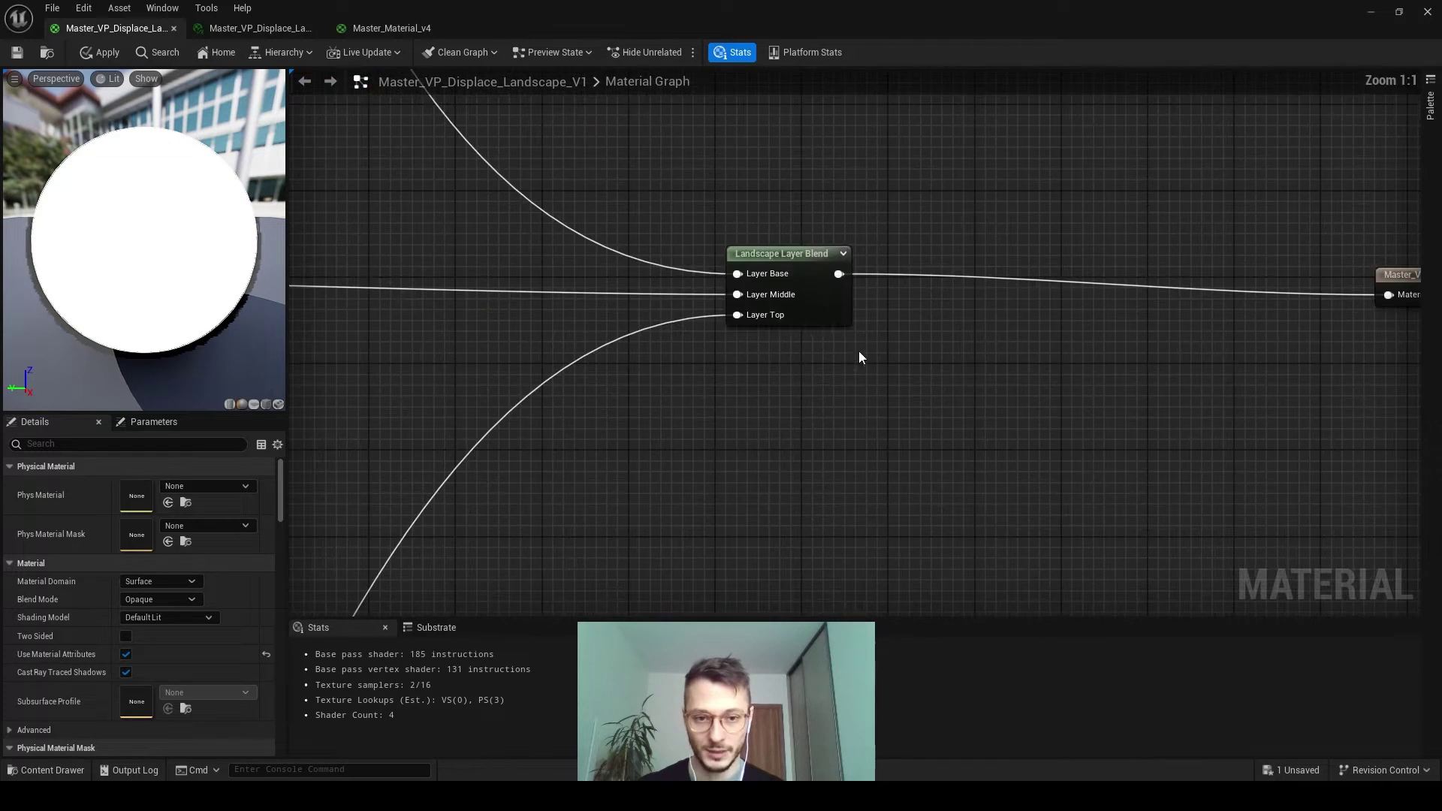
Inspect the Layers array of the Landscape Layer Blend node and follow the blend's output to the material result node
{"action": "left_click", "coordinate": [799, 274]}
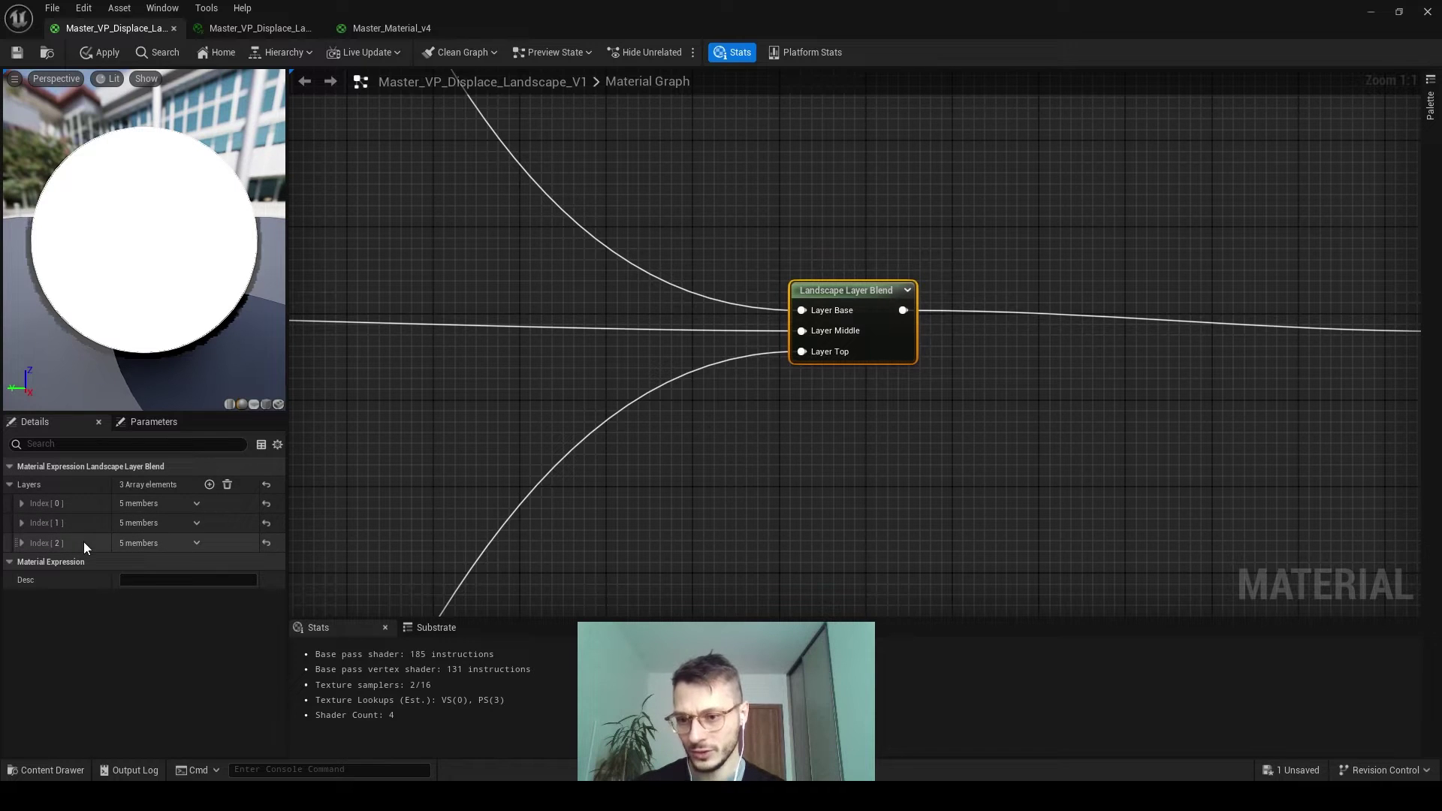
{"action": "left_click", "coordinate": [211, 488]}
{"action": "left_click", "coordinate": [832, 447]}
{"action": "scroll", "coordinate": [774, 466], "scroll_direction": "down", "scroll_amount": 7}
{"action": "right_click", "coordinate": [695, 473]}
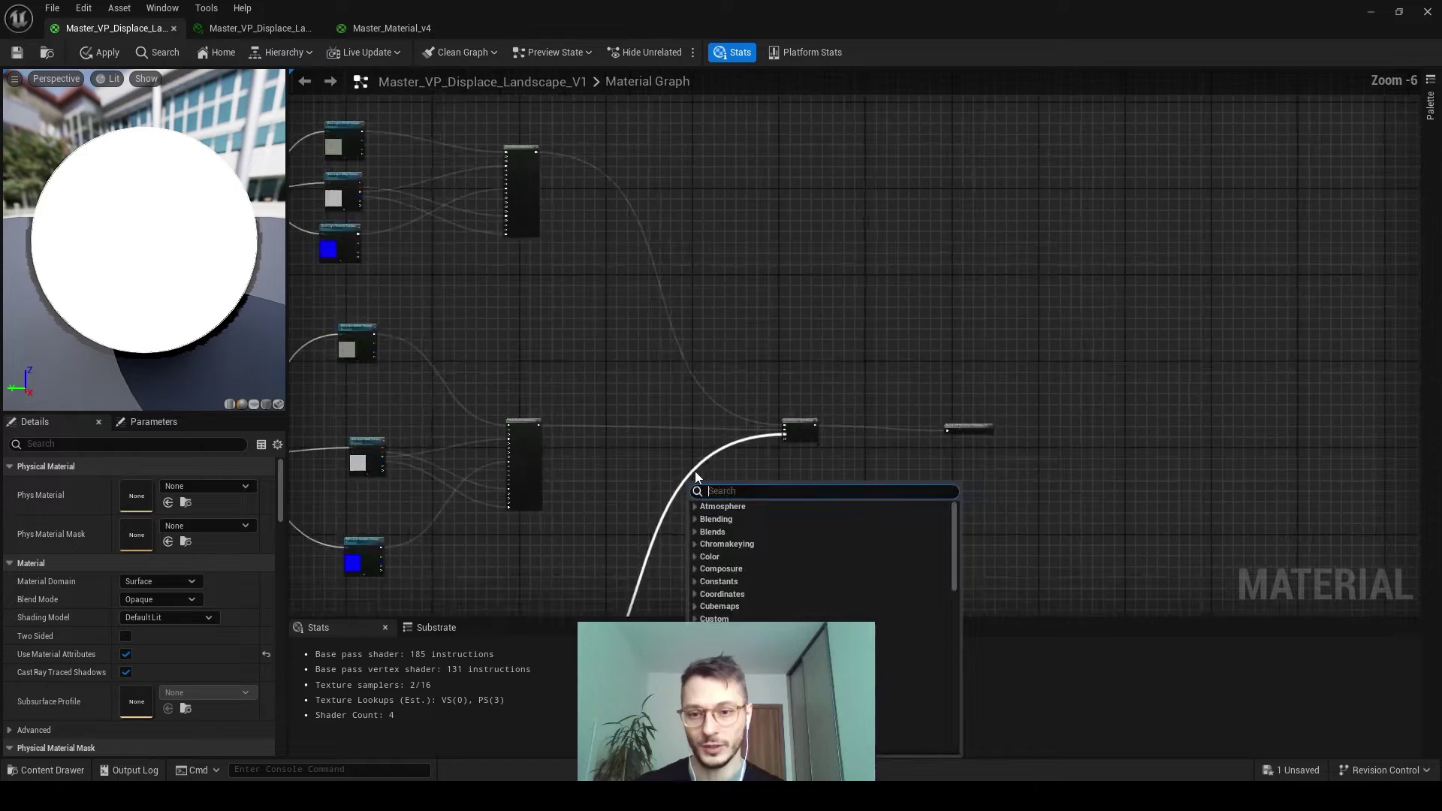
{"action": "scroll", "coordinate": [696, 471], "scroll_direction": "down", "scroll_amount": 1}
{"action": "right_click_drag", "start_coordinate": [696, 471], "coordinate": [902, 148]}
{"action": "right_click_drag", "start_coordinate": [992, 227], "coordinate": [850, 453]}
{"action": "scroll", "coordinate": [863, 377], "scroll_direction": "up", "scroll_amount": 7}
{"action": "right_click_drag", "start_coordinate": [856, 374], "coordinate": [902, 526]}
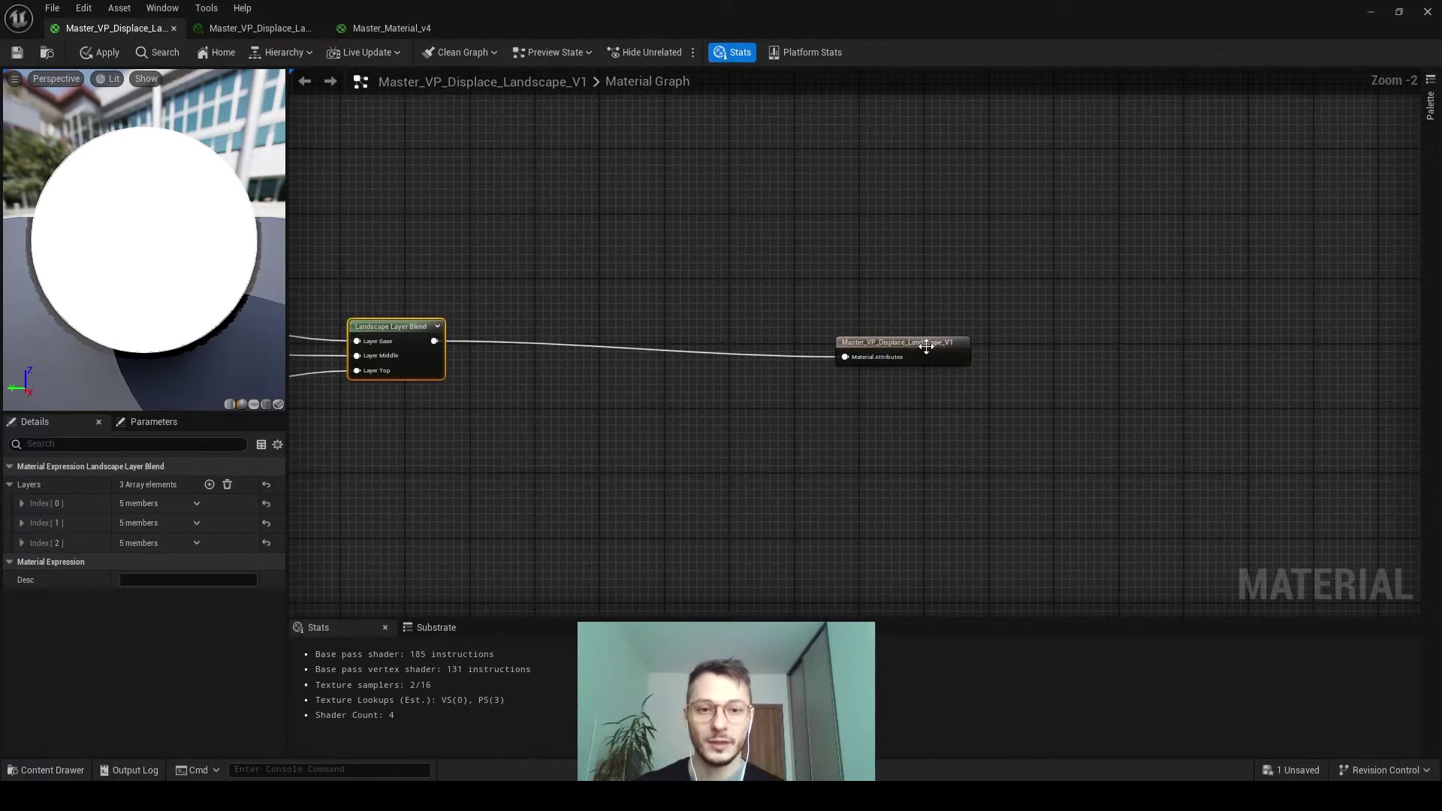
Disable Use Material Attributes on the Master_VP_Displace_Landscape_V1 result node to show its separate inputs, and re-enable it
{"action": "left_click_drag", "start_coordinate": [928, 344], "coordinate": [889, 335]}
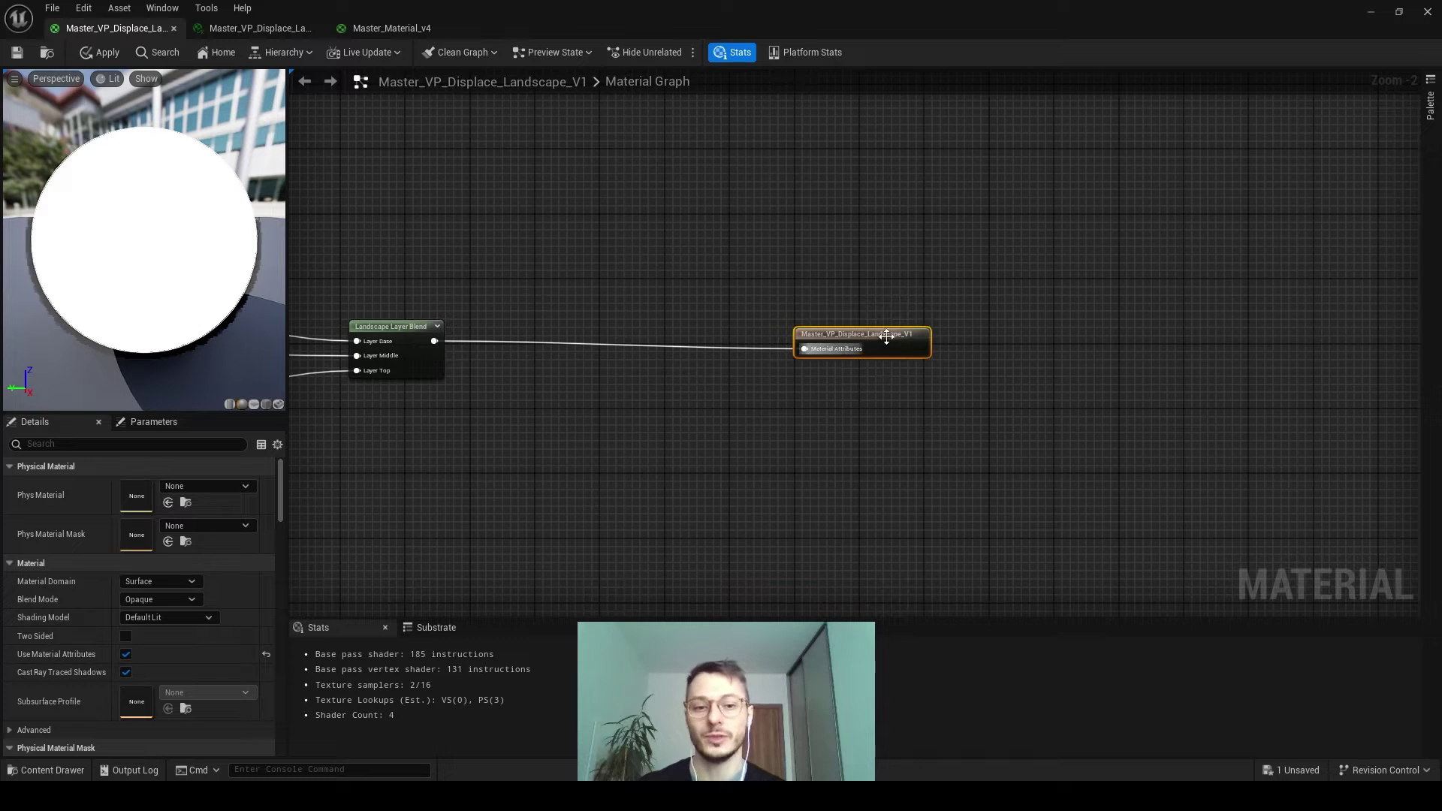
{"action": "scroll", "coordinate": [126, 601], "scroll_direction": "down", "scroll_amount": 2}
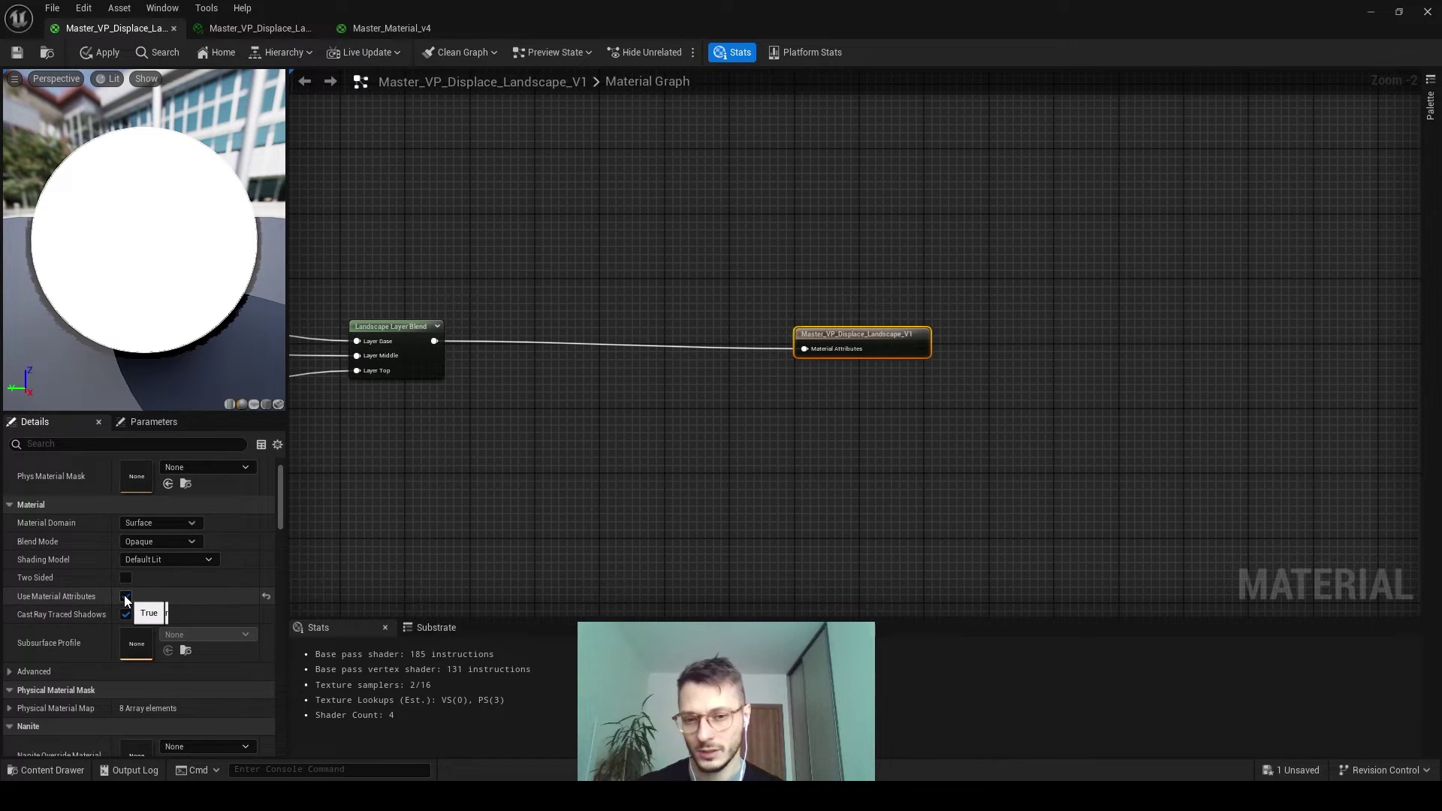
{"action": "left_click", "coordinate": [126, 597]}
{"action": "left_click_drag", "start_coordinate": [892, 360], "coordinate": [897, 165]}
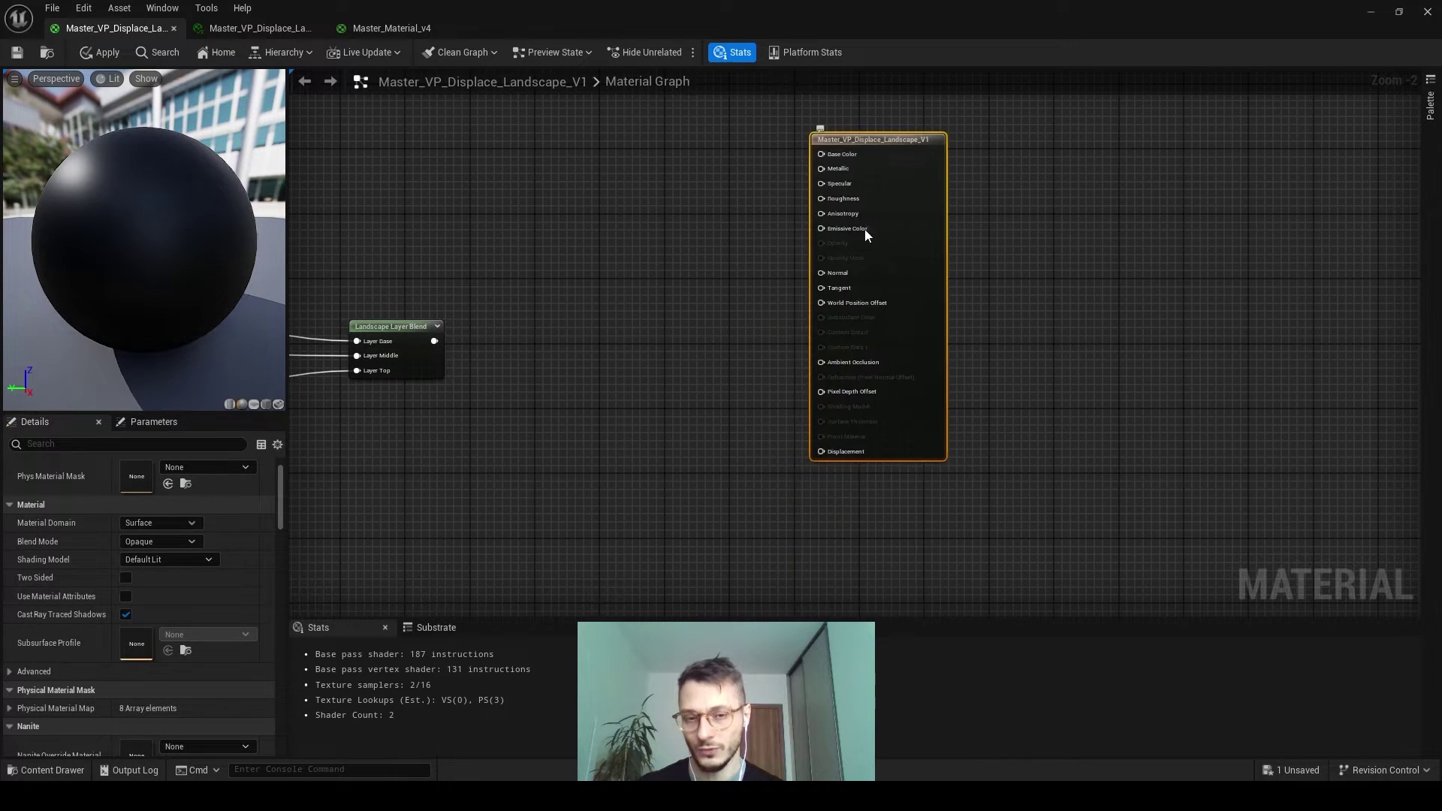
{"action": "left_click", "coordinate": [125, 598]}
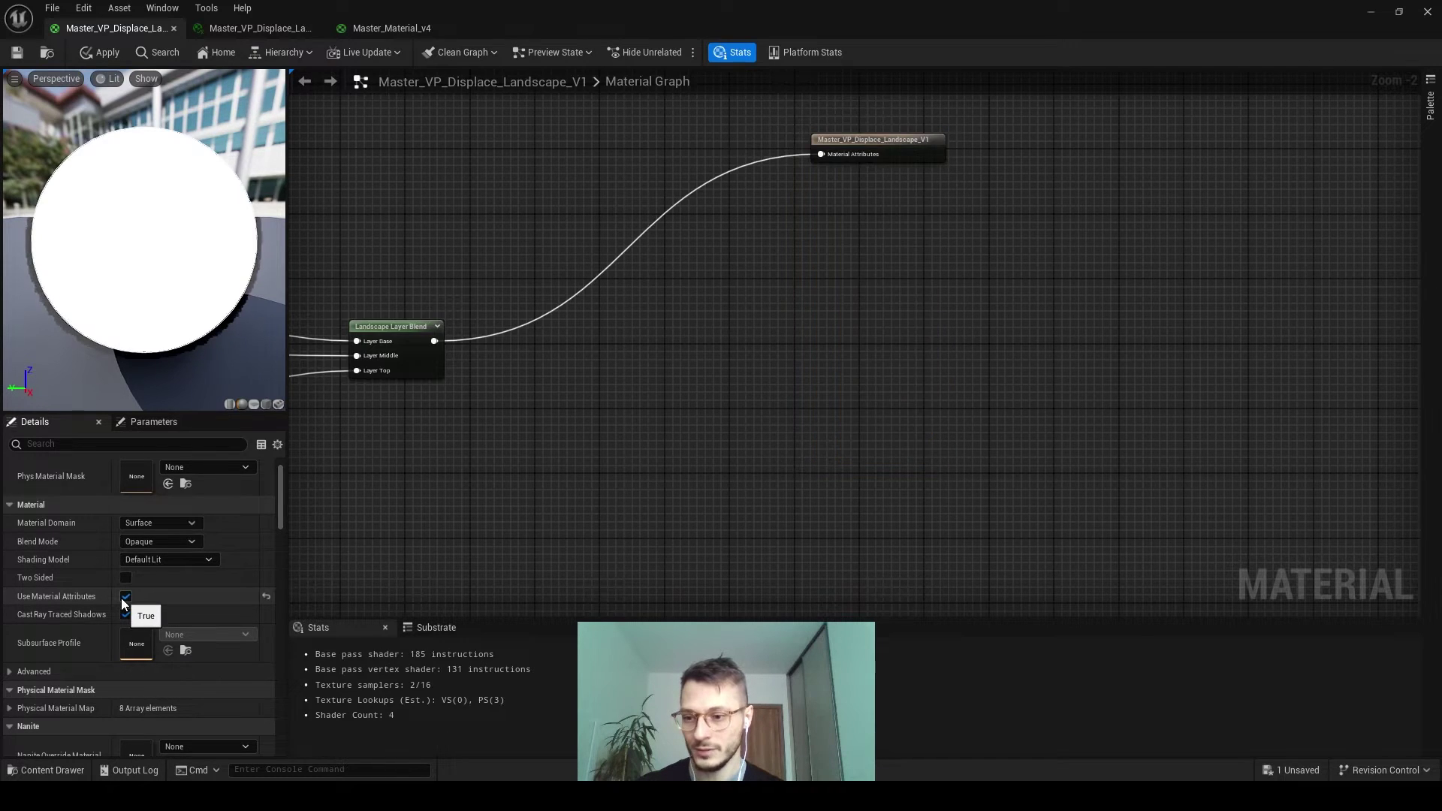
{"action": "scroll", "coordinate": [615, 287], "scroll_direction": "down", "scroll_amount": 4}
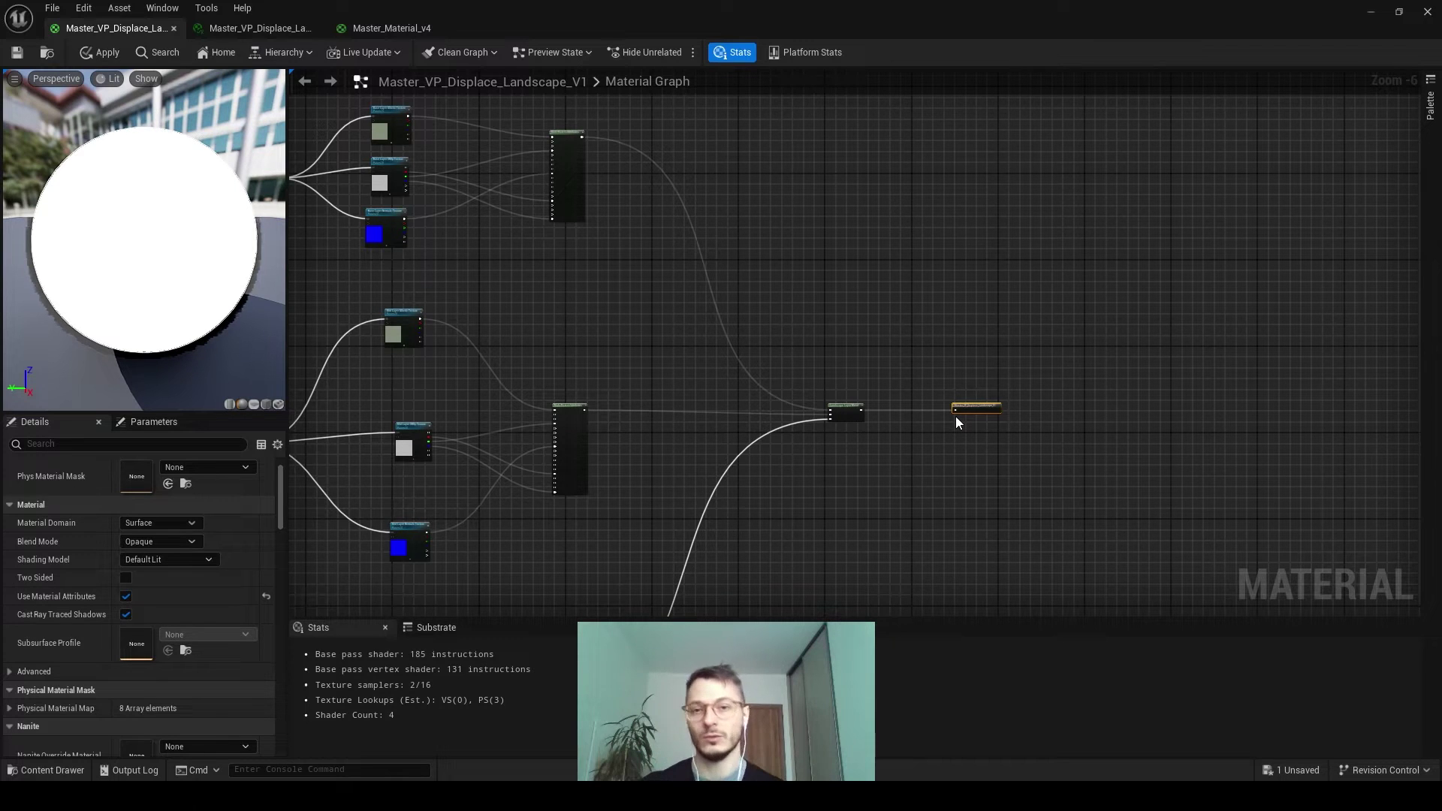
{"action": "scroll", "coordinate": [922, 438], "scroll_direction": "down", "scroll_amount": 4}
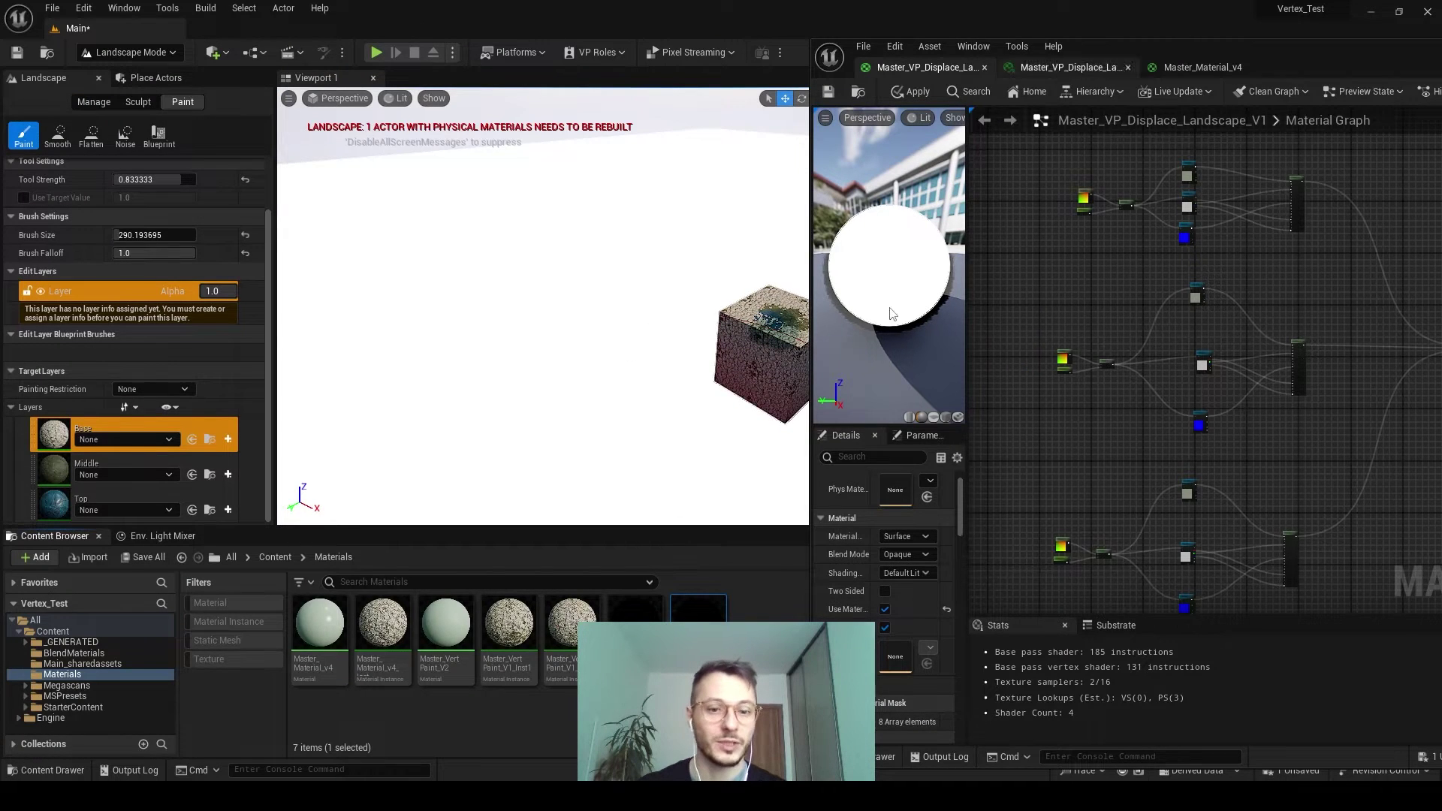
Open the landscape material's instance and compare its layer textures with the files in the Megascans Nordic_Forest_Detail_Bark_Spruce surface folder
{"action": "double_click", "coordinate": [701, 612]}
{"action": "double_click", "coordinate": [646, 631]}
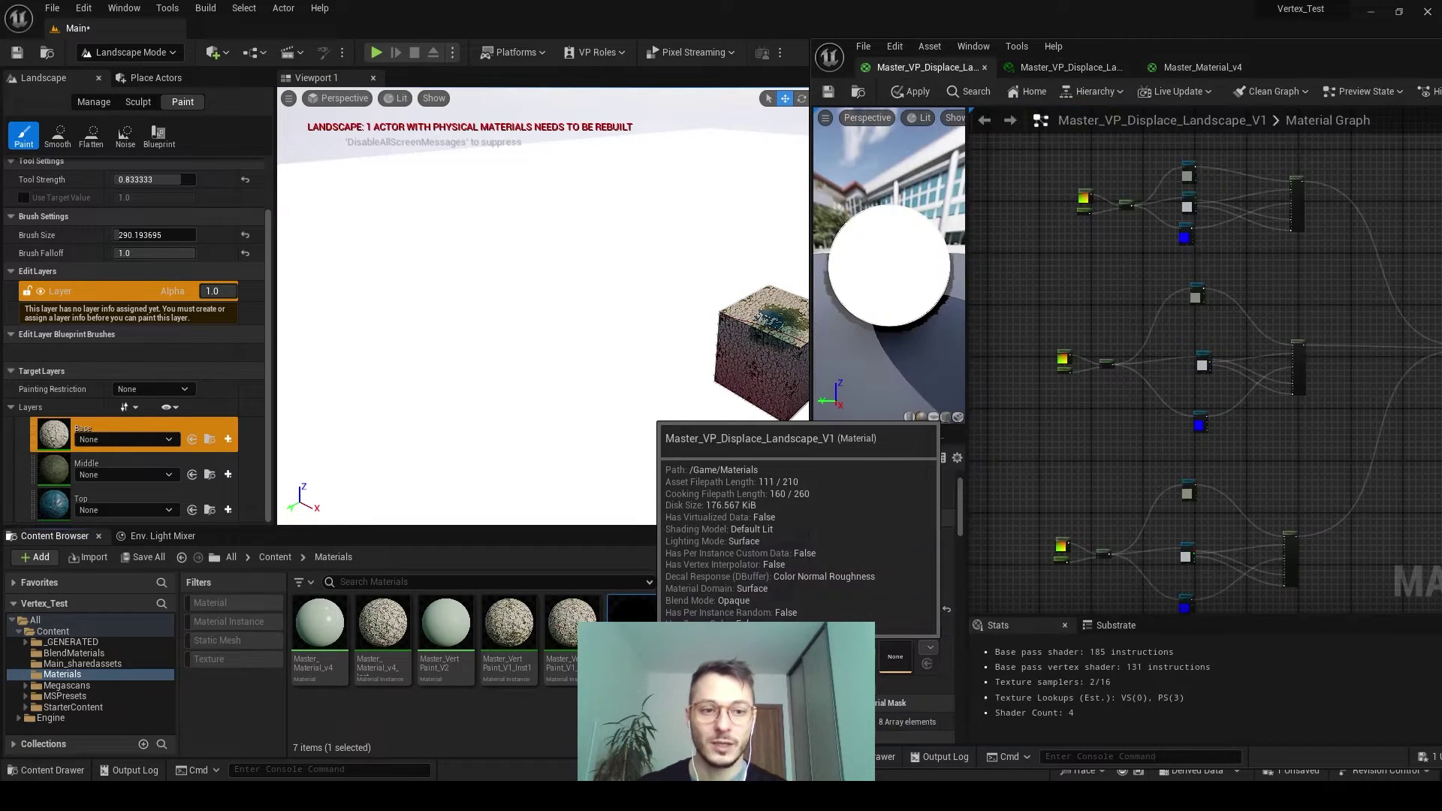
{"action": "double_click", "coordinate": [696, 631]}
{"action": "left_click_drag", "start_coordinate": [1275, 55], "coordinate": [1166, 36]}
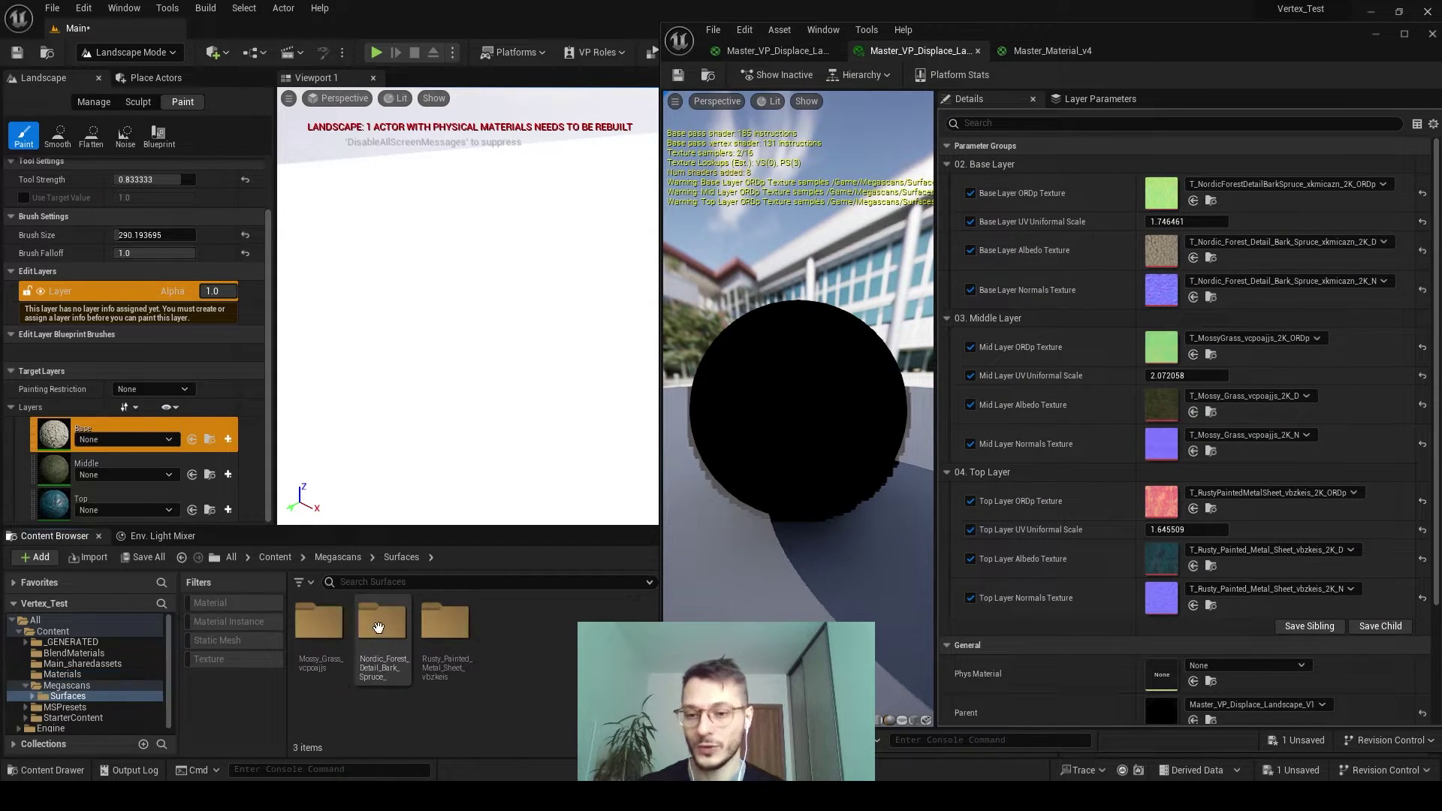
{"action": "double_click", "coordinate": [361, 636]}
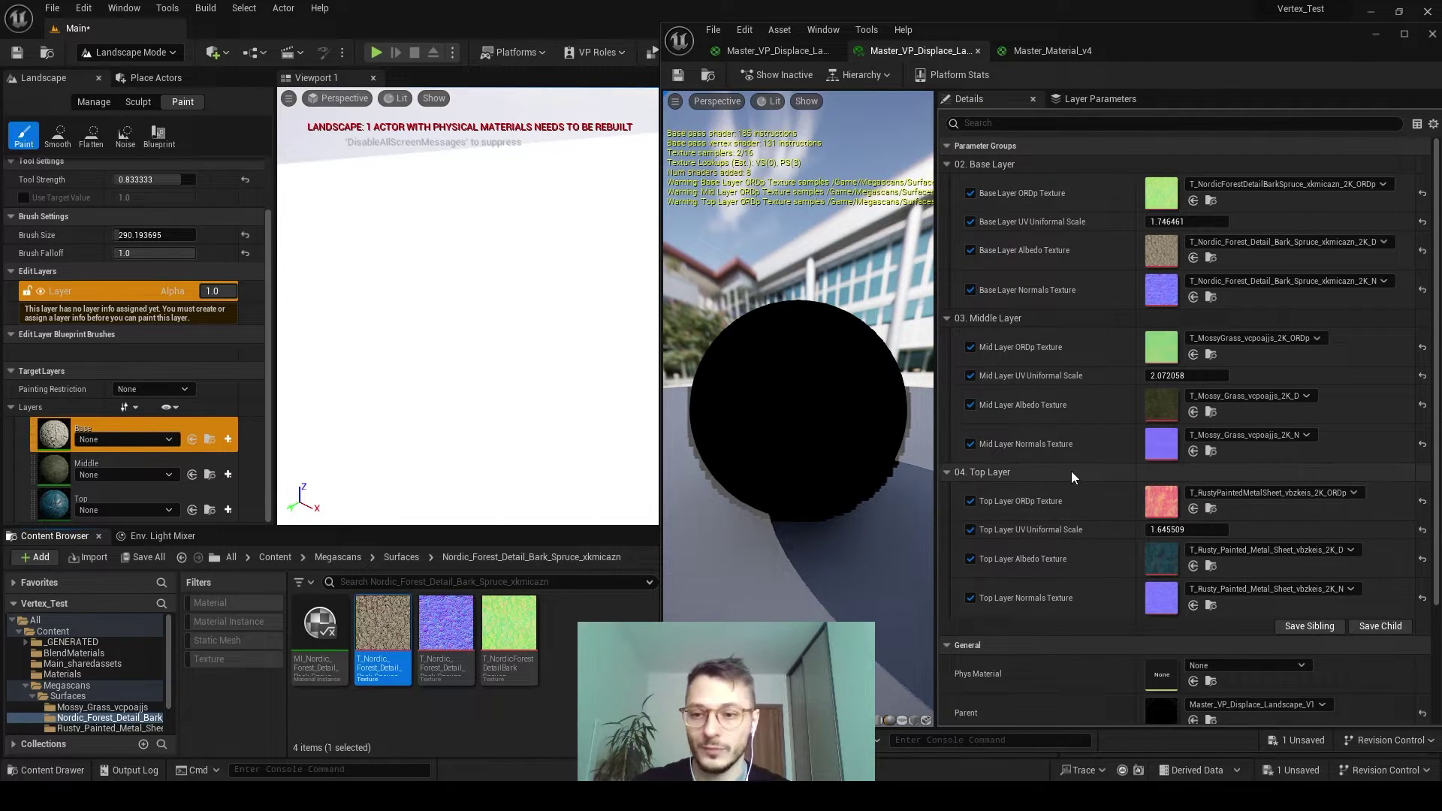
{"action": "left_click", "coordinate": [775, 52]}
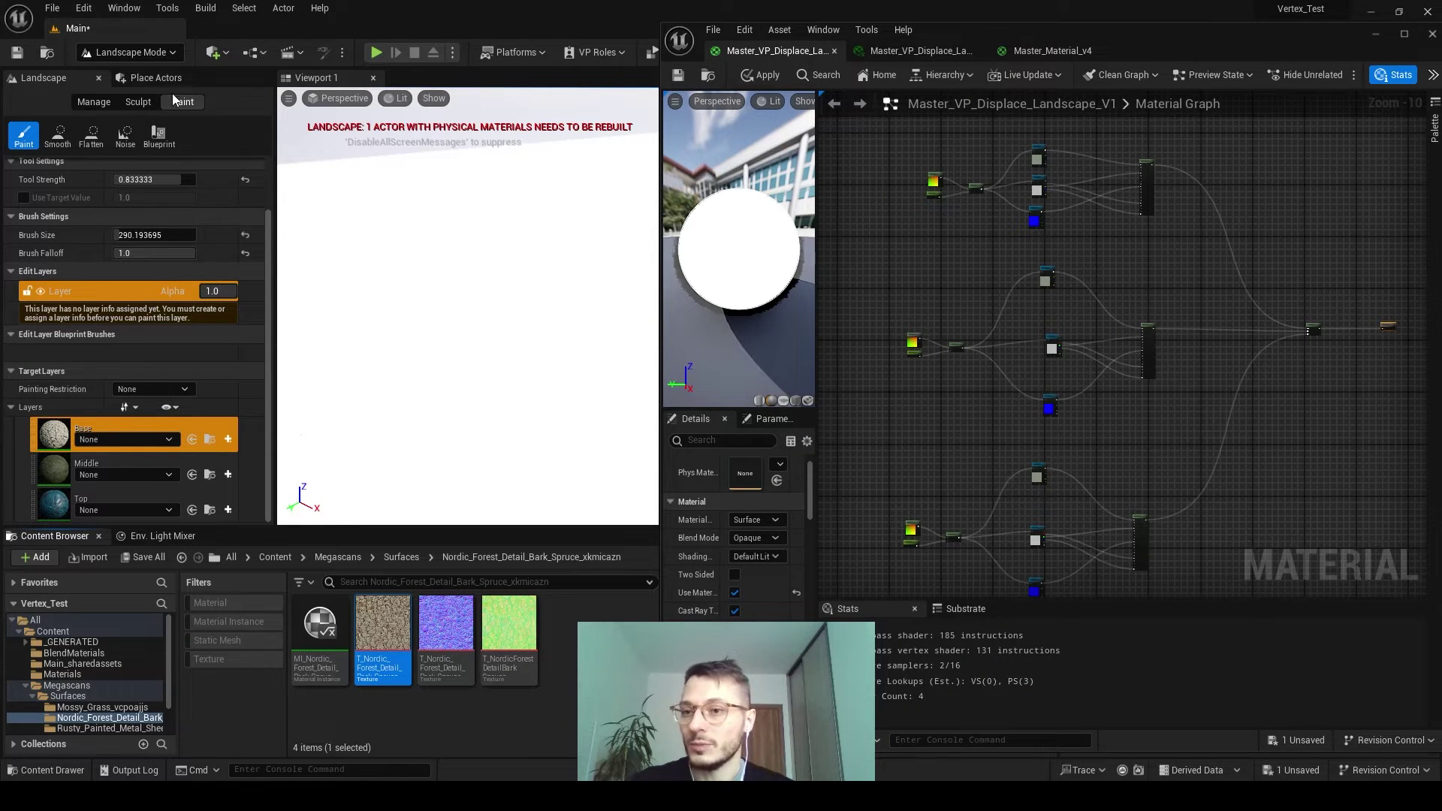
Create a weight-blended layer info for the landscape's Base layer, saved as Base_LayerInfo_2 in Main_sharedassets
{"action": "left_click", "coordinate": [85, 434]}
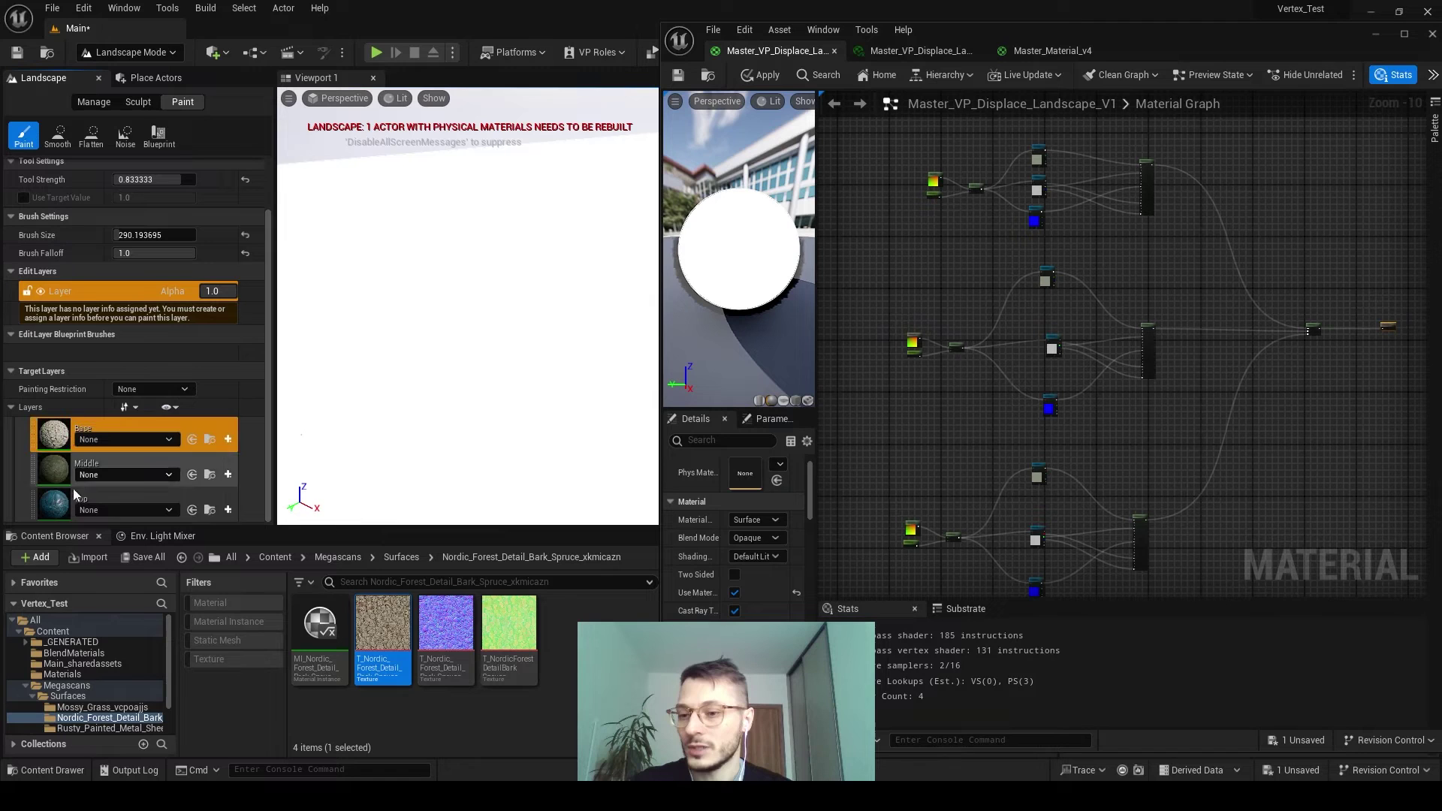
{"action": "left_click_drag", "start_coordinate": [1082, 54], "coordinate": [1243, 54]}
{"action": "right_click_drag", "start_coordinate": [601, 278], "coordinate": [546, 271]}
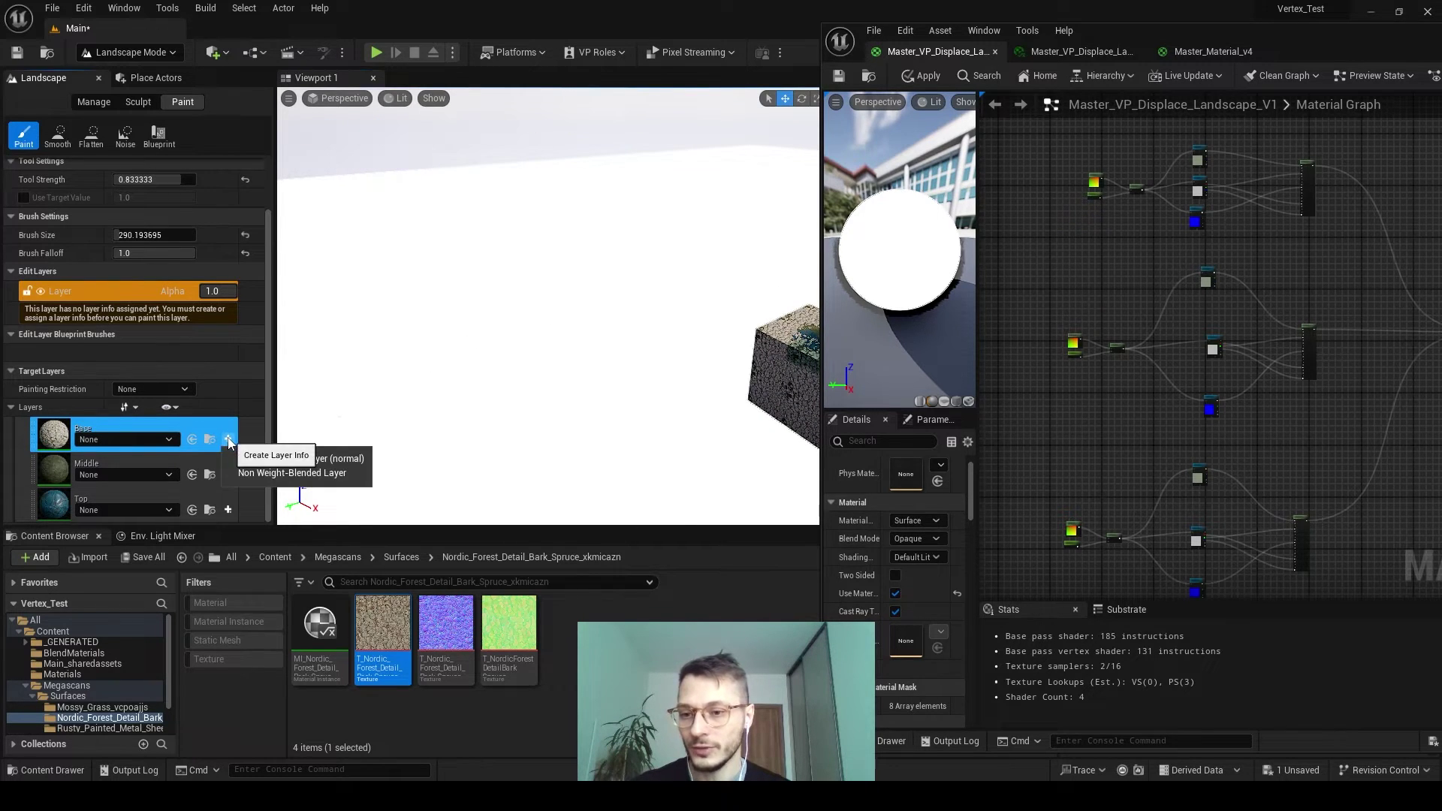
{"action": "left_click", "coordinate": [229, 440]}
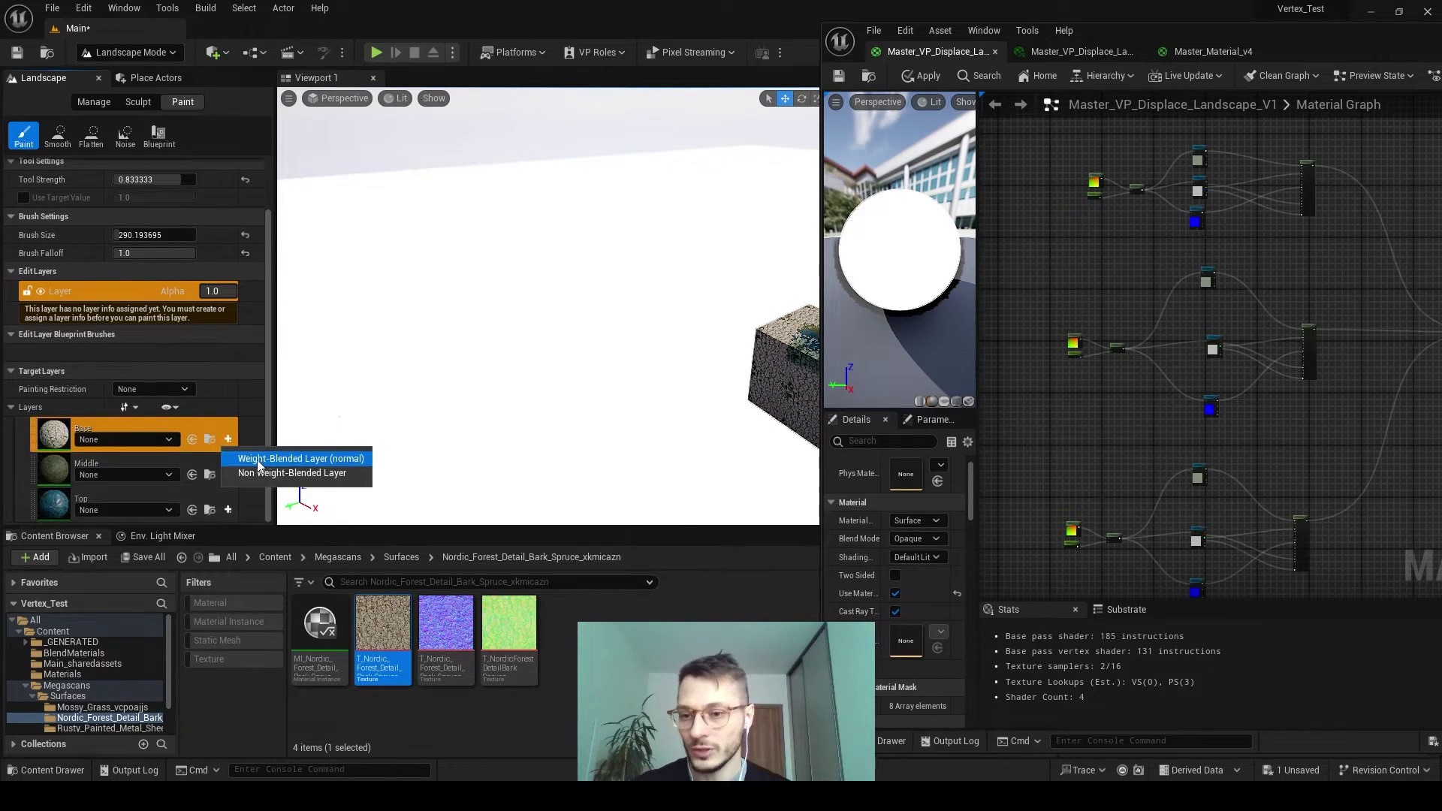
{"action": "left_click", "coordinate": [319, 460]}
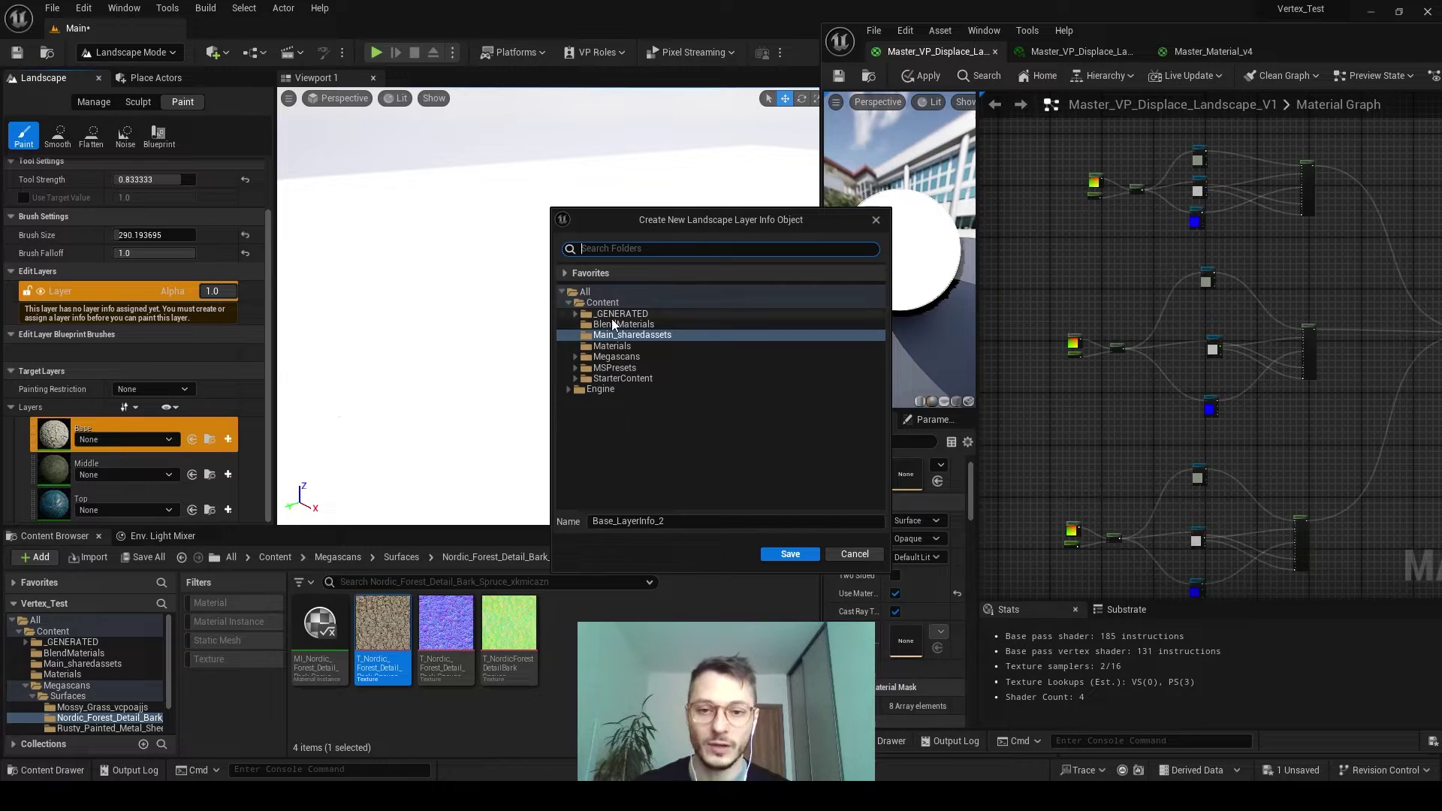
{"action": "left_click", "coordinate": [788, 554]}
Create weight-blended layer infos for the Middle and Top landscape layers, saved as Middle_LayerInfo_2 and Top_LayerInfo_2
{"action": "left_click", "coordinate": [228, 479]}
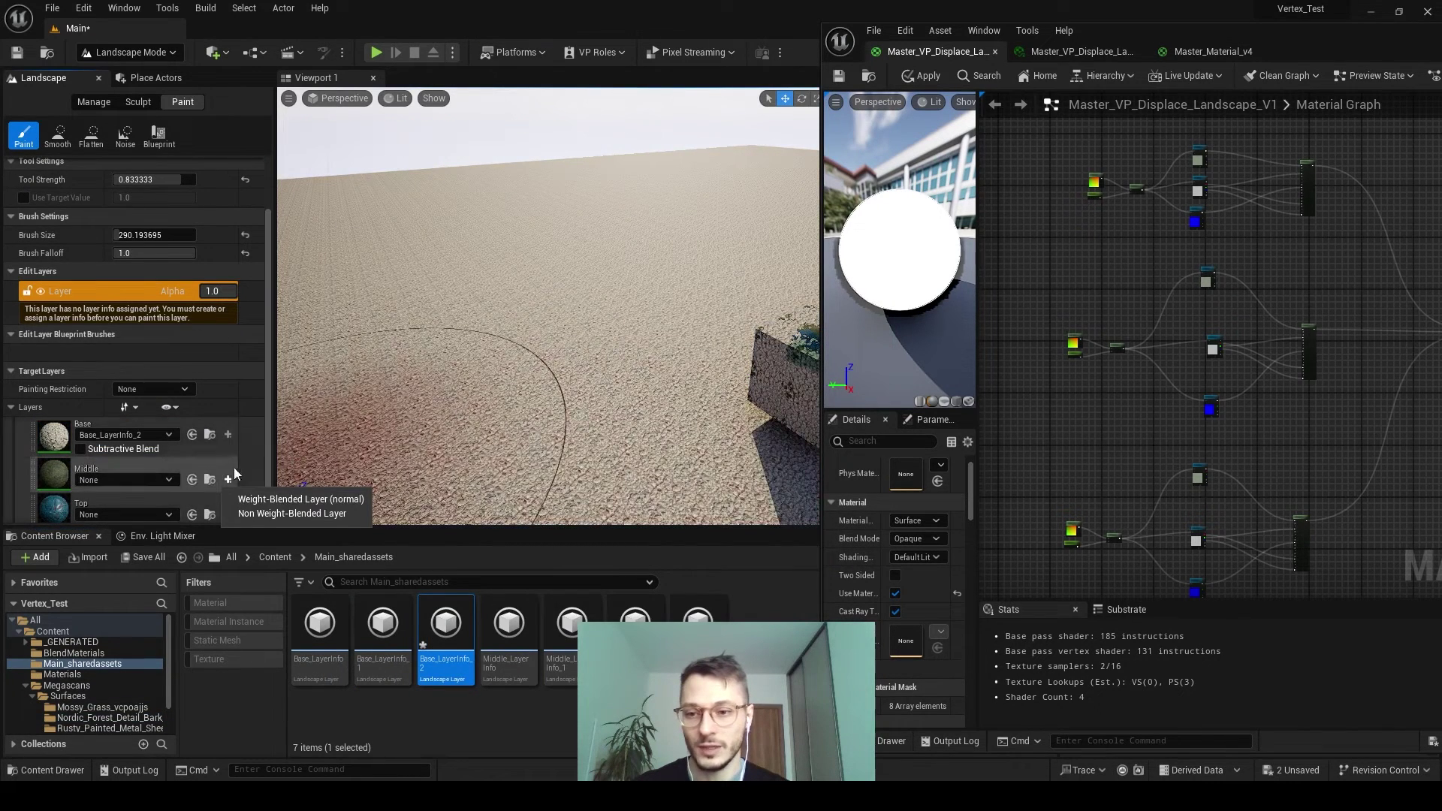
{"action": "left_click", "coordinate": [301, 498]}
{"action": "left_click", "coordinate": [786, 555]}
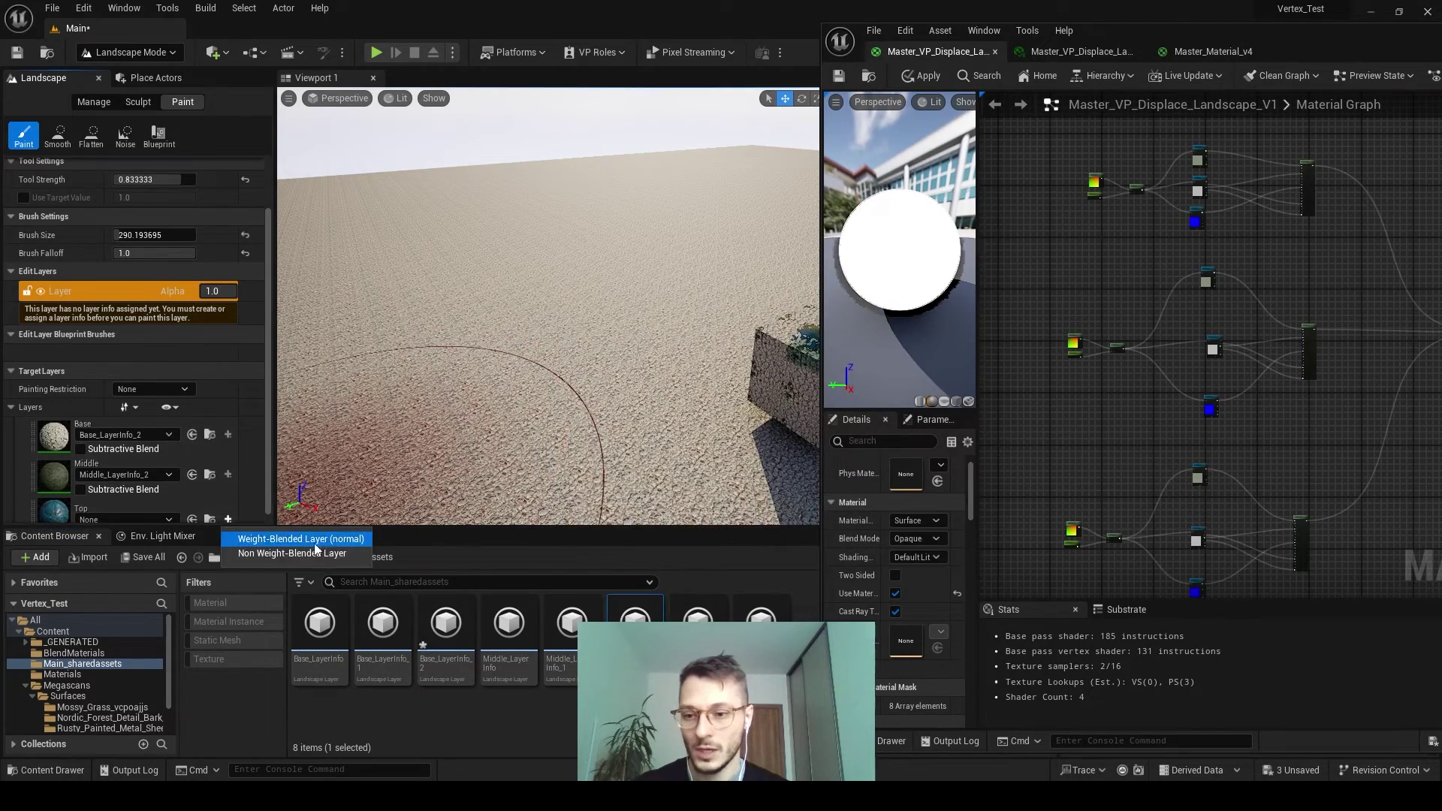
{"action": "left_click", "coordinate": [314, 544]}
{"action": "left_click", "coordinate": [784, 552]}
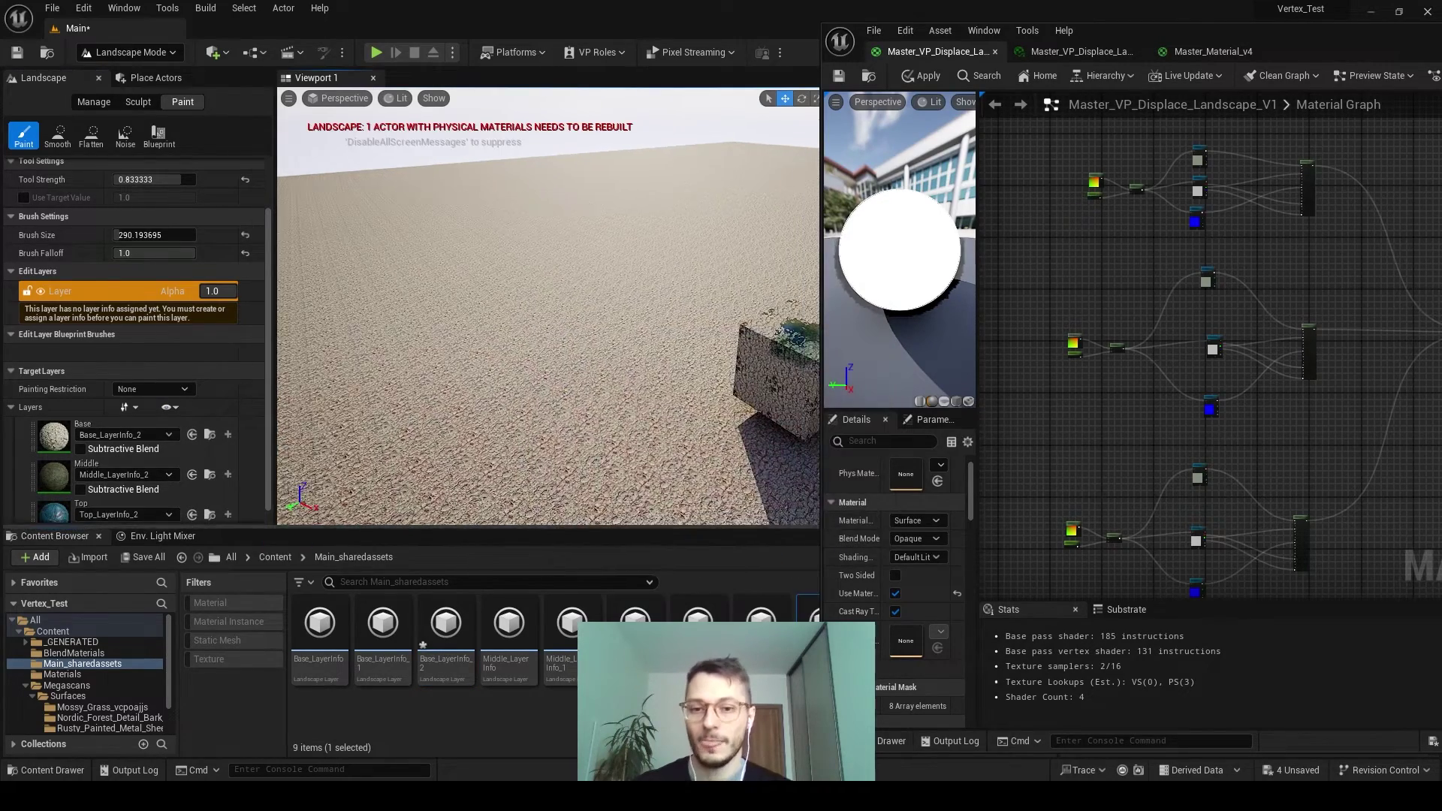
Paint a test patch of the Middle layer on the landscape and paint the Top layer over part of it
{"action": "right_click_drag", "start_coordinate": [599, 403], "coordinate": [580, 394]}
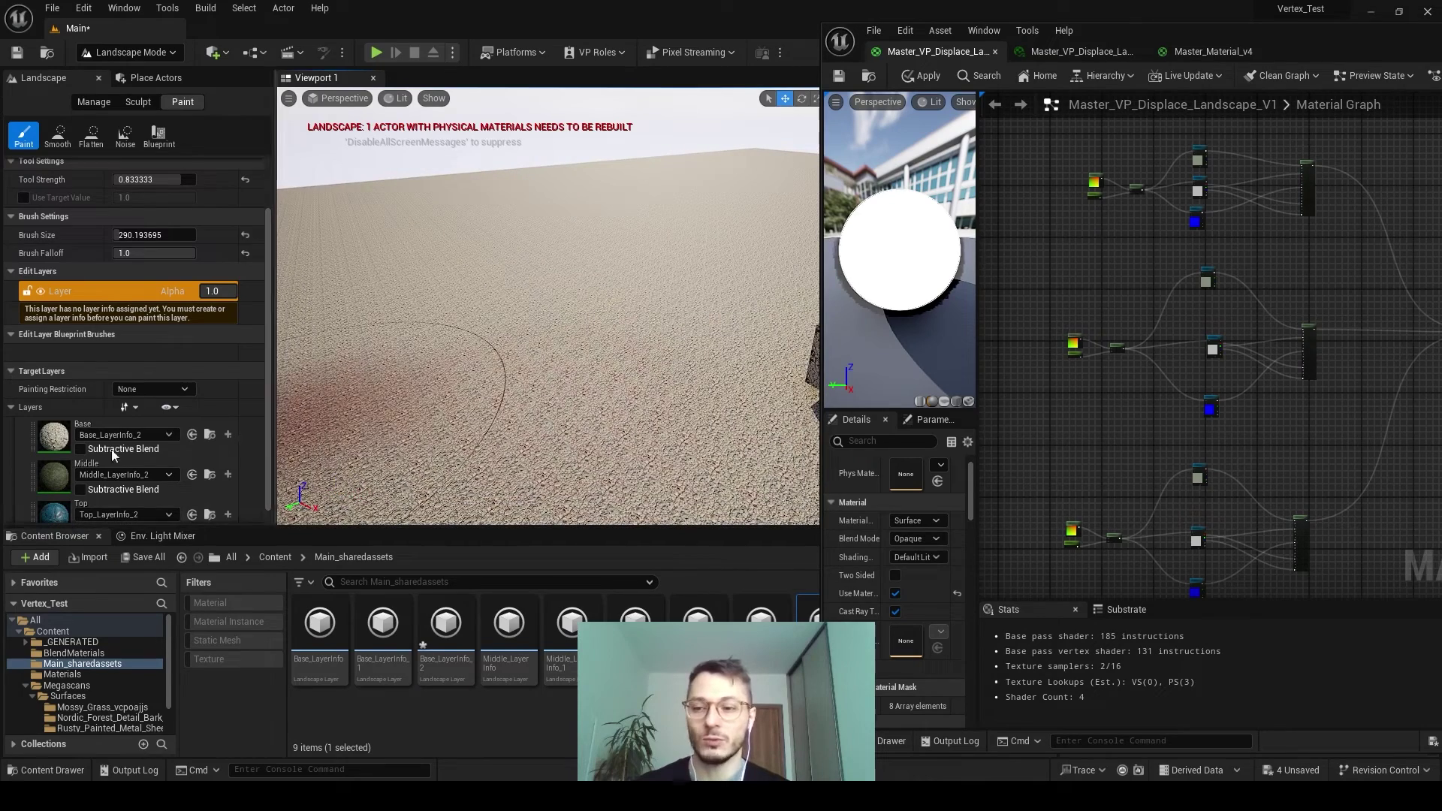
{"action": "left_click", "coordinate": [47, 472]}
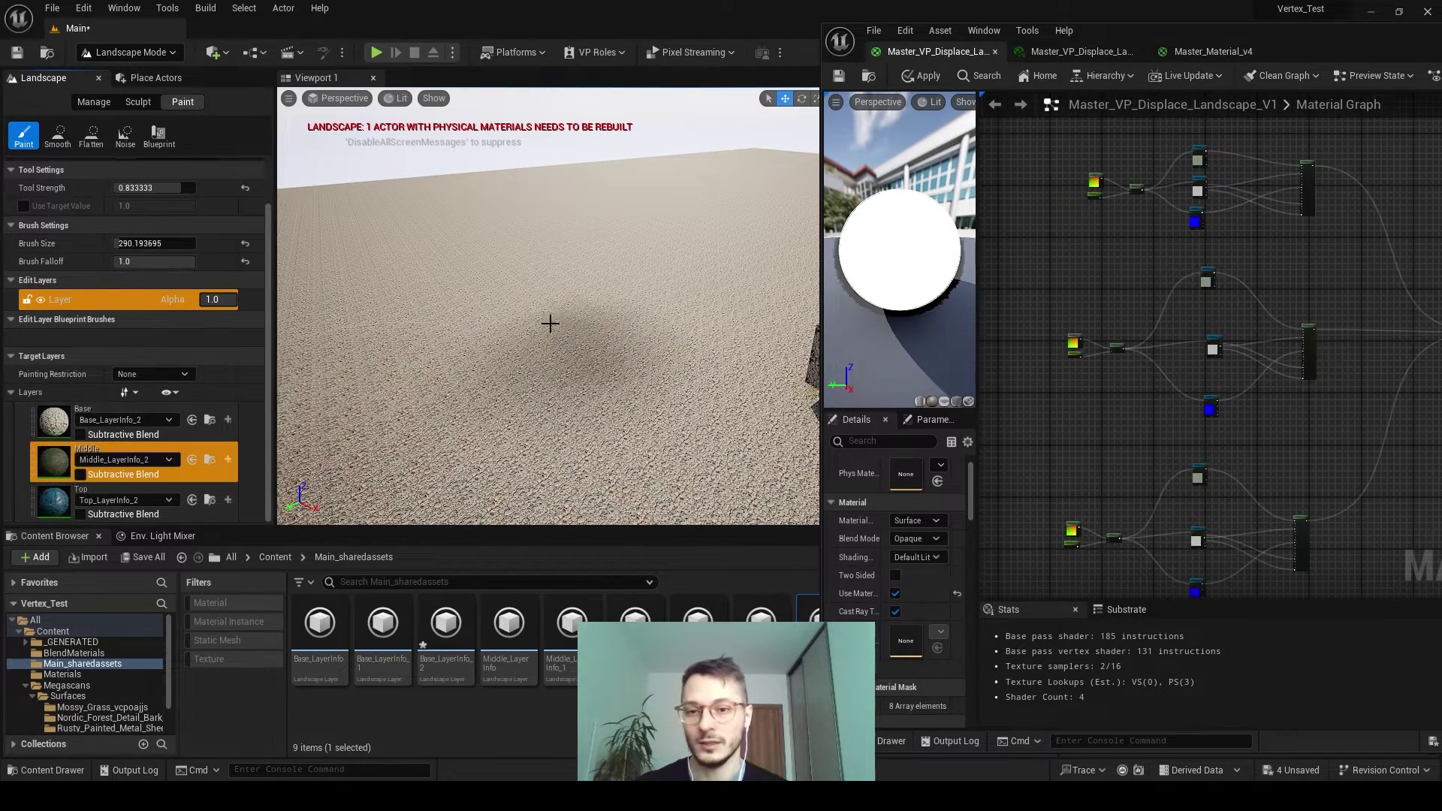
{"action": "mouse_move", "coordinate": [550, 323]}
{"action": "left_mouse_down"}
{"action": "mouse_move", "coordinate": [483, 323]}
{"action": "mouse_move", "coordinate": [436, 401]}
{"action": "mouse_move", "coordinate": [353, 451]}
{"action": "left_mouse_up"}
{"action": "left_click", "coordinate": [98, 505]}
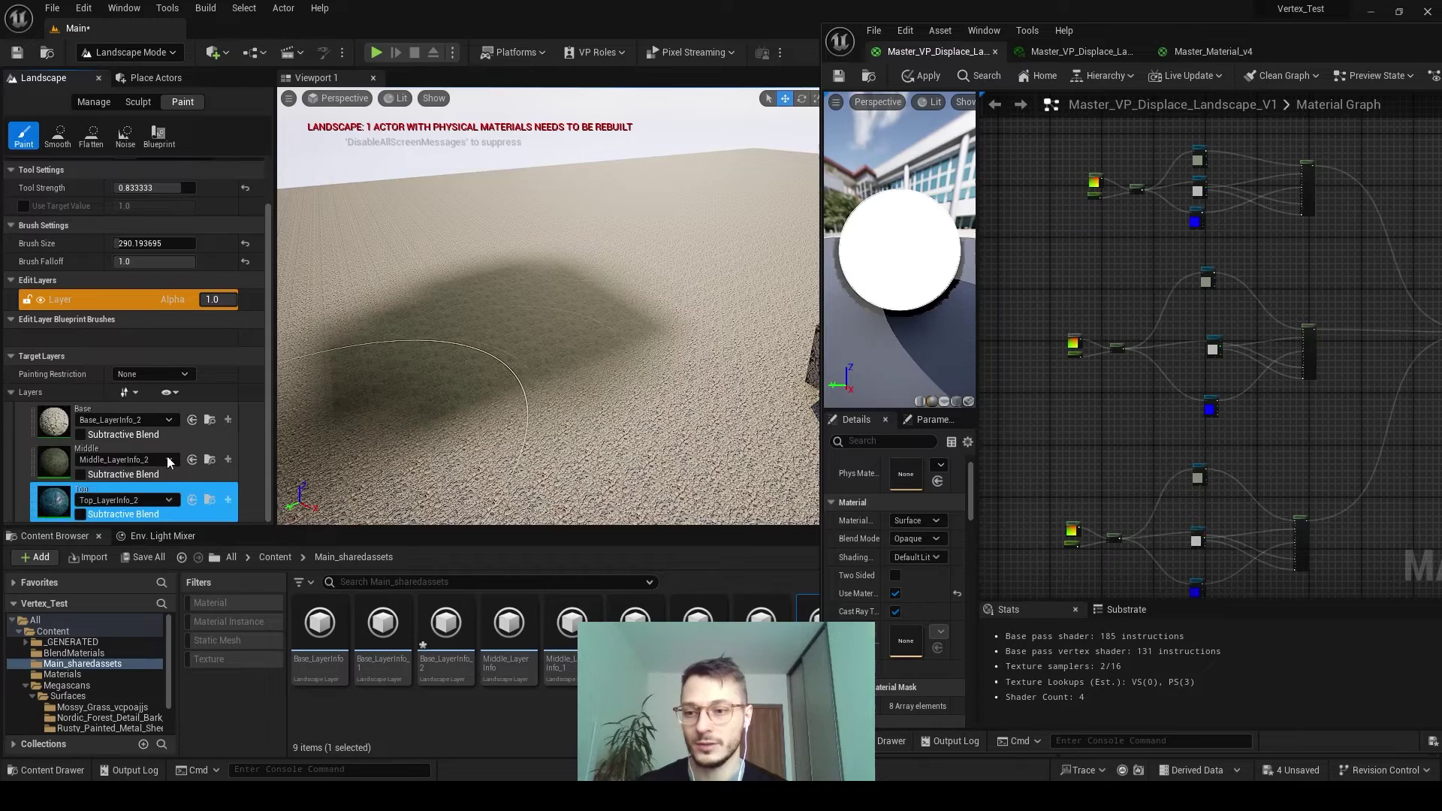
{"action": "mouse_move", "coordinate": [526, 390]}
{"action": "left_mouse_down"}
{"action": "mouse_move", "coordinate": [594, 375]}
{"action": "mouse_move", "coordinate": [450, 443]}
{"action": "left_mouse_up"}
Paint the Base layer back over the test patches, switching through the Middle and Top layers once more
{"action": "left_click", "coordinate": [68, 427]}
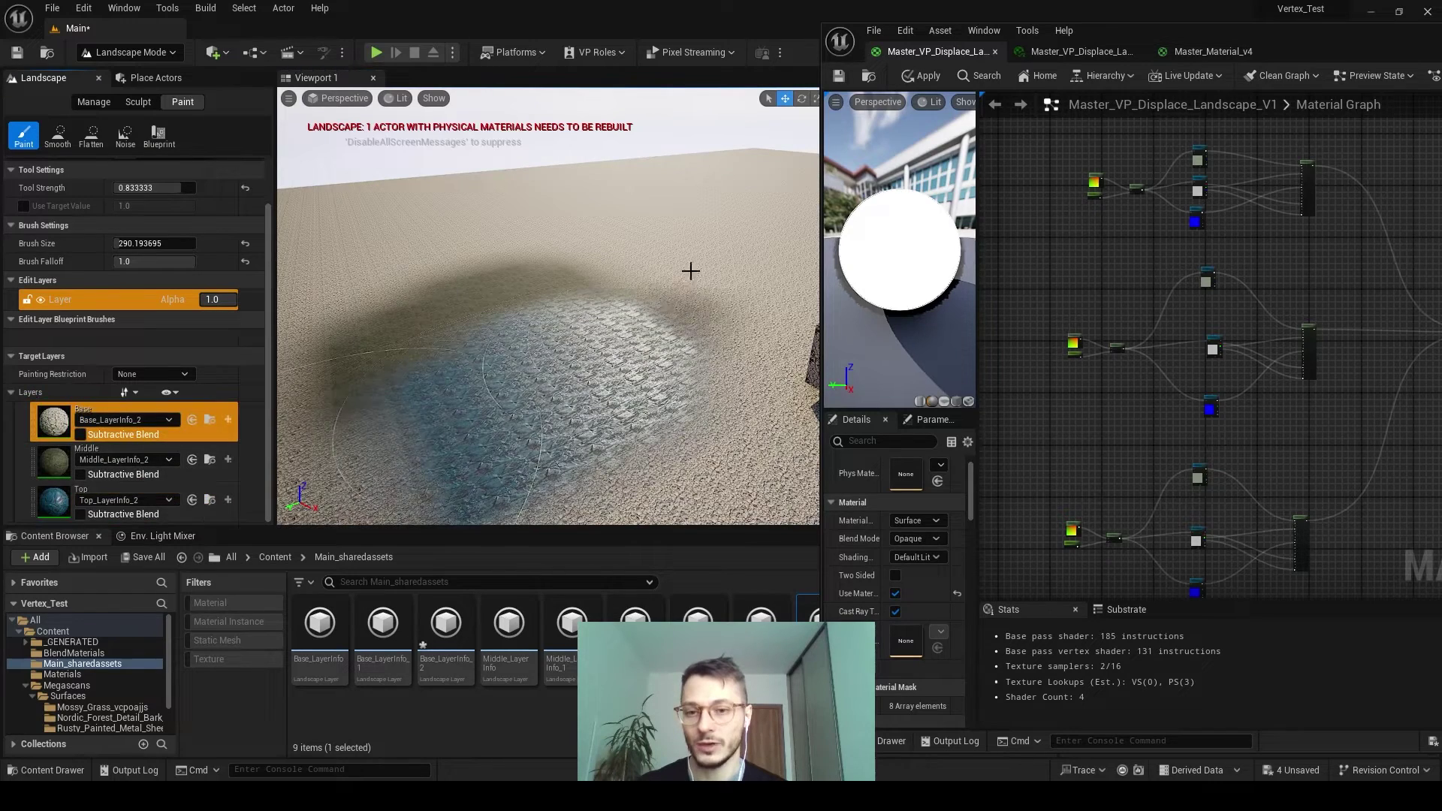
{"action": "mouse_move", "coordinate": [691, 270]}
{"action": "left_mouse_down"}
{"action": "mouse_move", "coordinate": [534, 270]}
{"action": "mouse_move", "coordinate": [422, 361]}
{"action": "mouse_move", "coordinate": [441, 293]}
{"action": "mouse_move", "coordinate": [388, 431]}
{"action": "mouse_move", "coordinate": [338, 466]}
{"action": "mouse_move", "coordinate": [453, 512]}
{"action": "mouse_move", "coordinate": [461, 495]}
{"action": "left_mouse_up"}
{"action": "left_click", "coordinate": [54, 460]}
{"action": "left_click", "coordinate": [70, 499]}
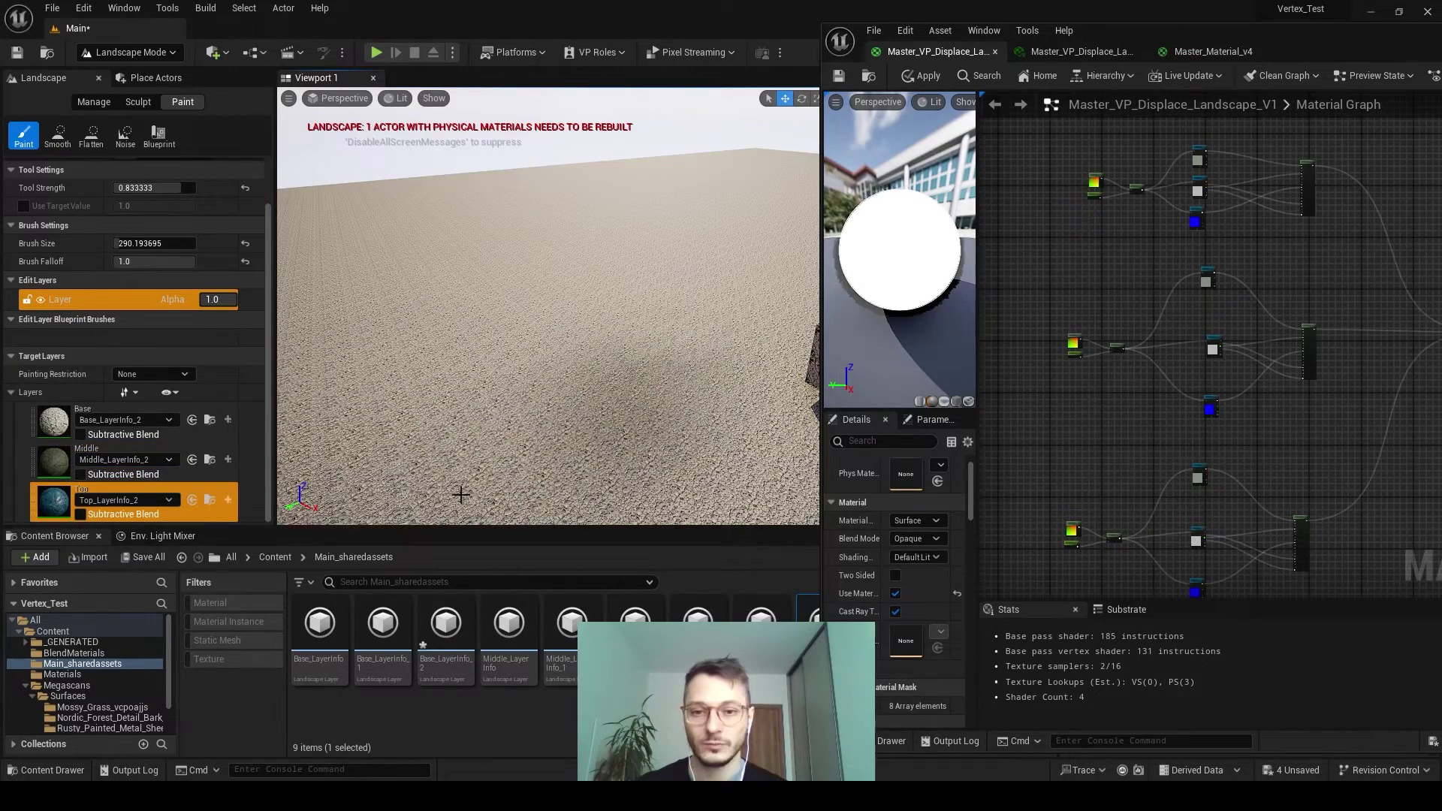
{"action": "left_click", "coordinate": [51, 424]}
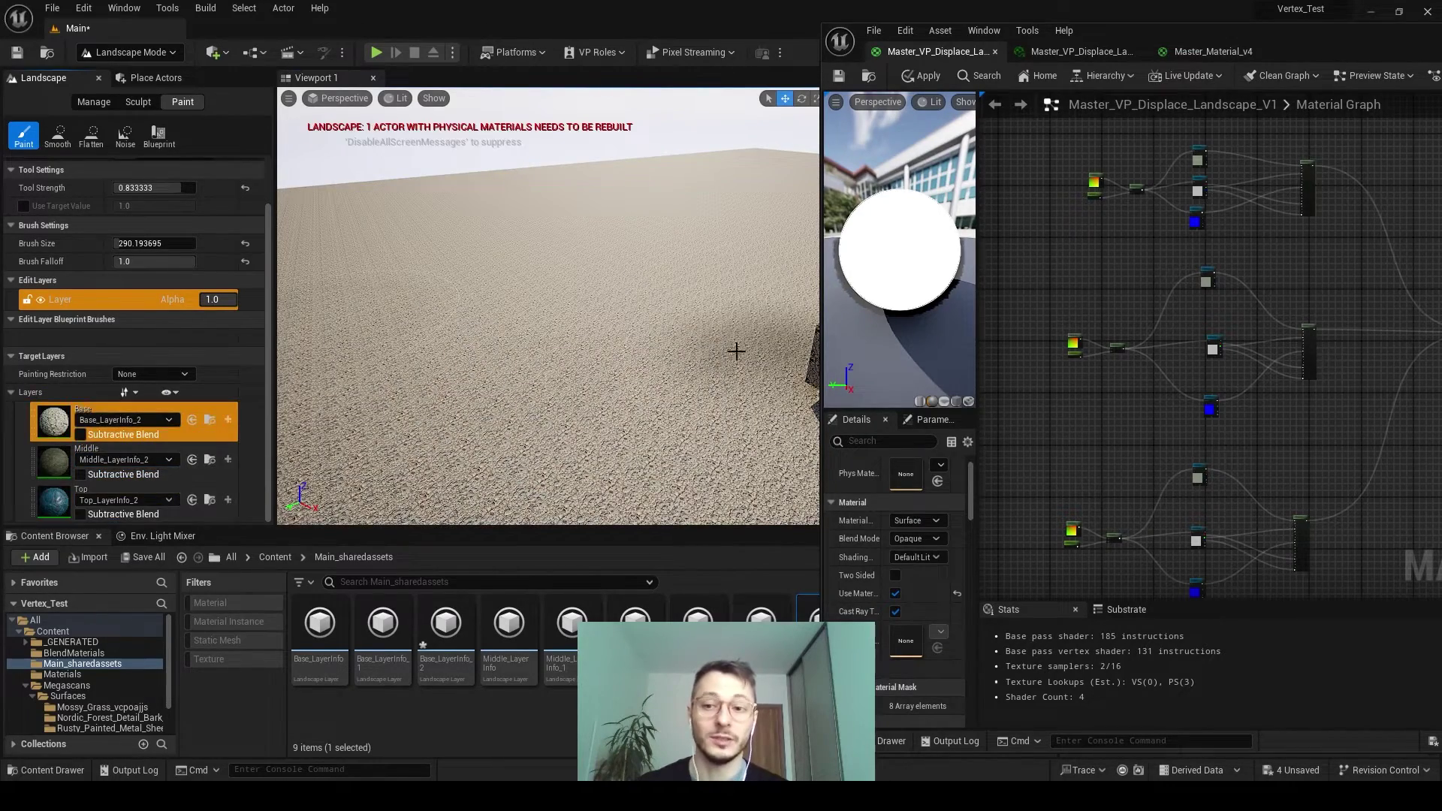
{"action": "right_click_drag", "start_coordinate": [737, 351], "coordinate": [716, 352]}
Reposition the Displacement Intensity and Multiply nodes in the material graph and connect the Base Layer ORDp Texture's B channel to the Multiply's A input
{"action": "left_click_drag", "start_coordinate": [1364, 31], "coordinate": [1189, 33]}
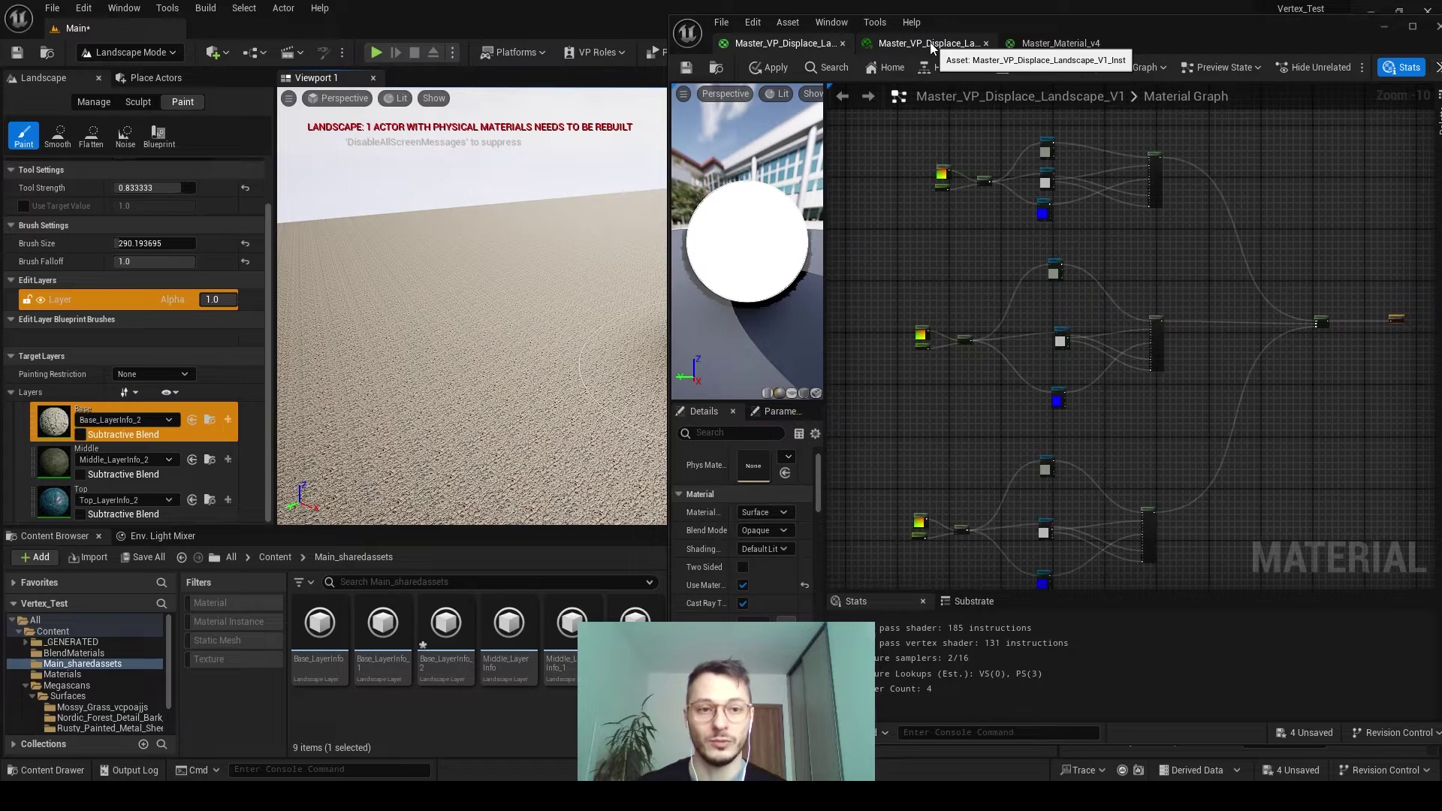
{"action": "scroll", "coordinate": [1098, 284], "scroll_direction": "up", "scroll_amount": 5}
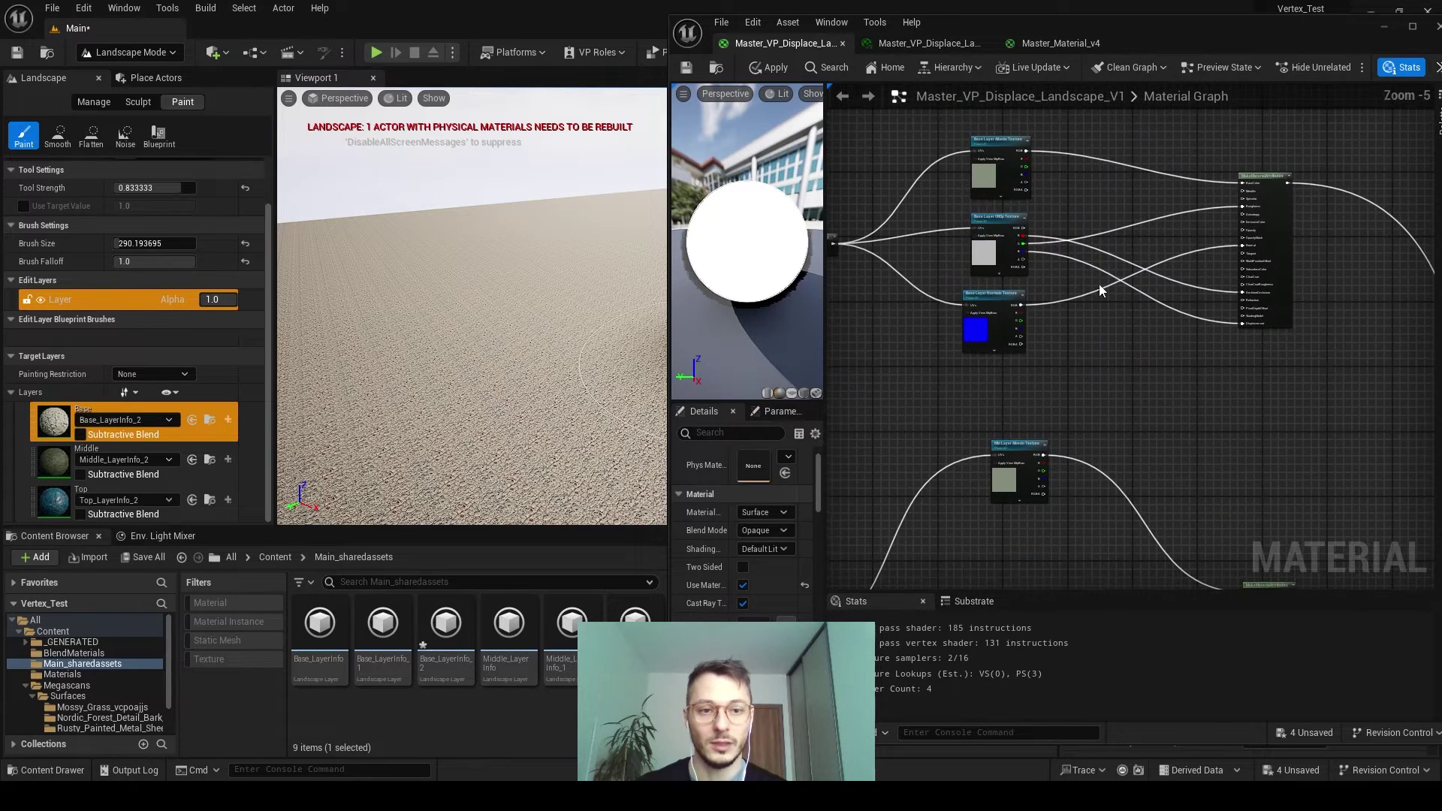
{"action": "scroll", "coordinate": [1108, 294], "scroll_direction": "up", "scroll_amount": 2}
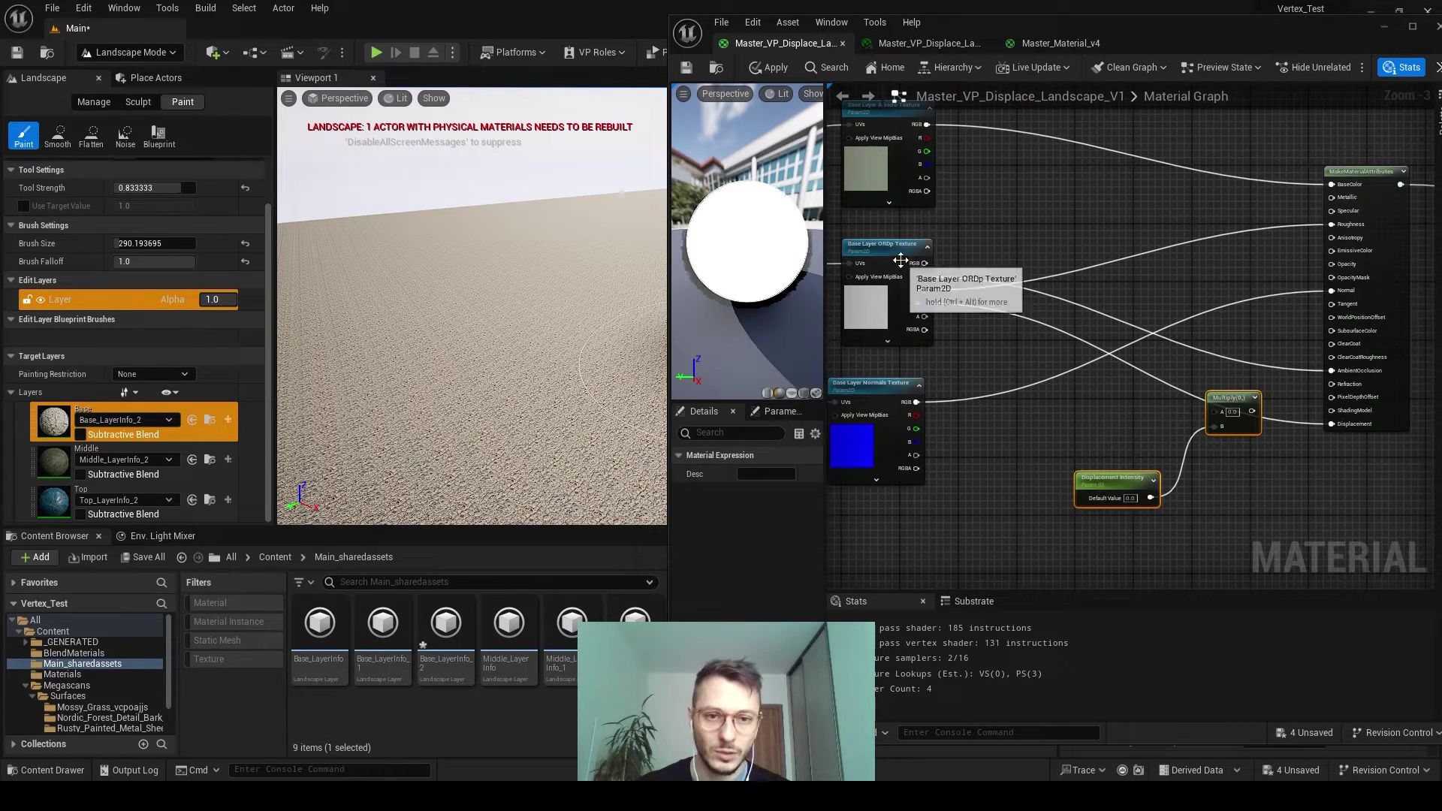
{"action": "left_click_drag", "start_coordinate": [1232, 398], "coordinate": [1137, 406]}
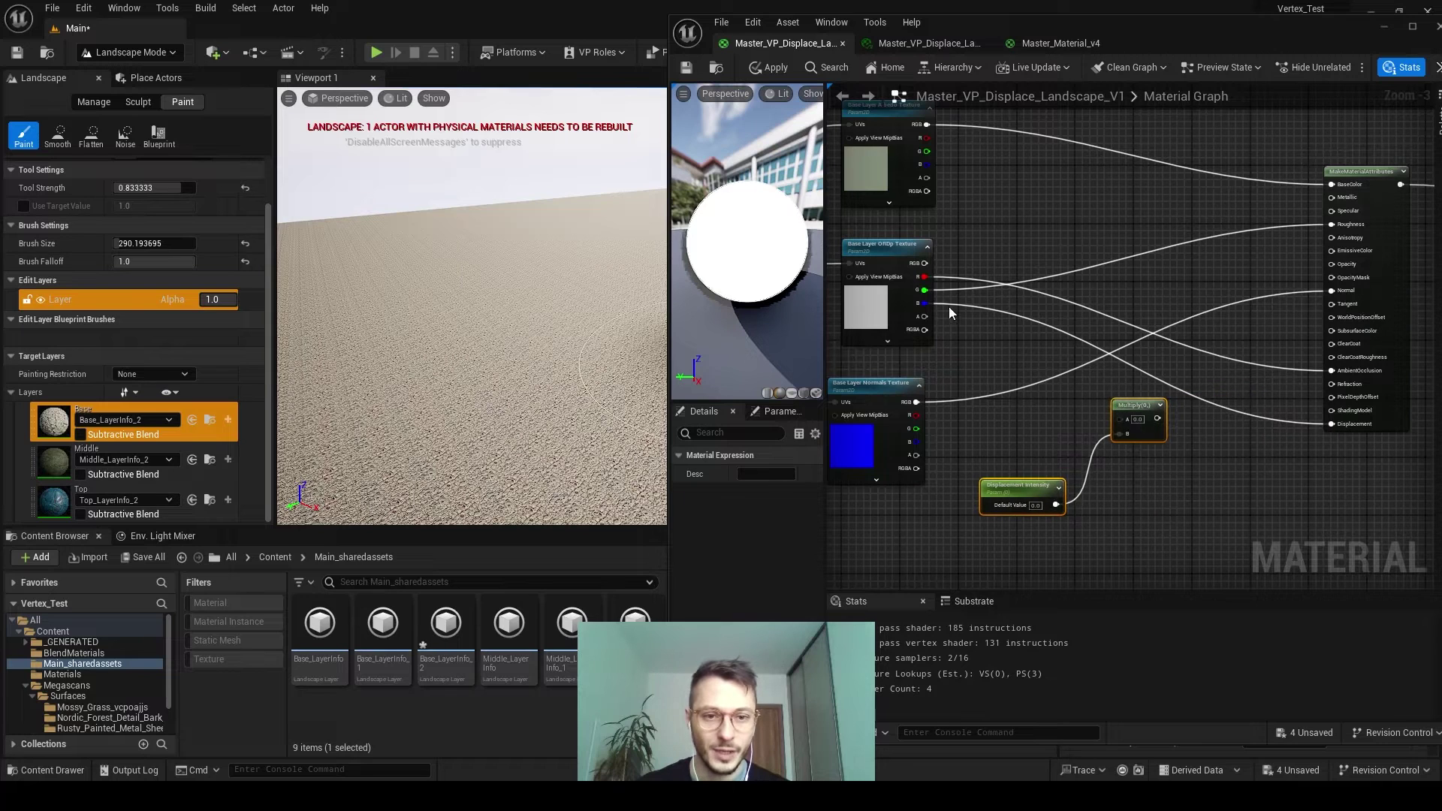
{"action": "left_click_drag", "start_coordinate": [922, 305], "coordinate": [927, 309]}
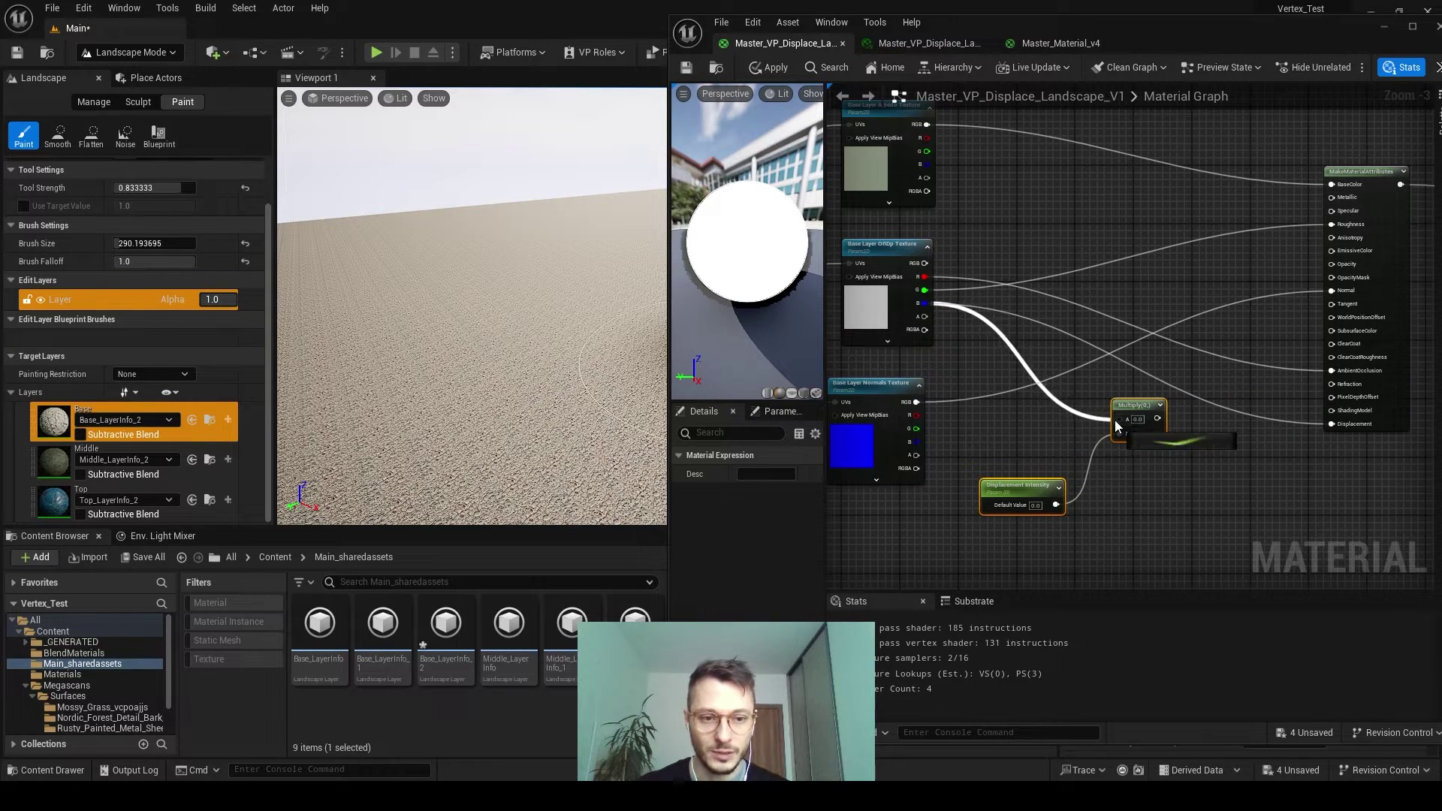
{"action": "left_click_drag", "start_coordinate": [1116, 425], "coordinate": [1119, 420]}
{"action": "left_click", "coordinate": [1020, 490]}
{"action": "scroll", "coordinate": [1022, 499], "scroll_direction": "up", "scroll_amount": 2}
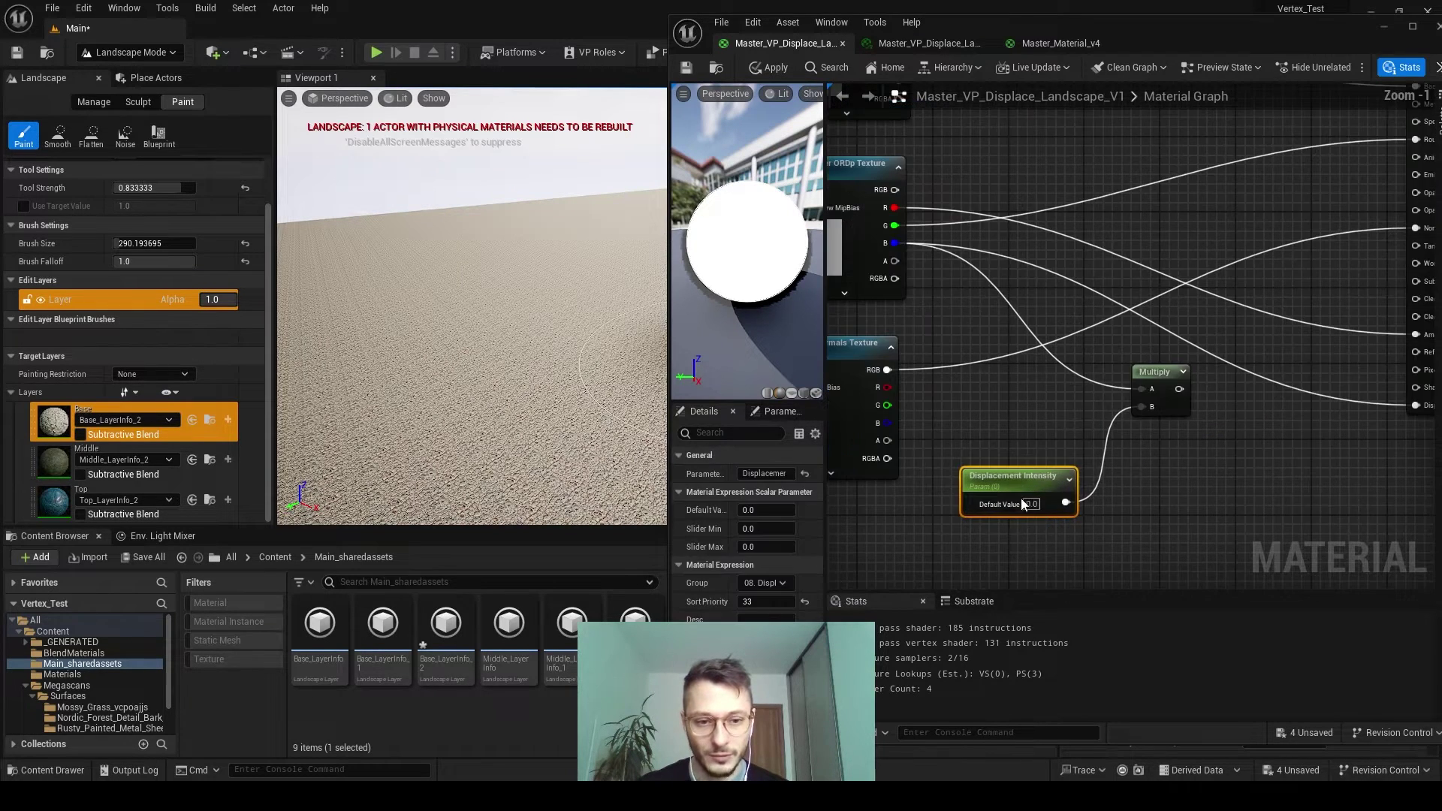
{"action": "key", "text": "1"}
{"action": "left_click", "coordinate": [1154, 502]}
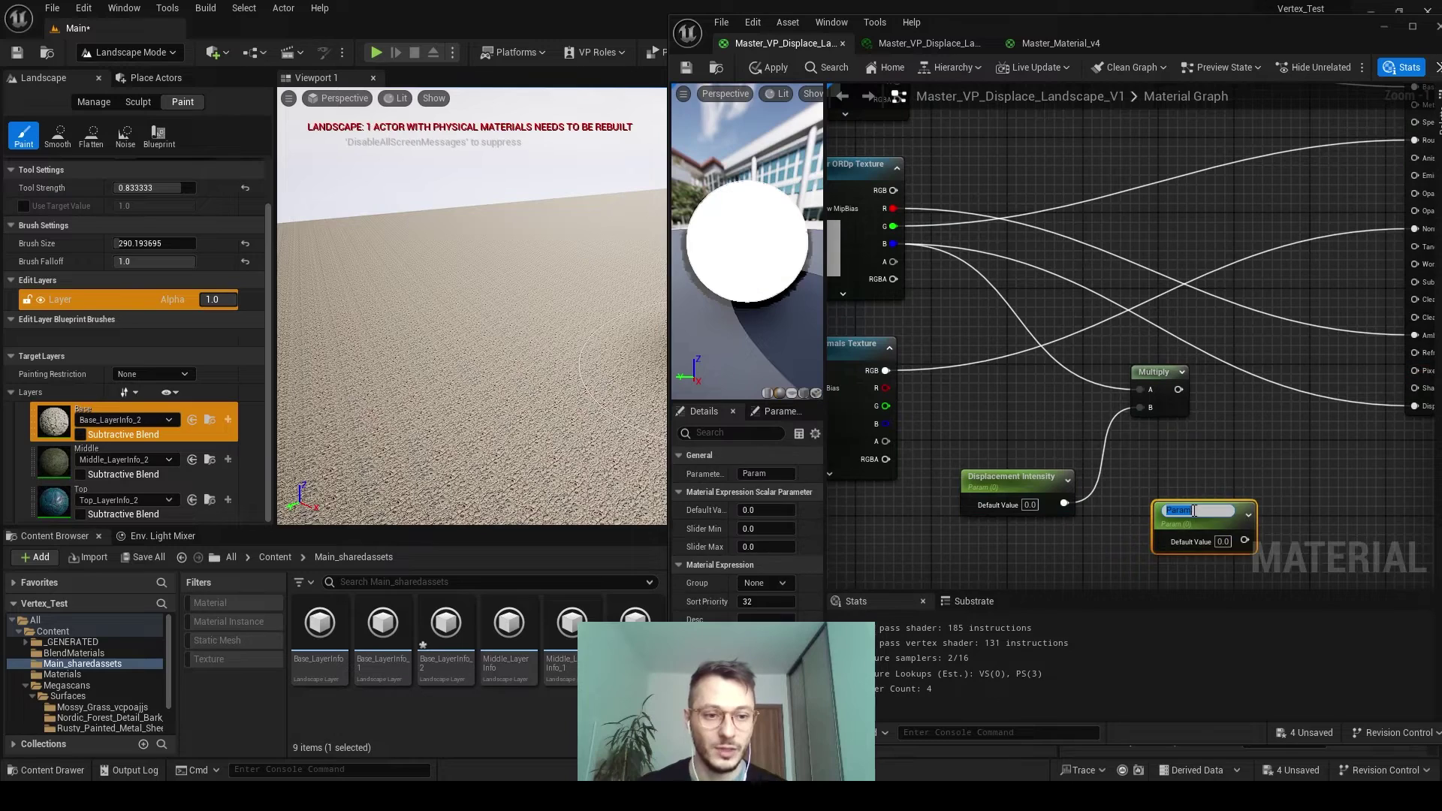
{"action": "key", "text": "Delete"}
{"action": "left_click", "coordinate": [1018, 471]}
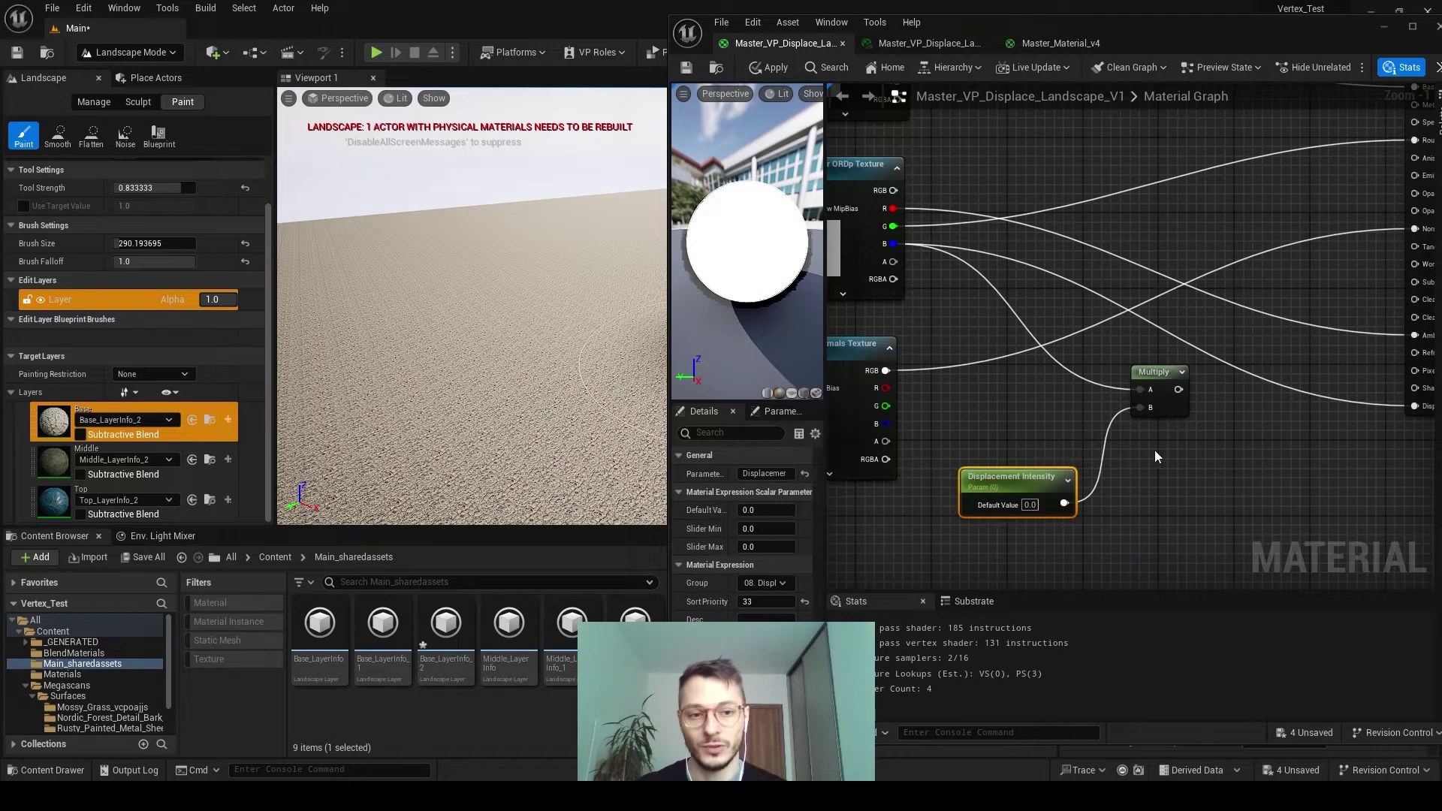
Connect the Multiply output to the Displacement input of the base layer's material attributes node
{"action": "right_click_drag", "start_coordinate": [1156, 449], "coordinate": [1023, 460]}
{"action": "left_click_drag", "start_coordinate": [1047, 401], "coordinate": [1139, 395]}
{"action": "left_click_drag", "start_coordinate": [1302, 420], "coordinate": [1302, 420]}
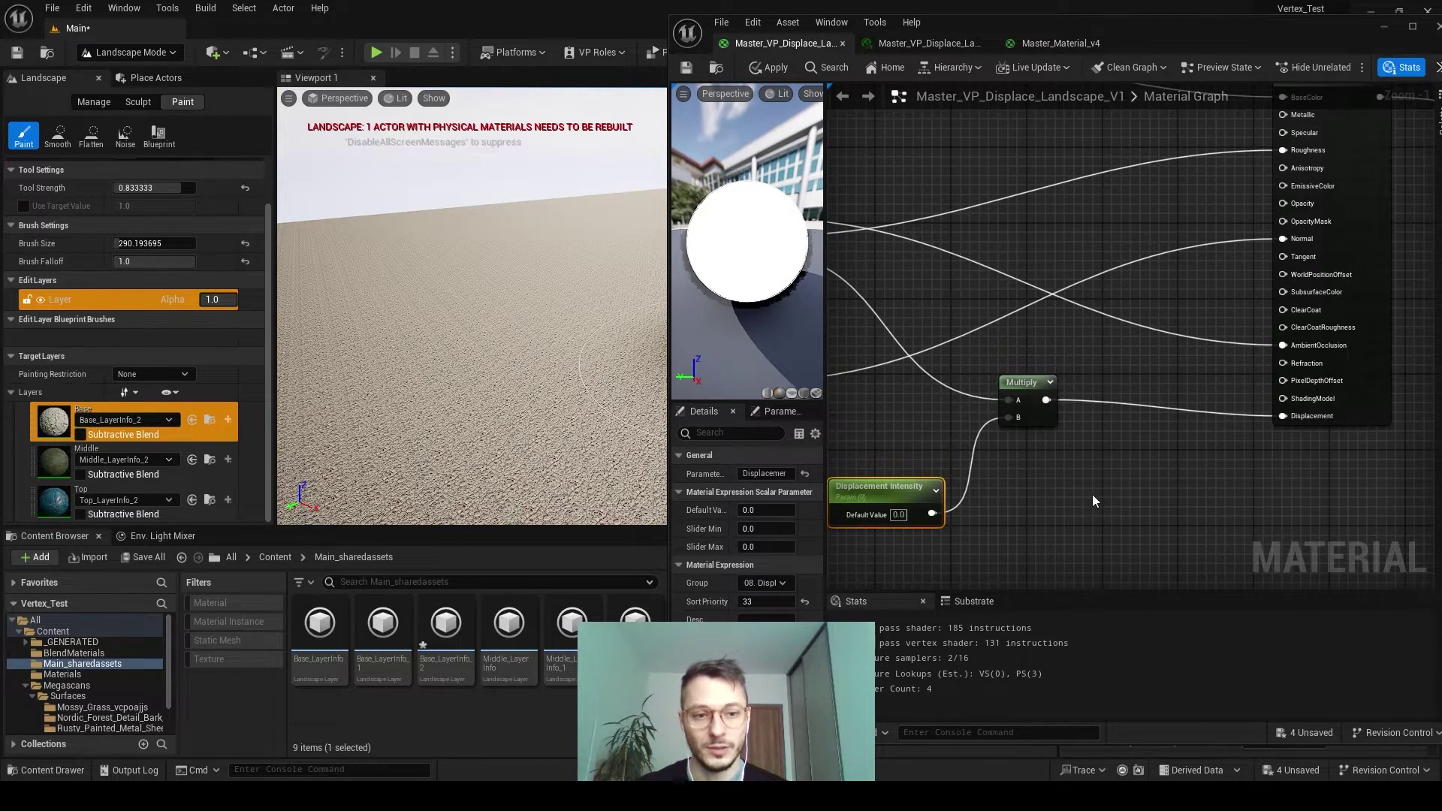
Rename the base layer's Displacement Intensity parameter as Base Displacement Intensity
{"action": "scroll", "coordinate": [1173, 437], "scroll_direction": "down", "scroll_amount": 4}
{"action": "left_click_drag", "start_coordinate": [1184, 368], "coordinate": [1185, 367]}
{"action": "right_click_drag", "start_coordinate": [1208, 516], "coordinate": [1175, 200]}
{"action": "right_click_drag", "start_coordinate": [1130, 524], "coordinate": [1089, 383]}
{"action": "scroll", "coordinate": [1088, 383], "scroll_direction": "up", "scroll_amount": 2}
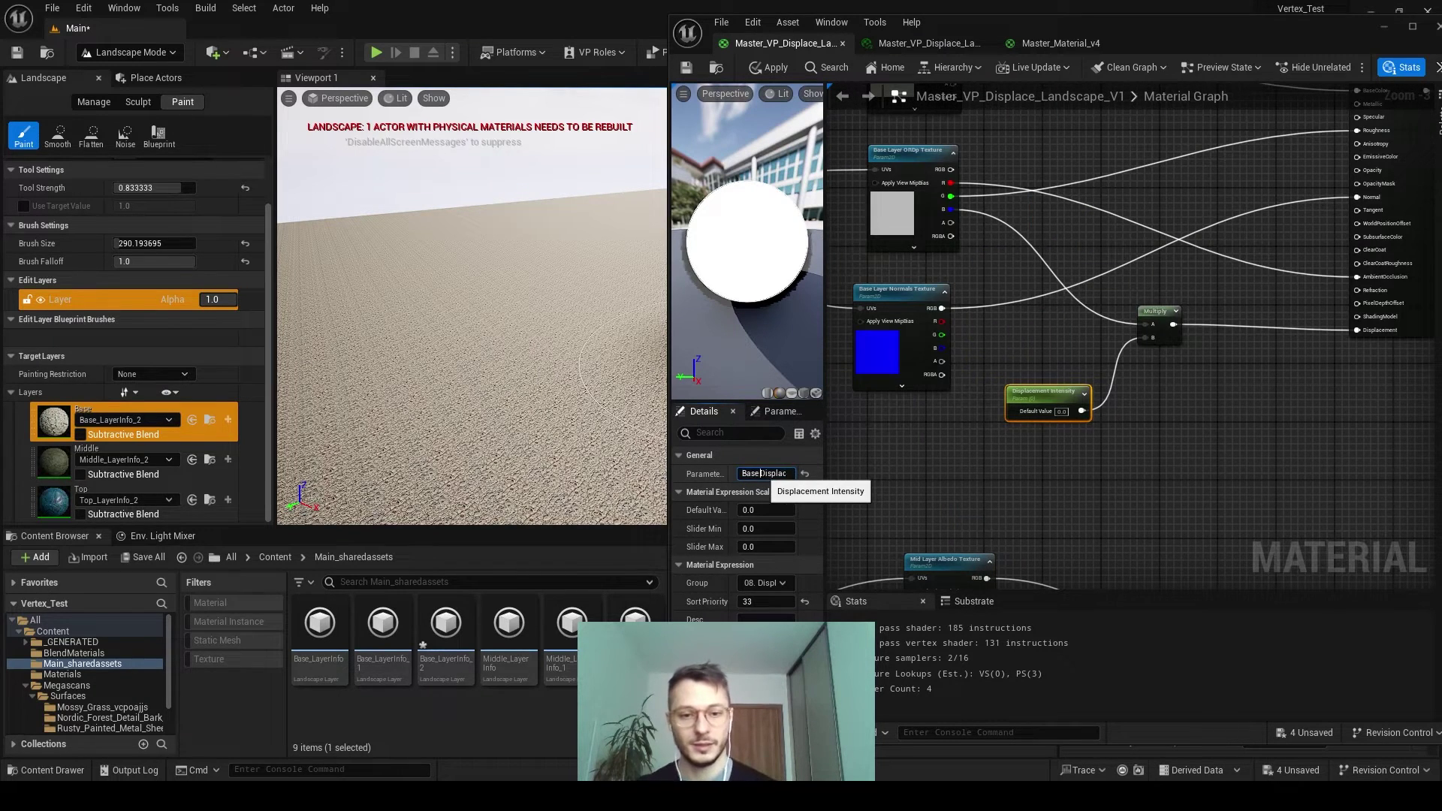
{"action": "left_click", "coordinate": [1148, 477]}
Set the Base Layer UV Uniform Scale to 0.20094 in the landscape material instance, enlarging the bark texture on the landscape
{"action": "right_click_drag", "start_coordinate": [481, 301], "coordinate": [451, 309]}
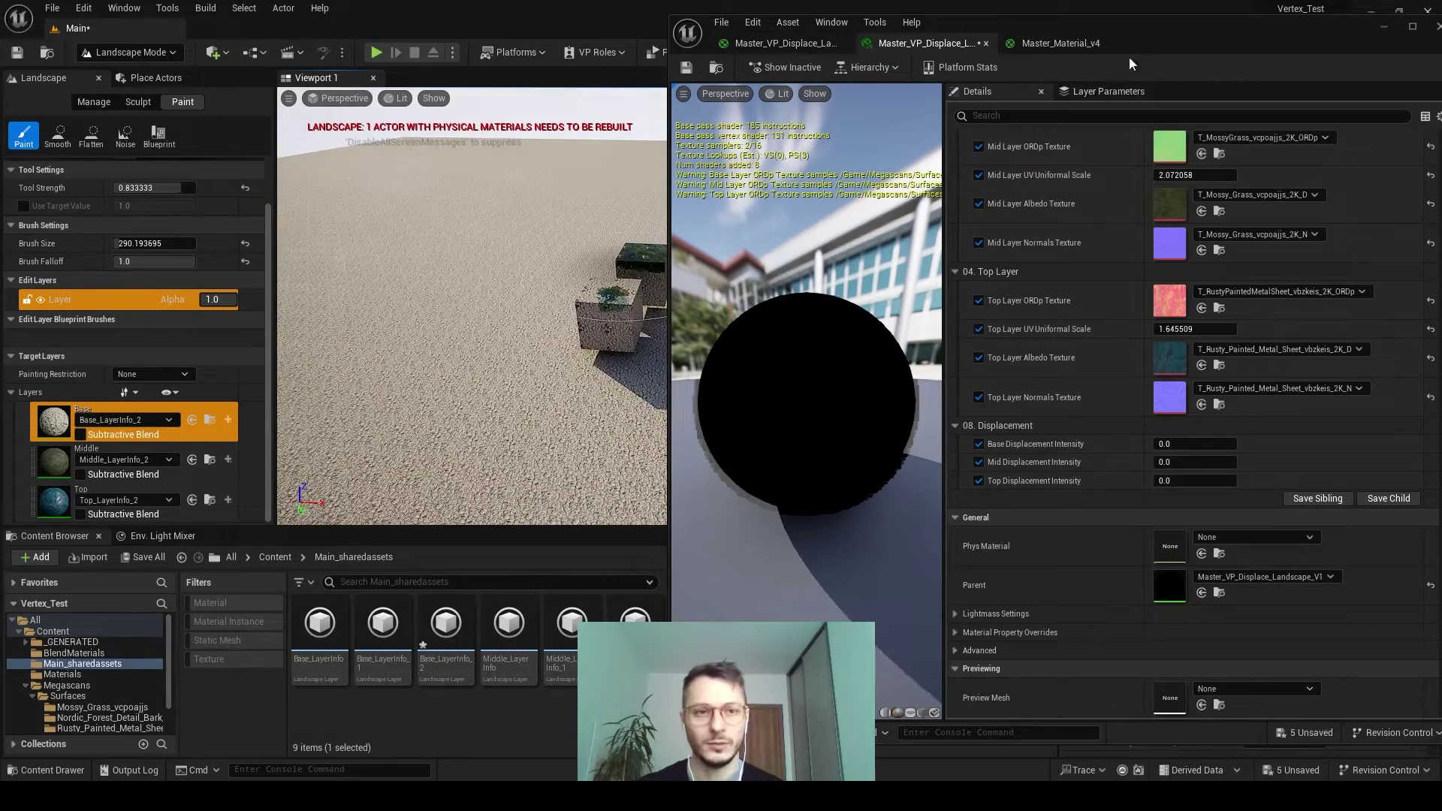
{"action": "left_click_drag", "start_coordinate": [1130, 59], "coordinate": [1247, 56]}
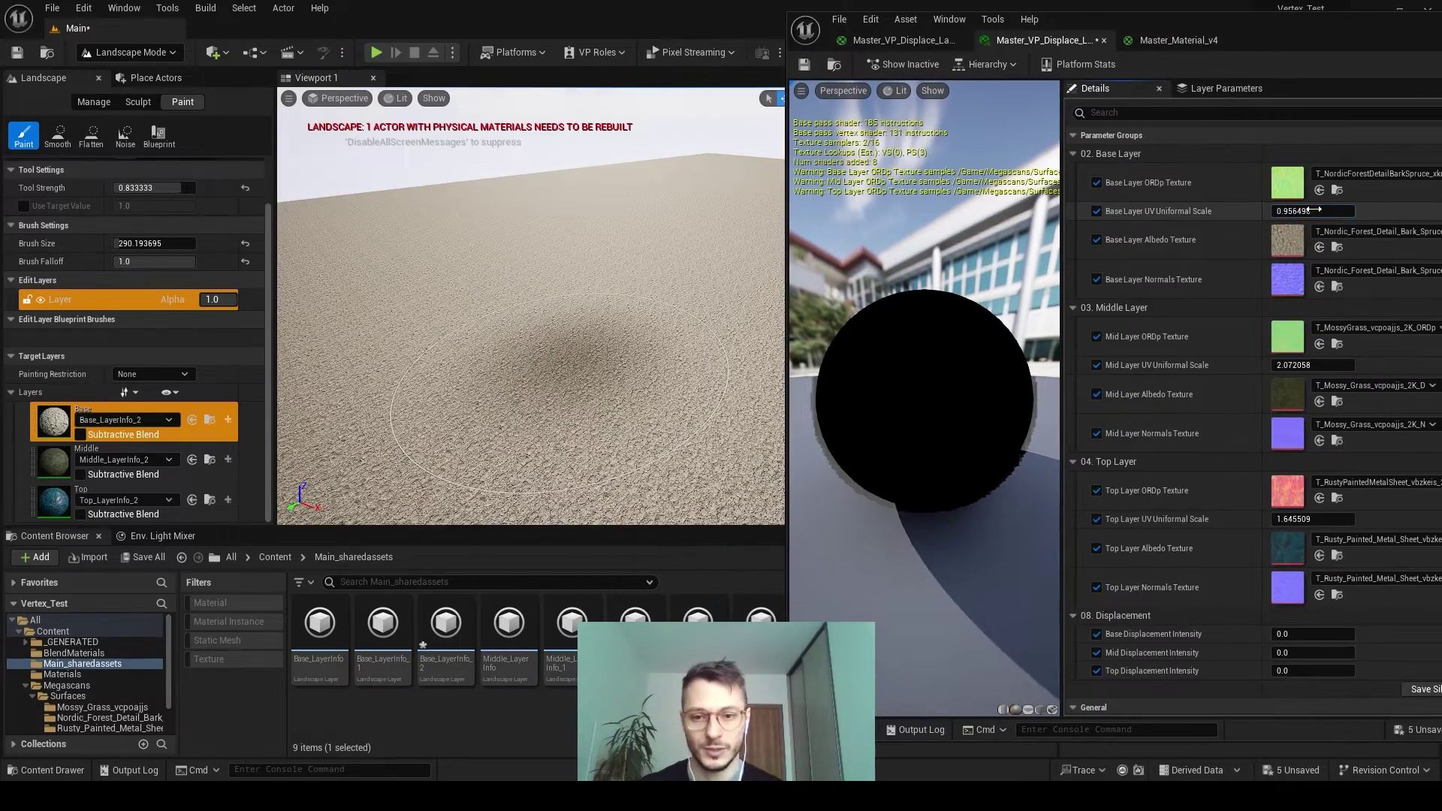
{"action": "left_click_drag", "start_coordinate": [1316, 211], "coordinate": [1309, 213]}
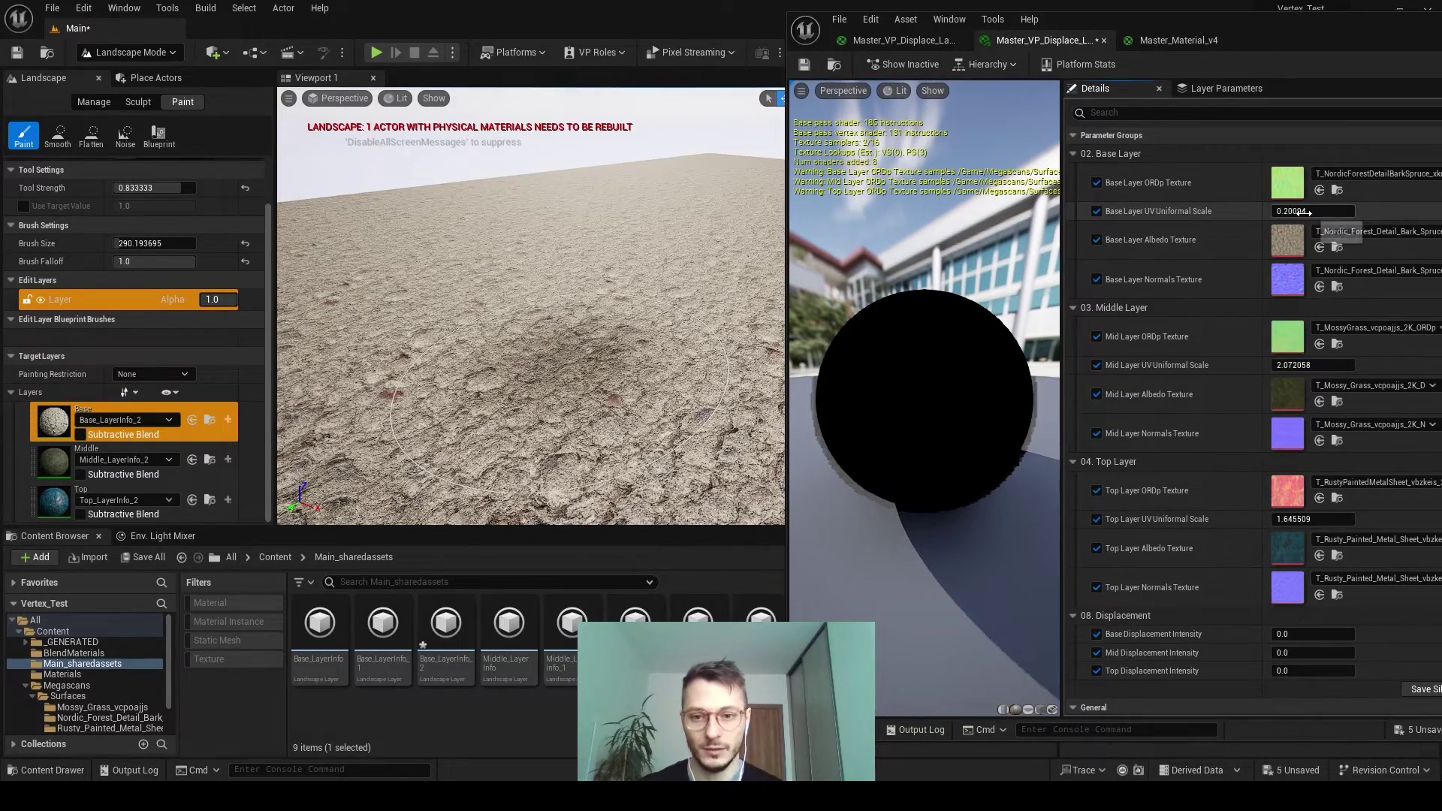
{"action": "right_click_drag", "start_coordinate": [535, 471], "coordinate": [511, 391]}
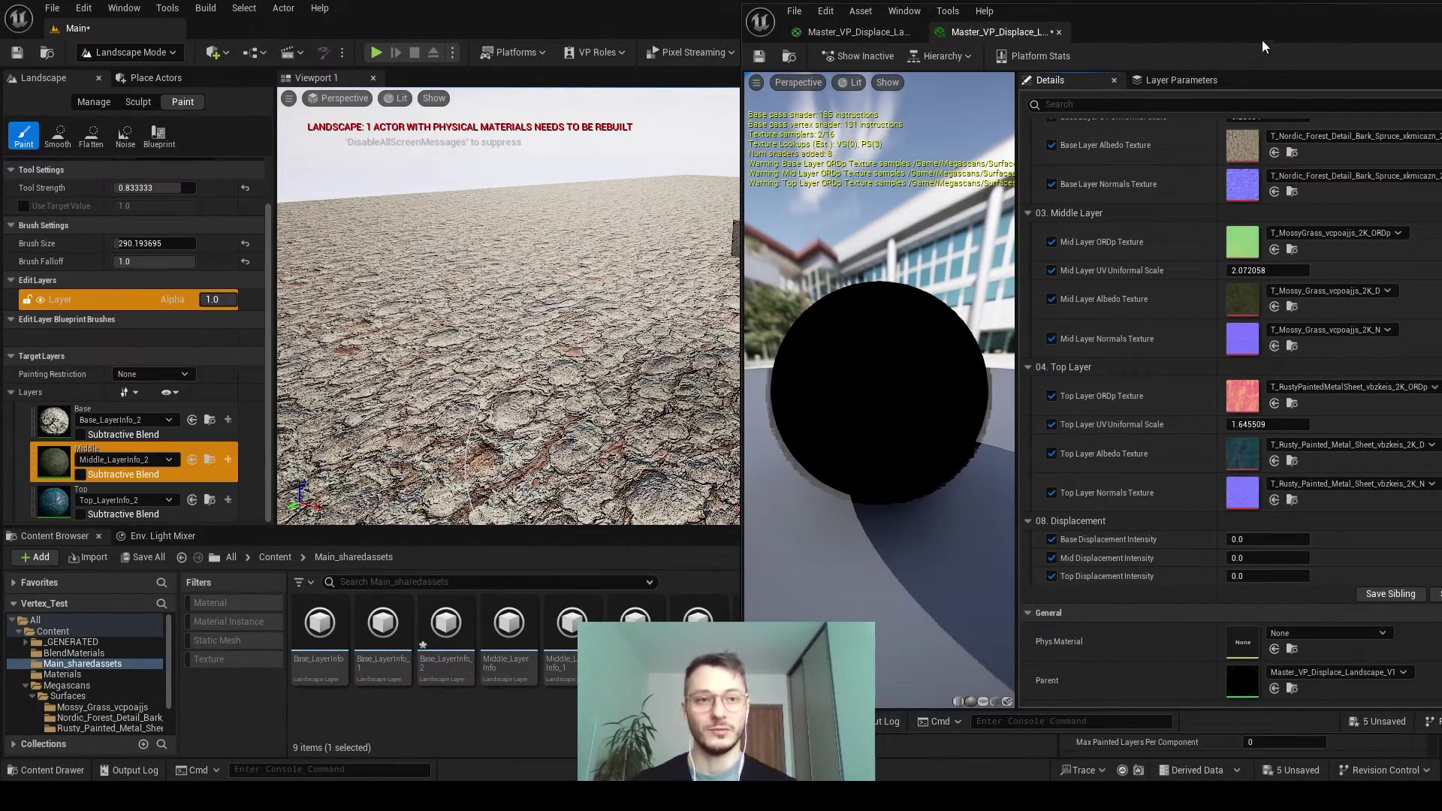
Switch to Selection mode, enable Nanite on the landscape and build its Nanite data
{"action": "left_click", "coordinate": [137, 53]}
{"action": "left_click", "coordinate": [116, 70]}
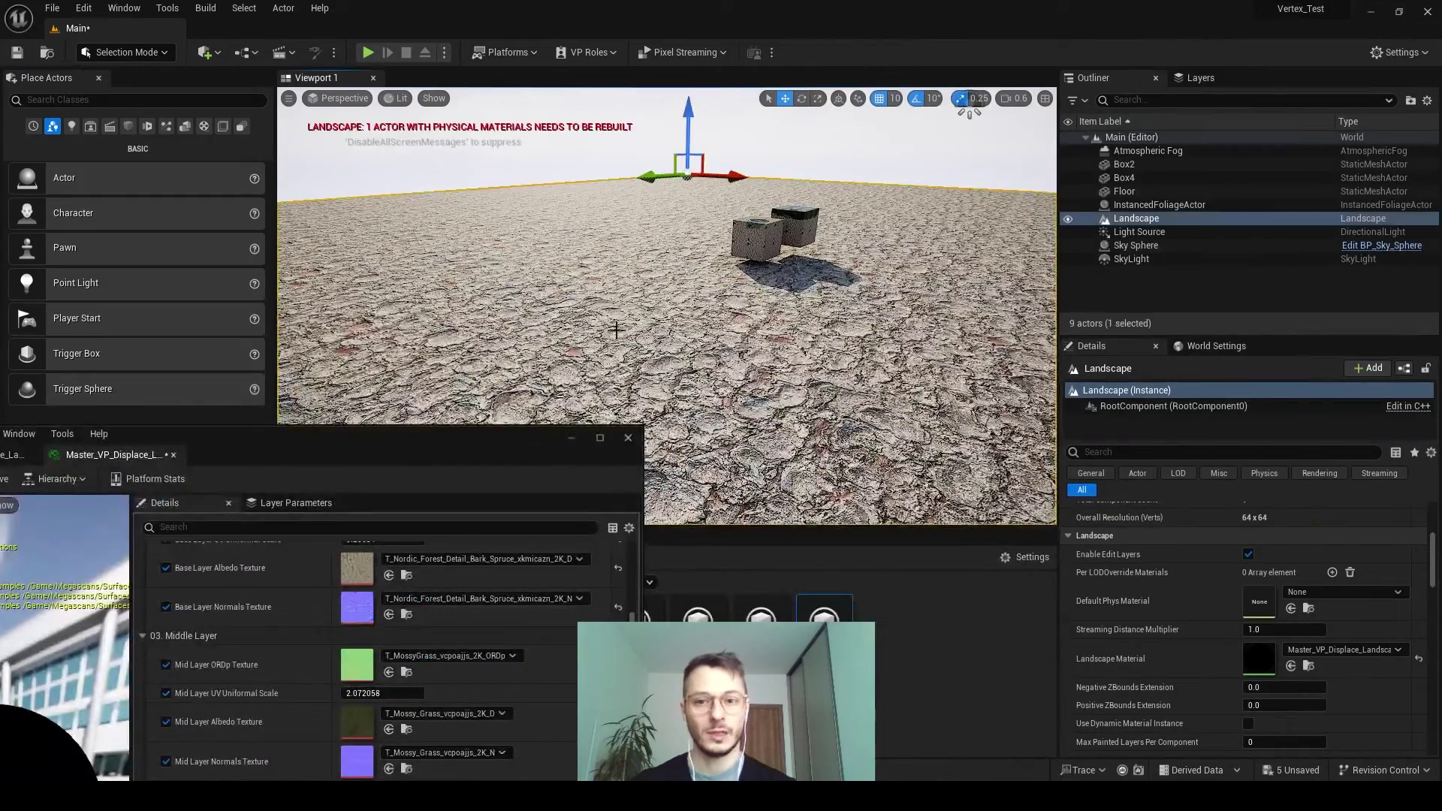
{"action": "right_click_drag", "start_coordinate": [616, 331], "coordinate": [571, 353]}
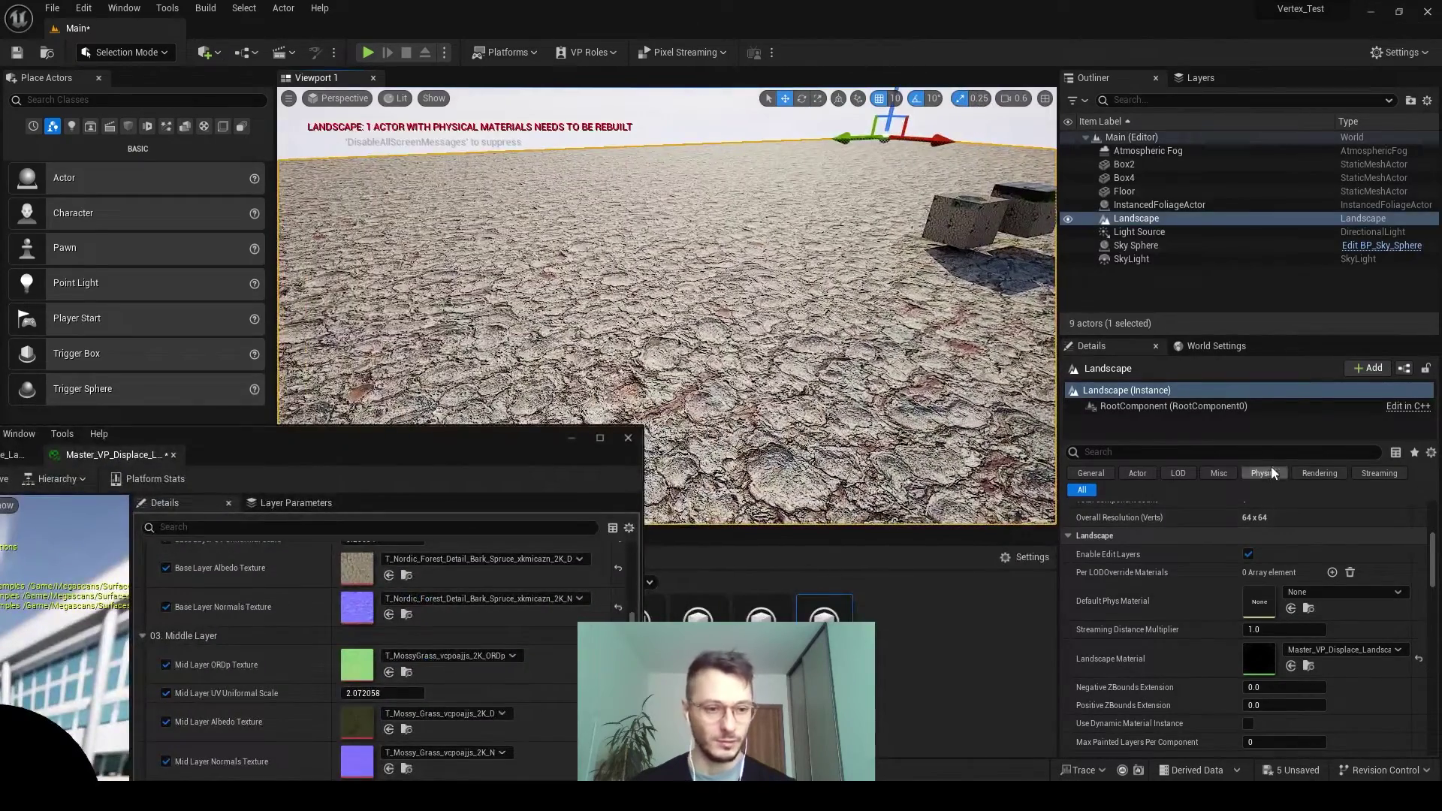
{"action": "type", "text": "te"}
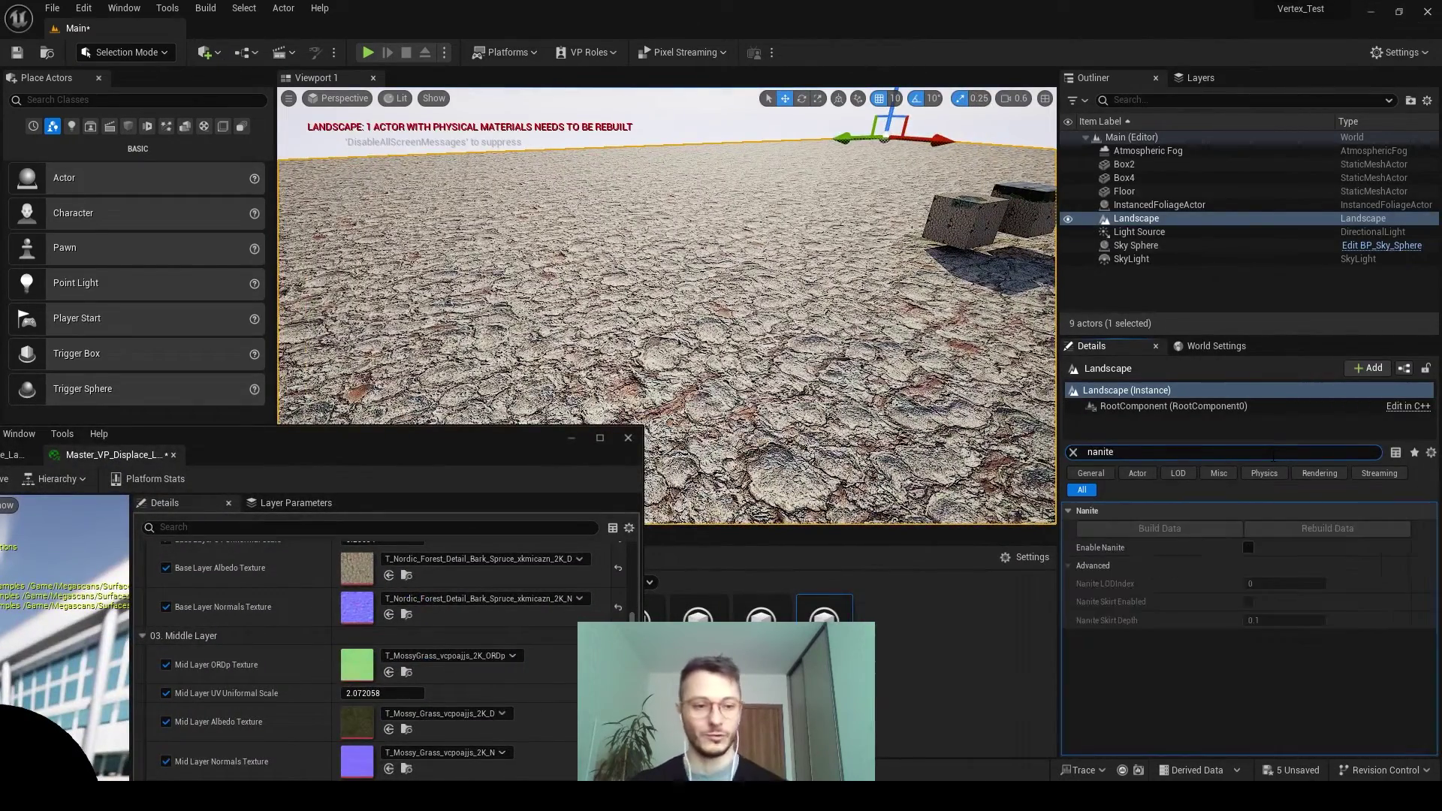
{"action": "left_click", "coordinate": [1248, 548]}
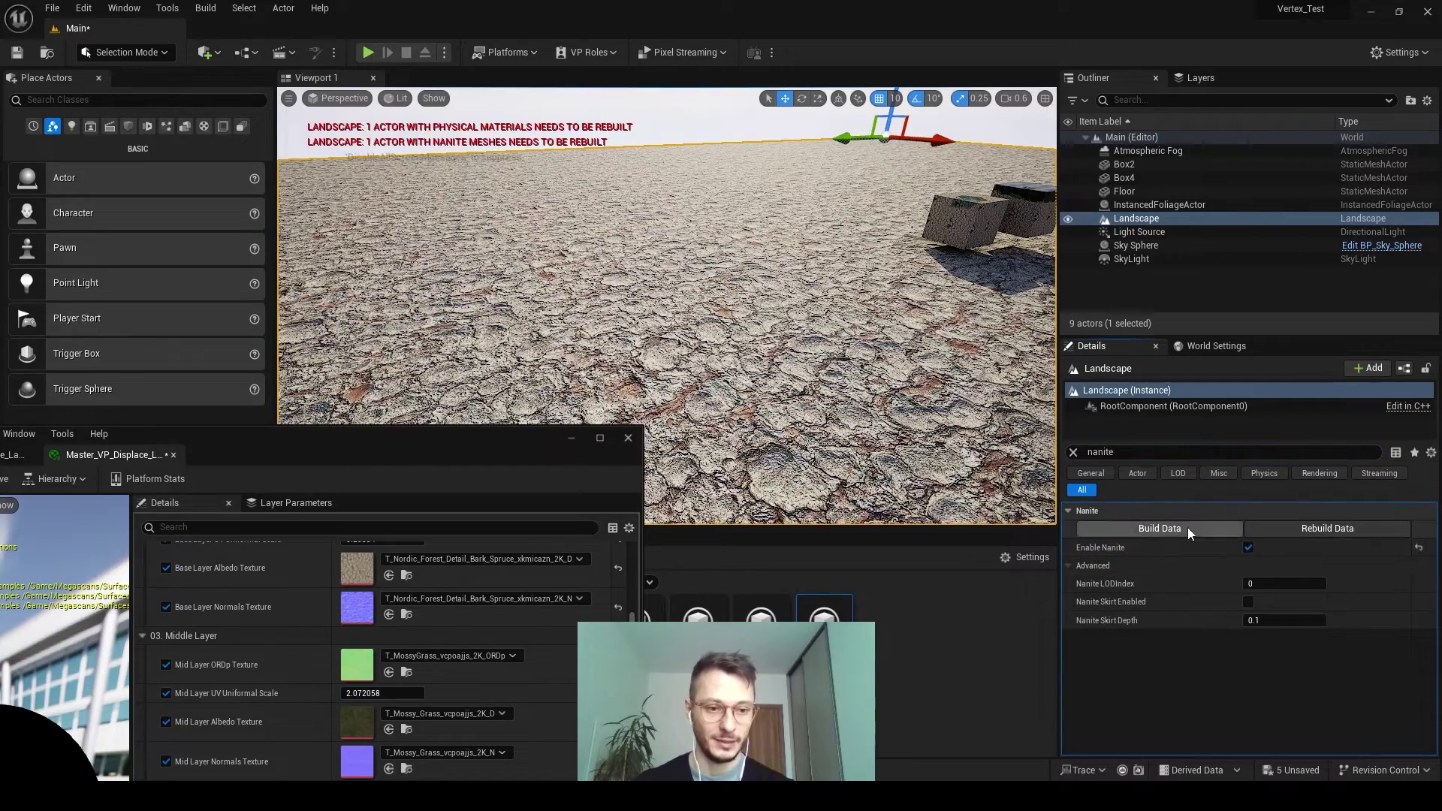
{"action": "left_click", "coordinate": [1191, 528]}
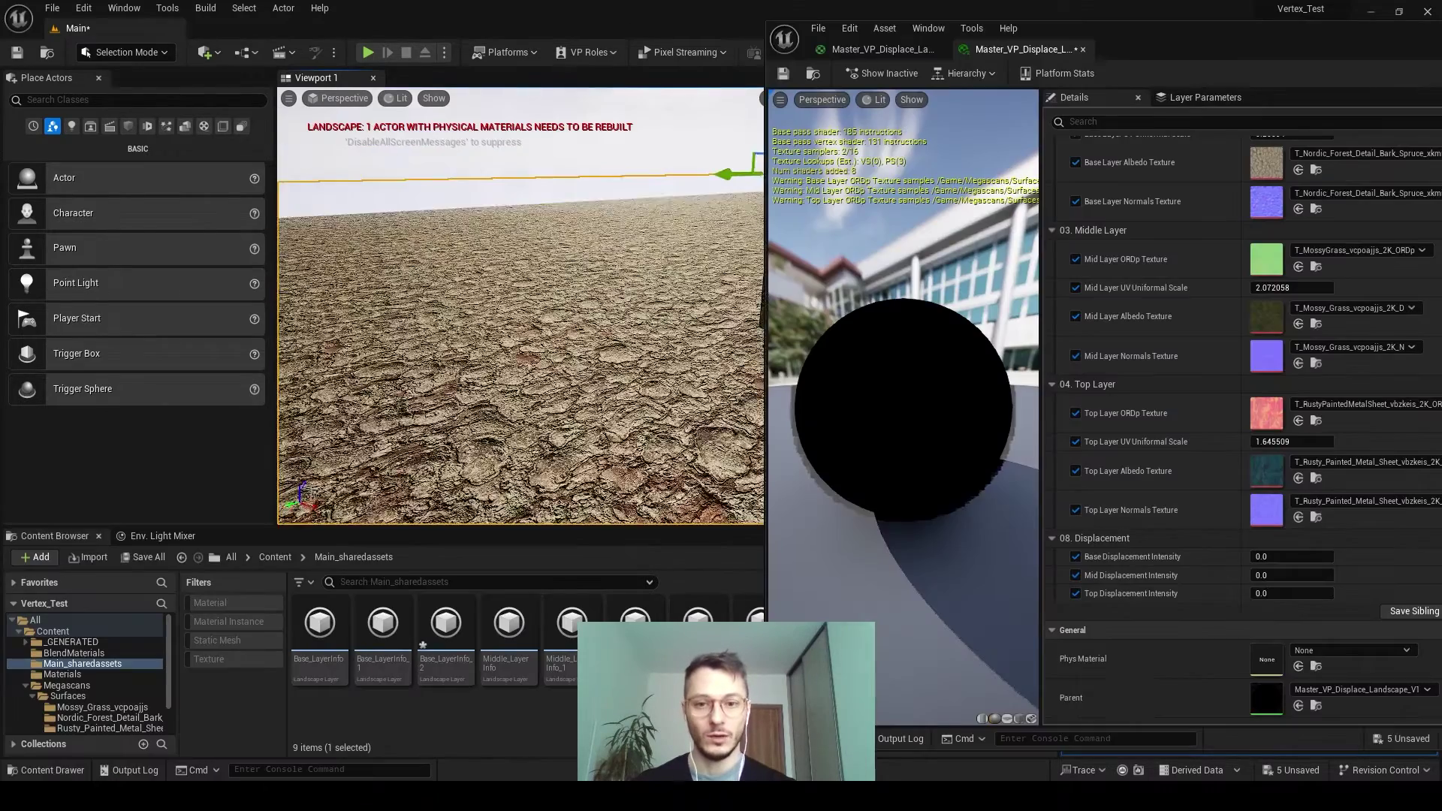
Raise the Base Displacement Intensity in the material instance to 0.1, 0.2 and finally 0.3
{"action": "mouse_move", "coordinate": [518, 308]}
{"action": "right_mouse_down"}
{"action": "mouse_move", "coordinate": [579, 309]}
{"action": "mouse_move", "coordinate": [469, 304]}
{"action": "mouse_move", "coordinate": [579, 315]}
{"action": "mouse_move", "coordinate": [477, 293]}
{"action": "mouse_move", "coordinate": [497, 314]}
{"action": "right_mouse_up"}
{"action": "left_click", "coordinate": [1289, 556]}
{"action": "type", "text": "0.1"}
{"action": "key", "text": "Return"}
{"action": "left_click", "coordinate": [1291, 555]}
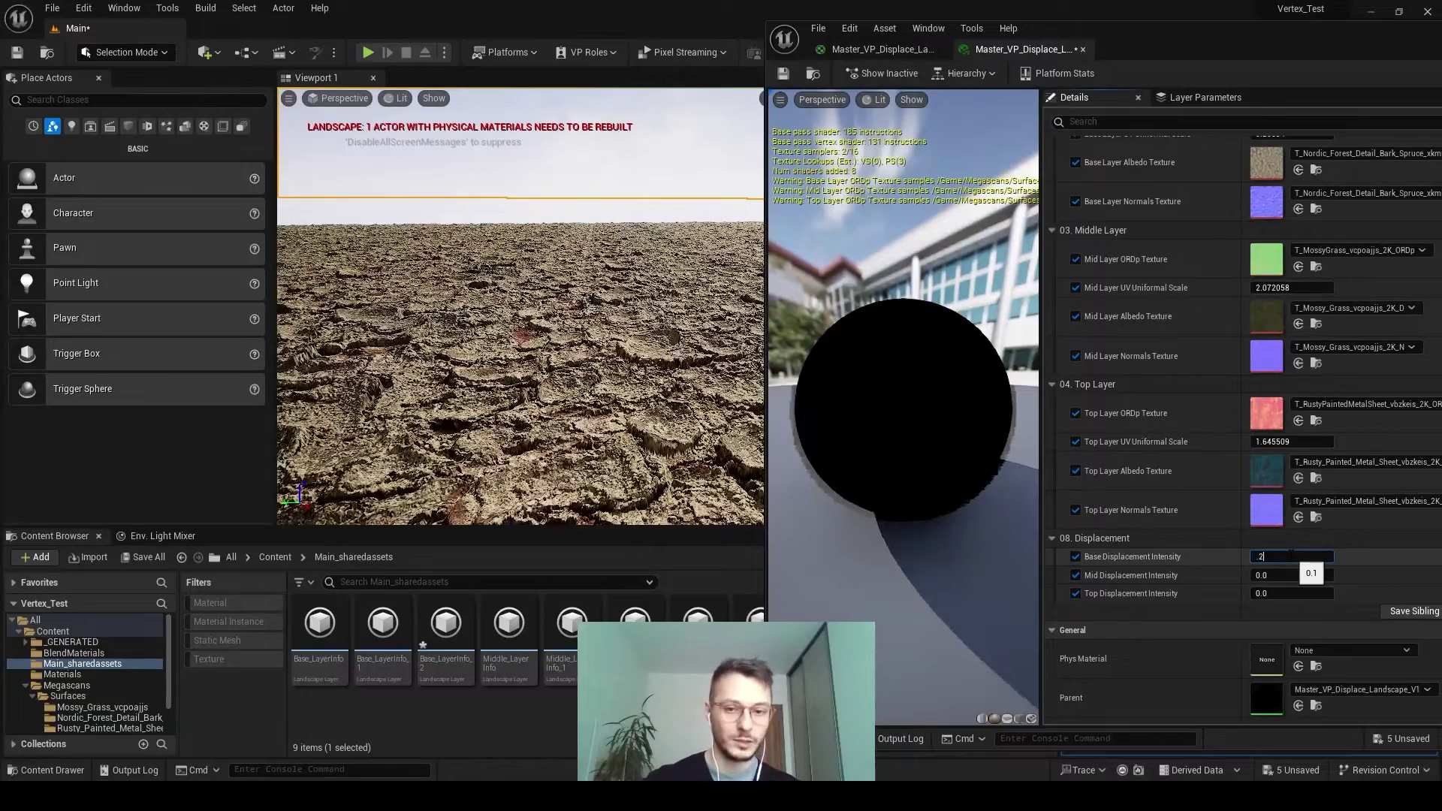
{"action": "key", "text": "Return"}
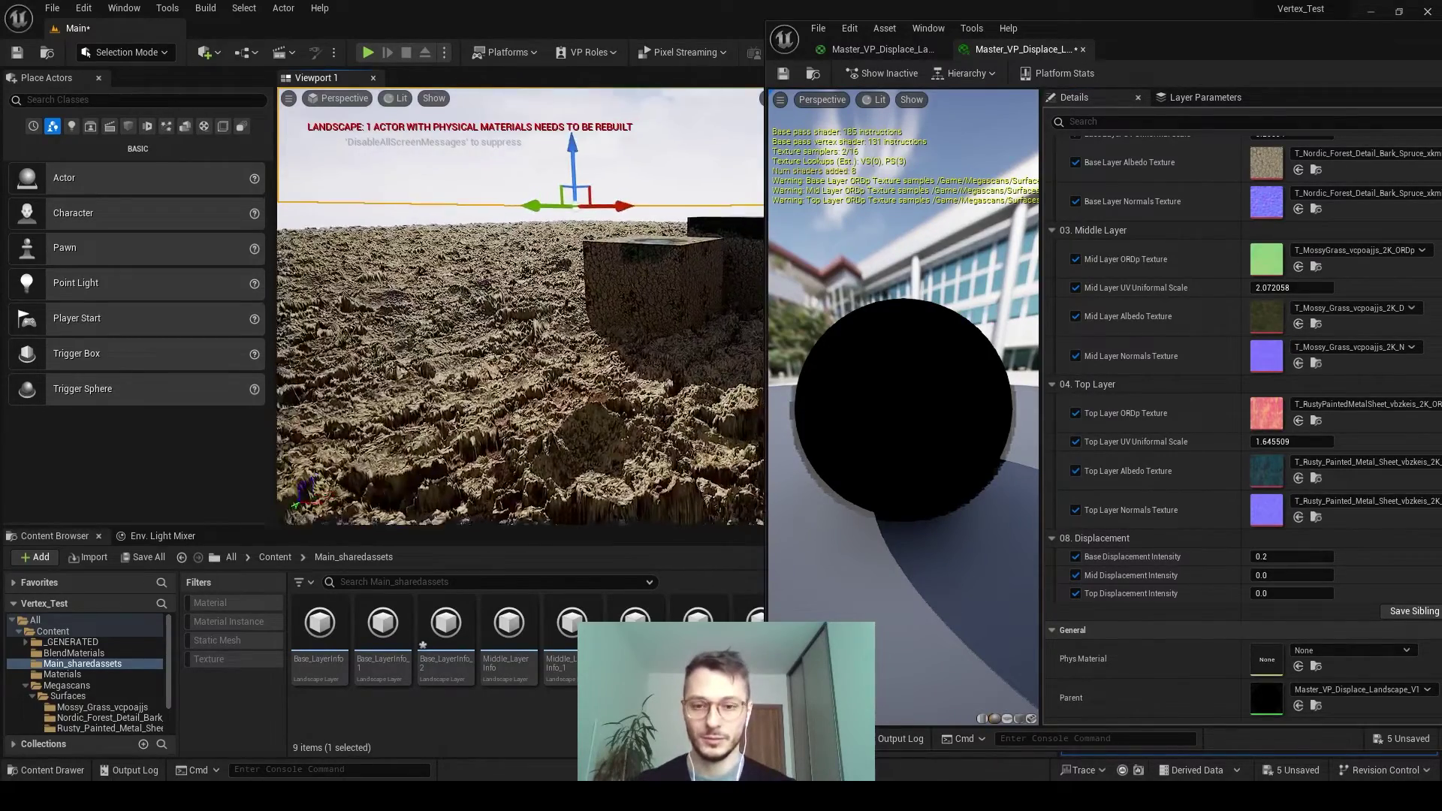
{"action": "left_click", "coordinate": [1290, 553]}
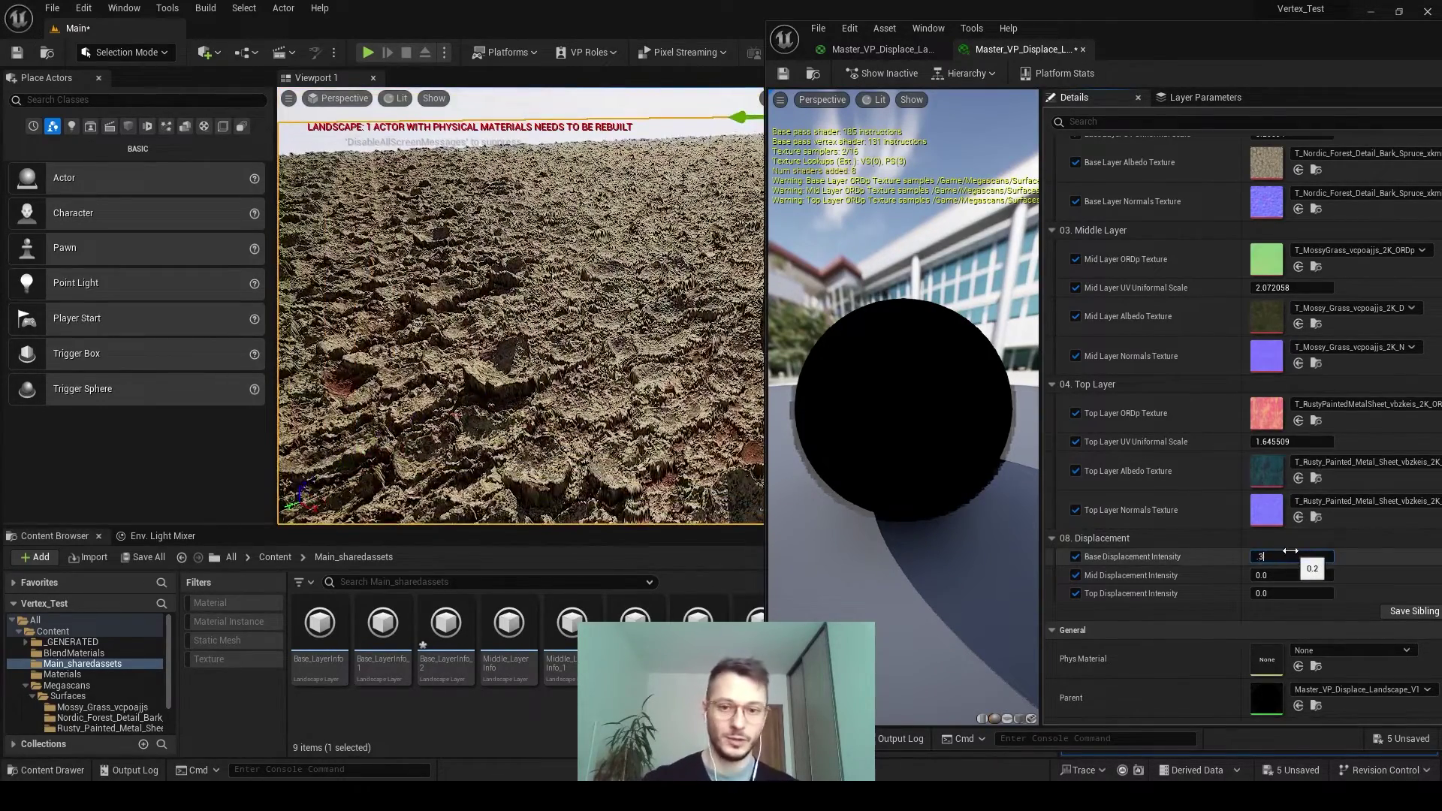
{"action": "type", "text": ".3"}
{"action": "key", "text": "Return"}
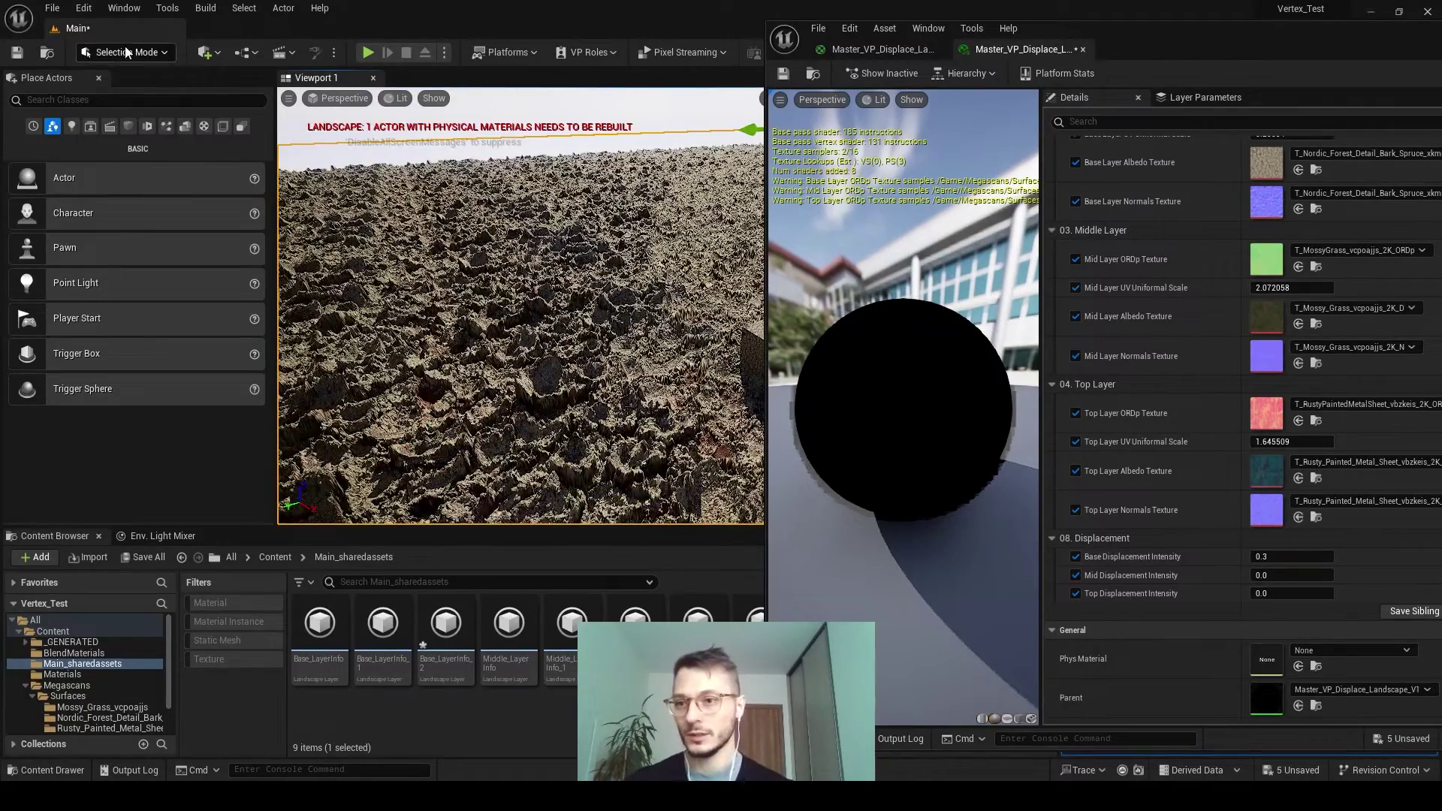
Return to Landscape mode and paint a patch of the Middle layer over the displaced base surface
{"action": "left_click", "coordinate": [127, 51]}
{"action": "left_click", "coordinate": [112, 80]}
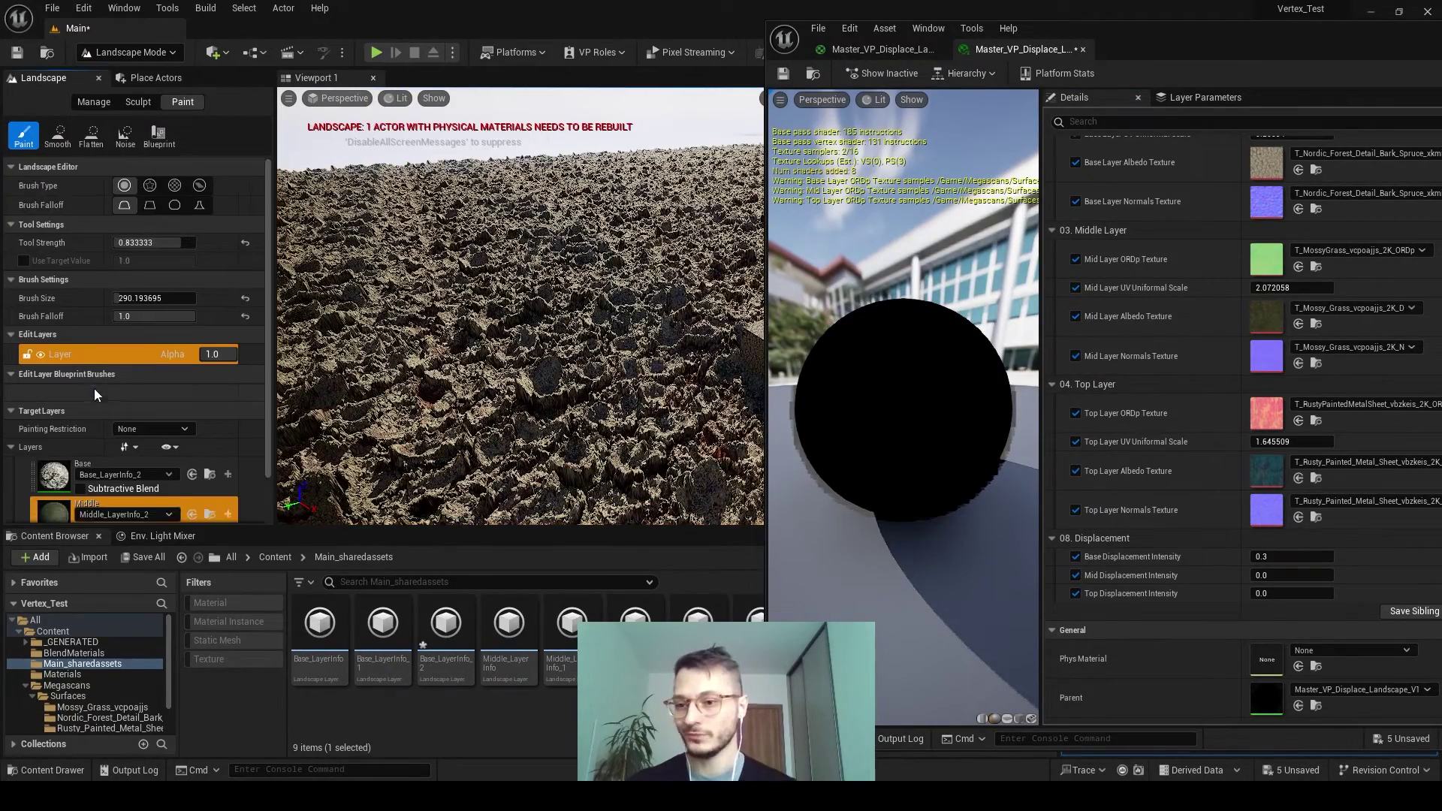
{"action": "scroll", "coordinate": [94, 393], "scroll_direction": "down", "scroll_amount": 2}
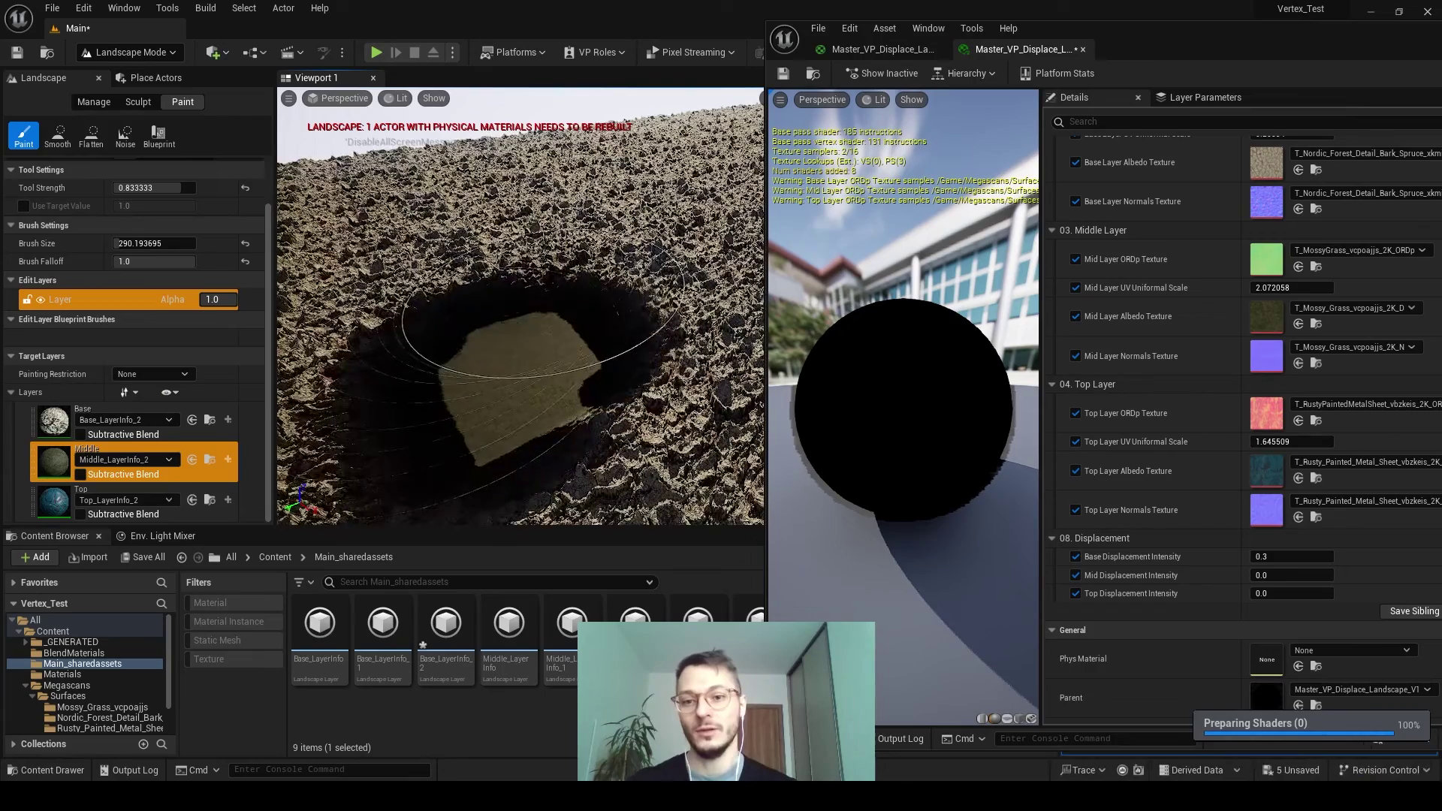
{"action": "mouse_move", "coordinate": [552, 390]}
{"action": "right_mouse_down"}
{"action": "mouse_move", "coordinate": [504, 420]}
{"action": "mouse_move", "coordinate": [544, 361]}
{"action": "right_mouse_up"}
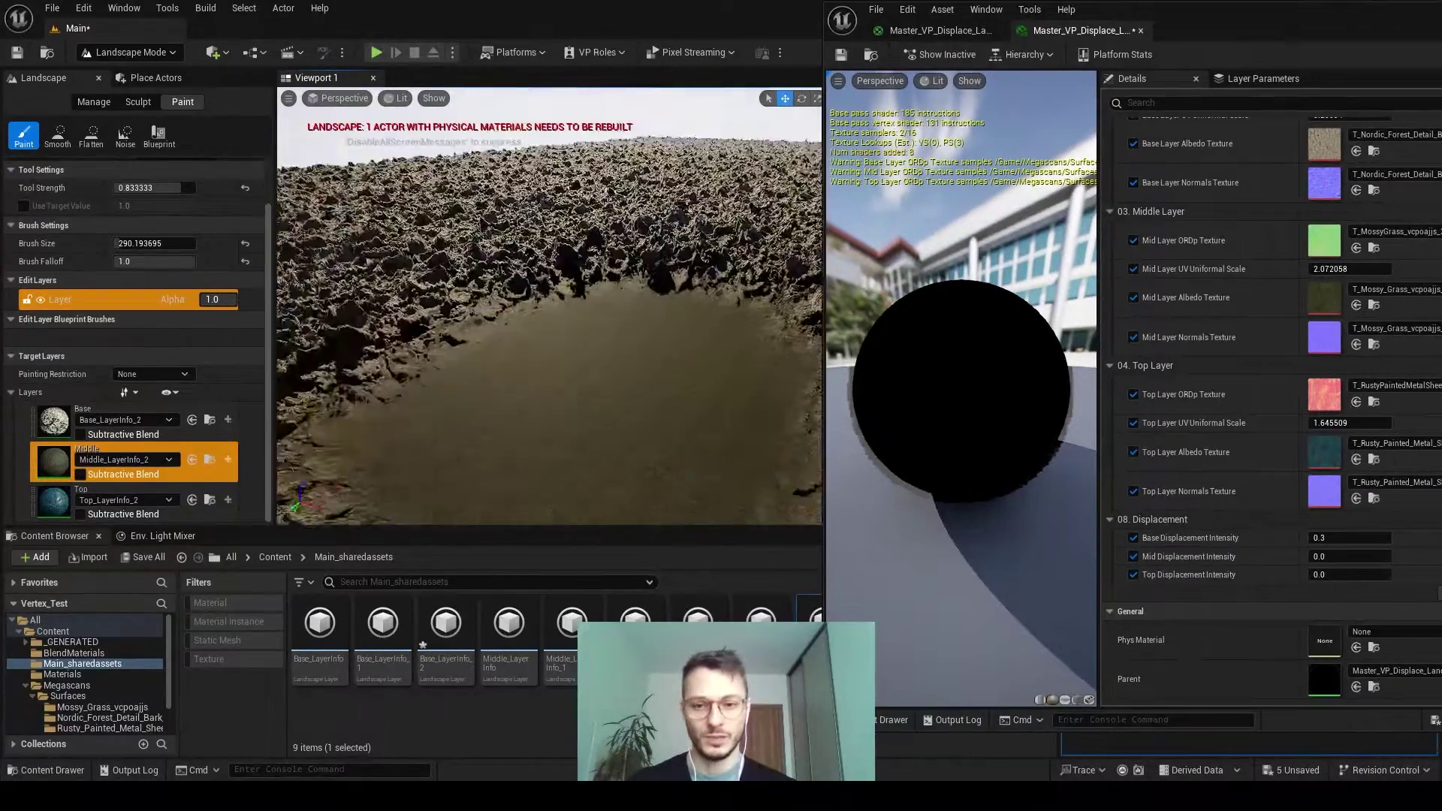
{"action": "right_click_drag", "start_coordinate": [545, 361], "coordinate": [526, 398]}
Paint the Top layer beside the Middle layer patch and extend the Middle layer next to it
{"action": "left_click", "coordinate": [87, 498]}
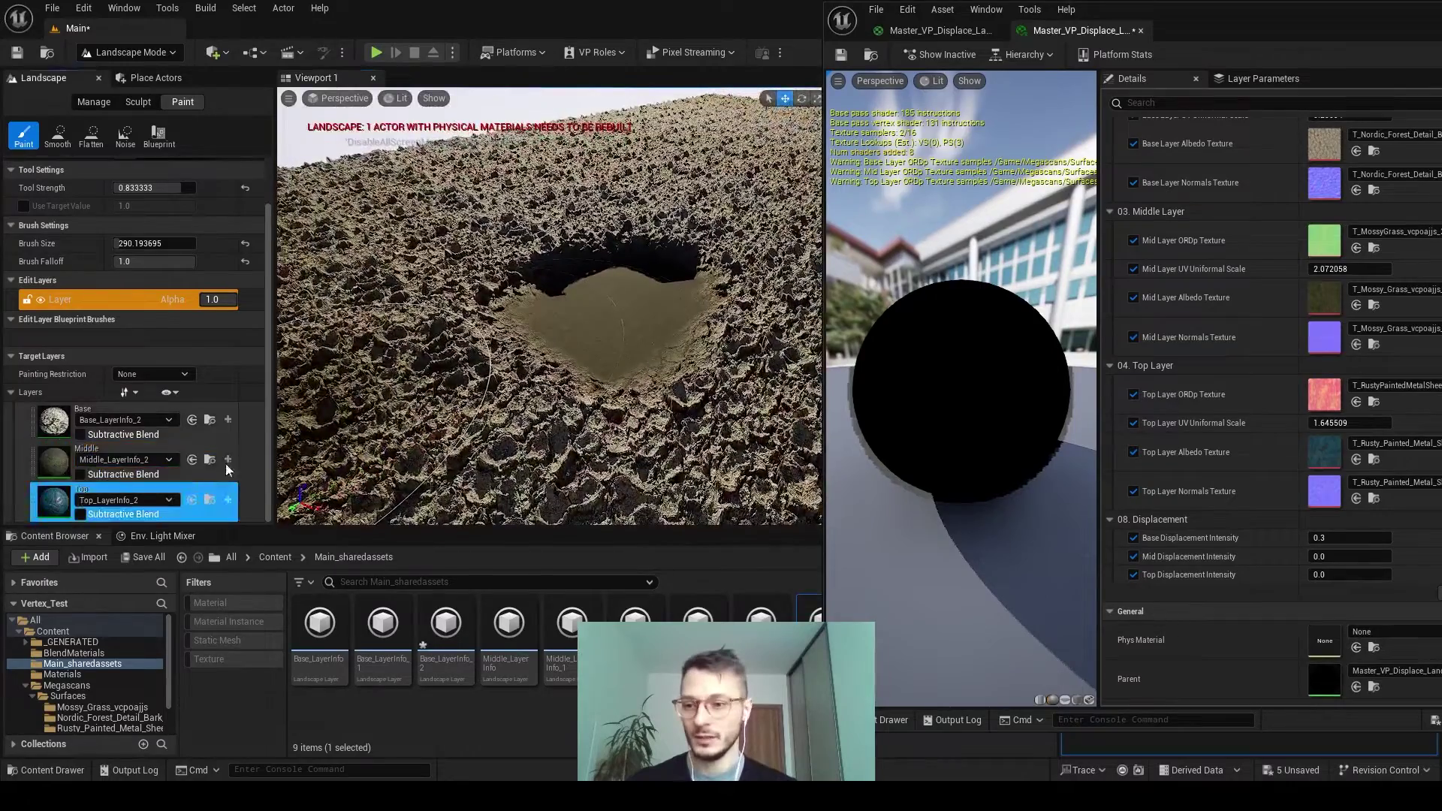
{"action": "mouse_move", "coordinate": [466, 361]}
{"action": "right_mouse_down"}
{"action": "mouse_move", "coordinate": [435, 372]}
{"action": "mouse_move", "coordinate": [488, 331]}
{"action": "mouse_move", "coordinate": [462, 360]}
{"action": "right_mouse_up"}
{"action": "left_click", "coordinate": [125, 449]}
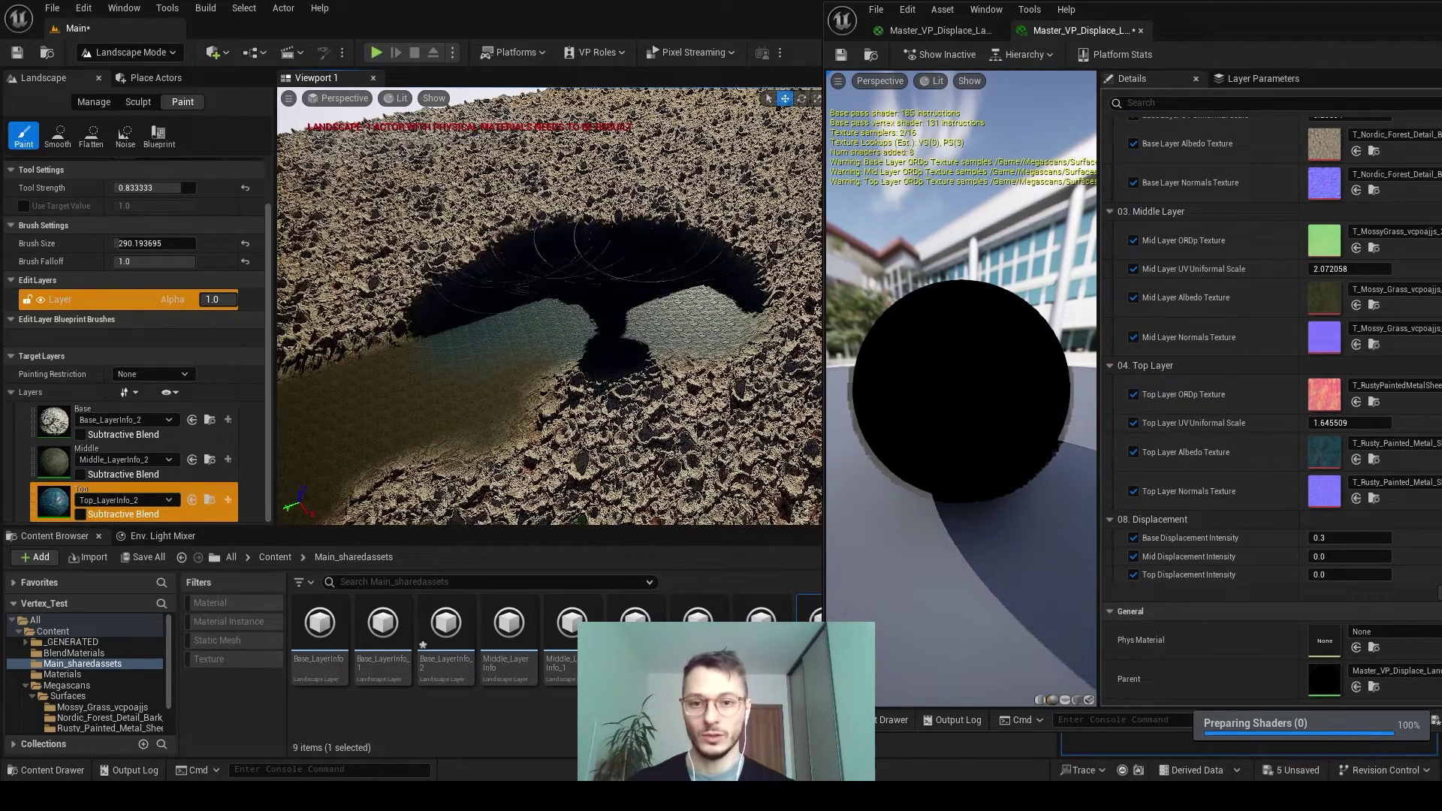
{"action": "mouse_move", "coordinate": [550, 306]}
{"action": "right_mouse_down"}
{"action": "mouse_move", "coordinate": [593, 289]}
{"action": "mouse_move", "coordinate": [616, 308]}
{"action": "mouse_move", "coordinate": [635, 271]}
{"action": "mouse_move", "coordinate": [552, 281]}
{"action": "right_mouse_up"}
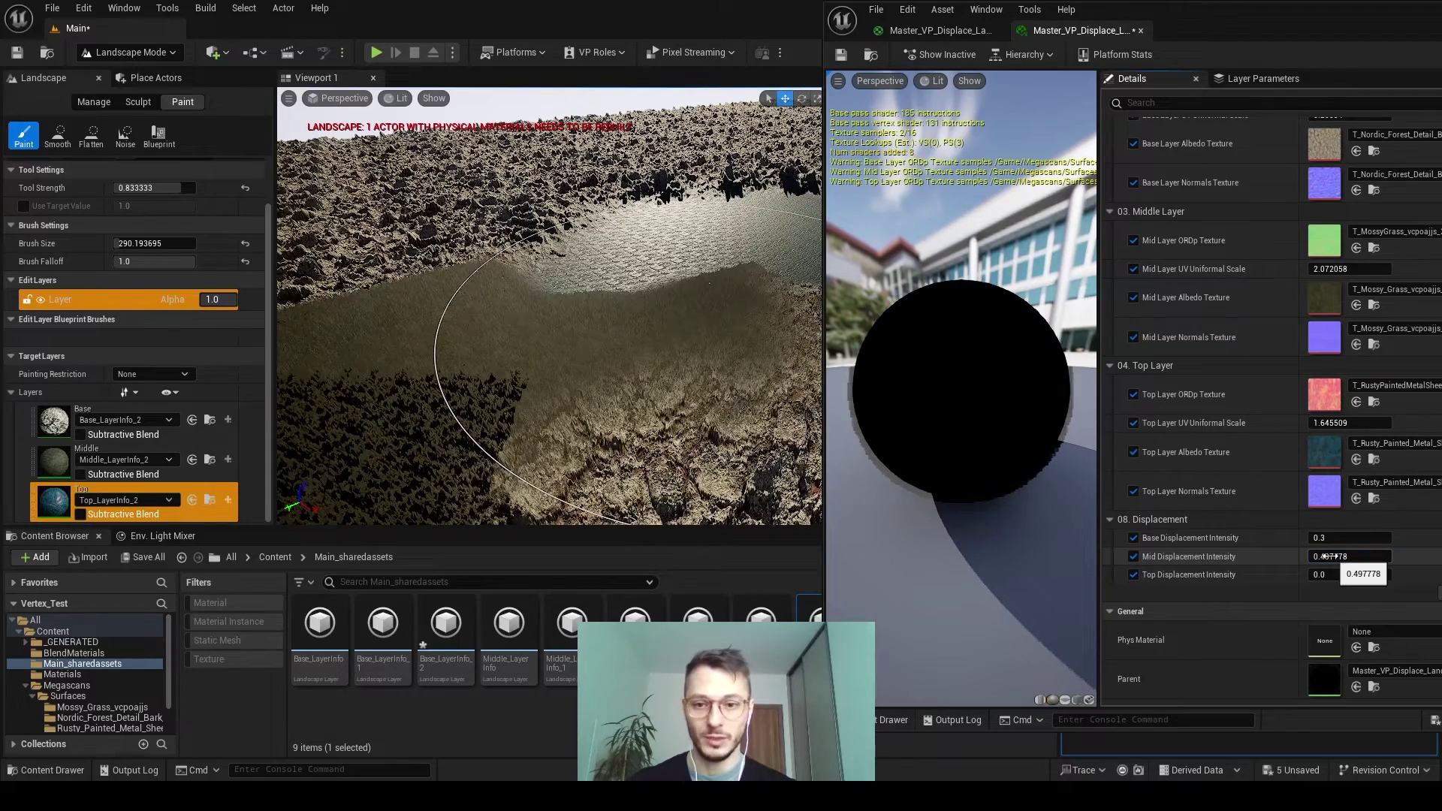
Set the Mid Displacement Intensity to 0.1 and the Mid Layer UV Uniform Scale to -0.042603
{"action": "left_click_drag", "start_coordinate": [1322, 556], "coordinate": [1367, 556]}
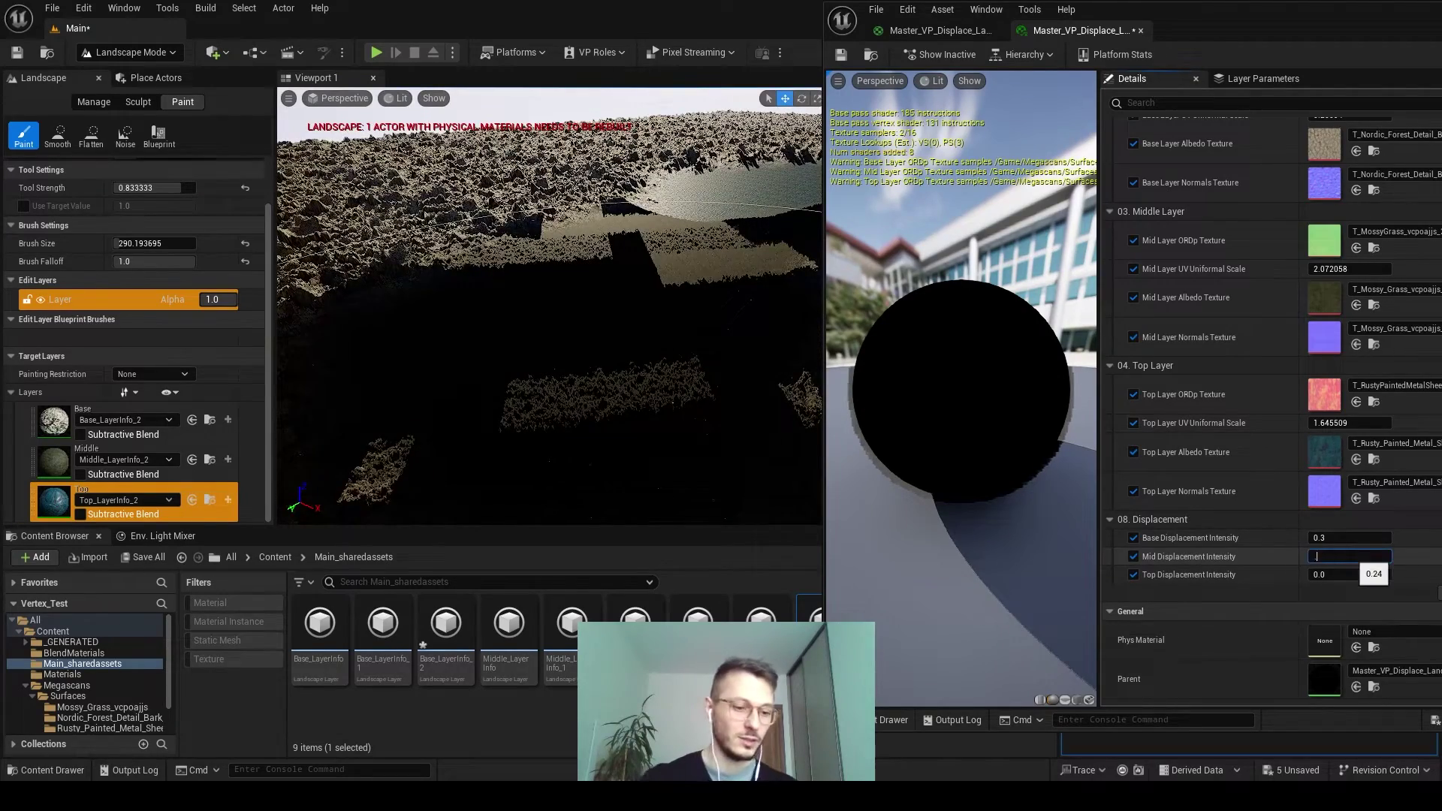
{"action": "key", "text": "w"}
{"action": "right_click_drag", "start_coordinate": [755, 445], "coordinate": [749, 451]}
{"action": "key", "text": "s"}
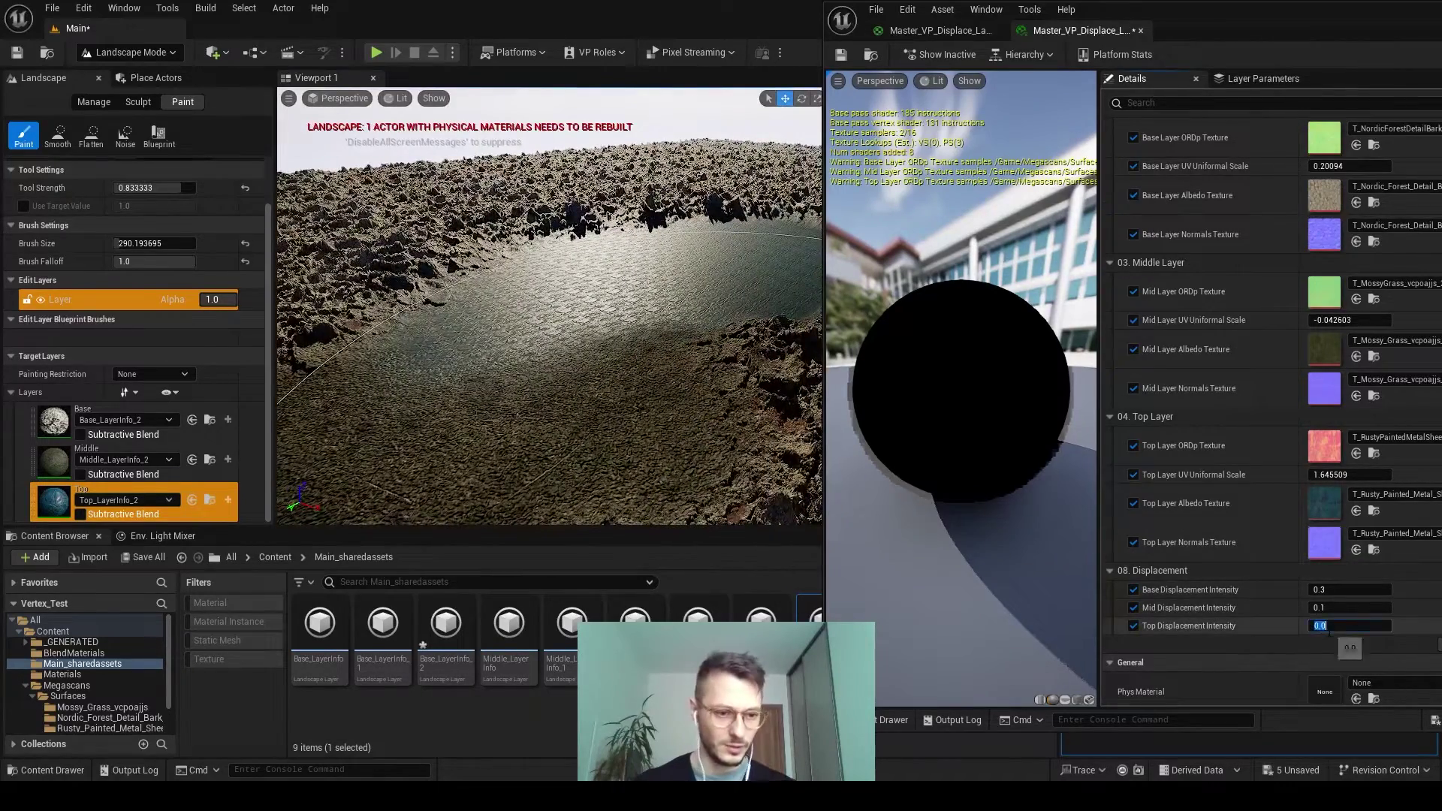
Set the Top Displacement Intensity to 0.1 and the Top Layer UV Uniform Scale to 0.401368
{"action": "type", "text": "0.1"}
{"action": "key", "text": "Return"}
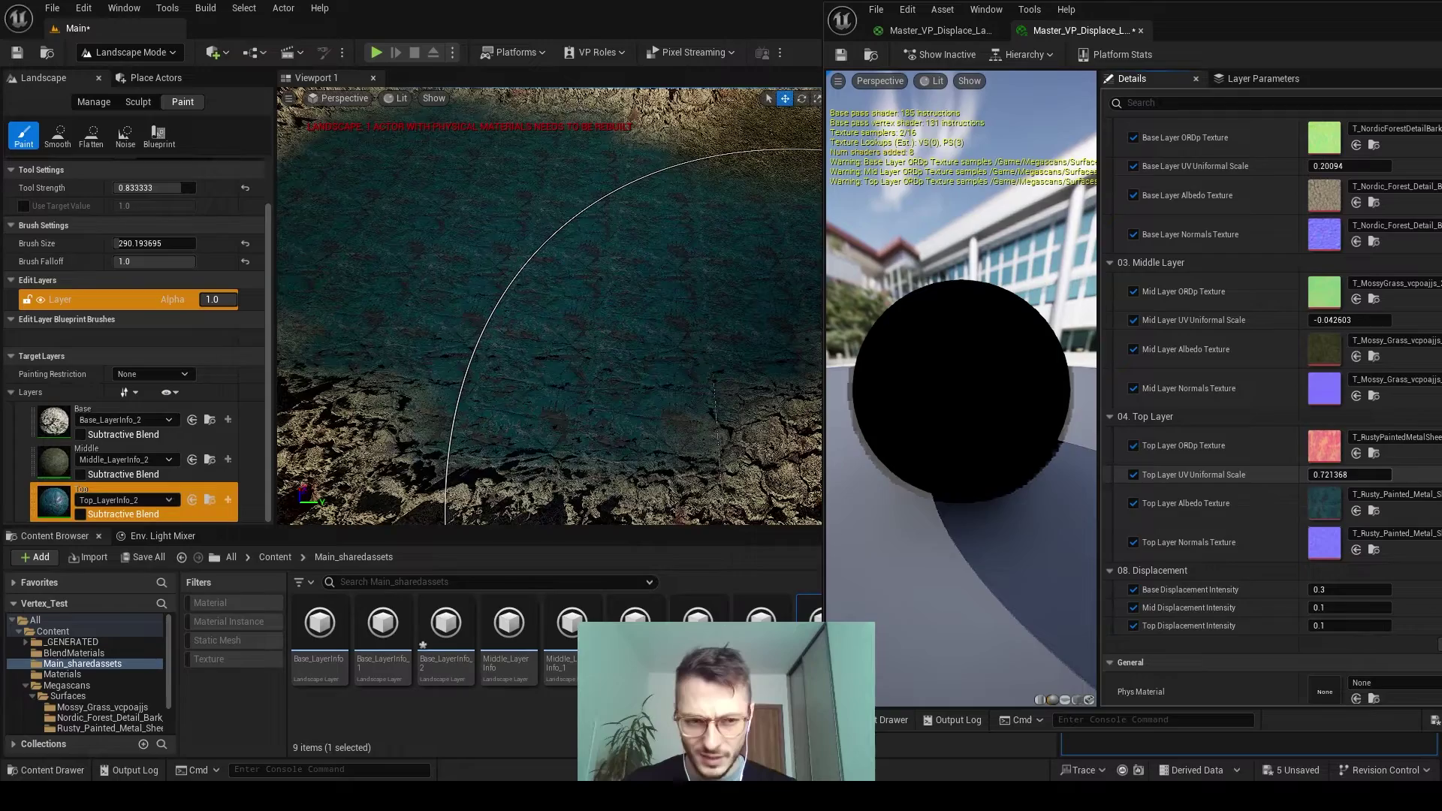
{"action": "right_click_drag", "start_coordinate": [721, 390], "coordinate": [646, 361]}
{"action": "key", "text": "w"}
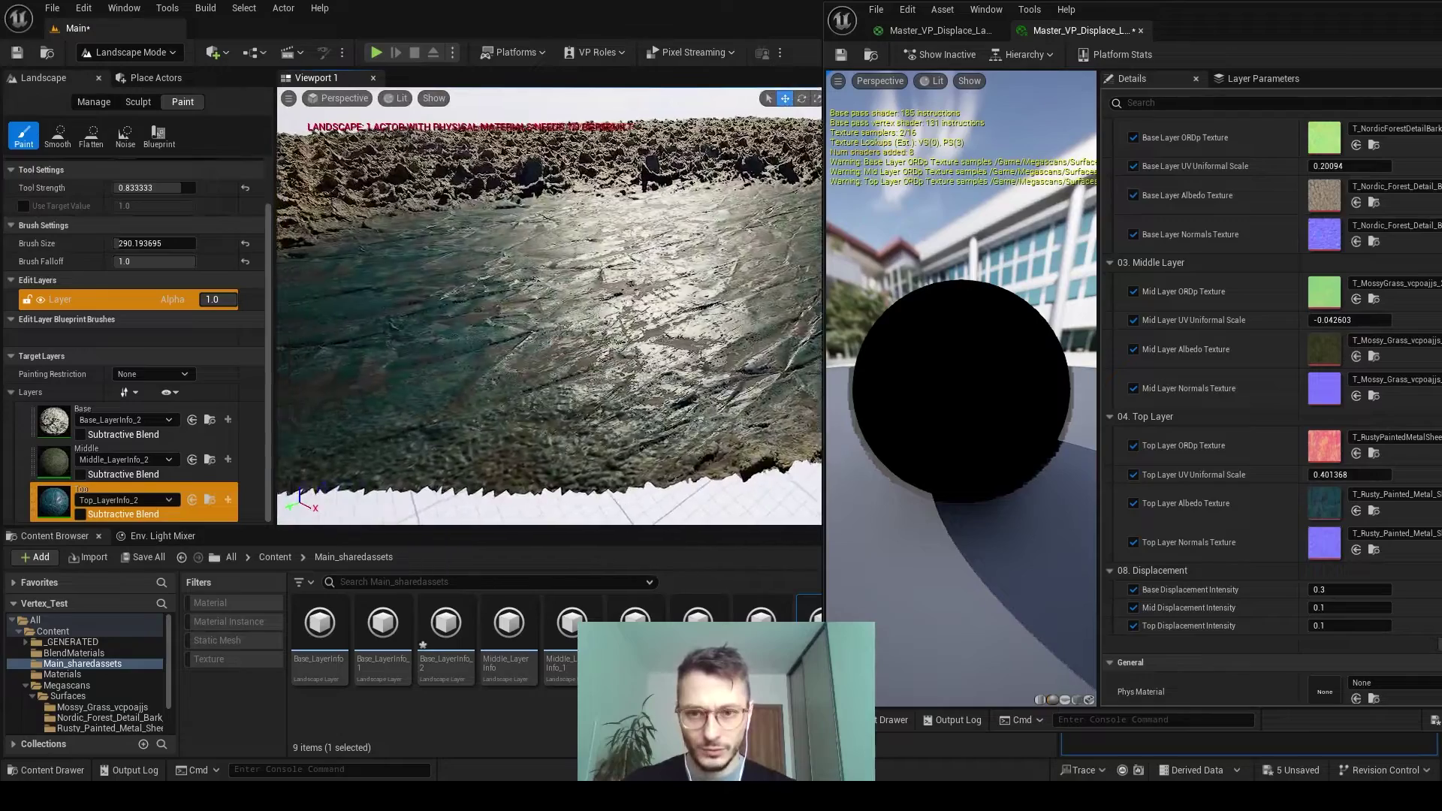
Set the Base Displacement Intensity to 0.2 and switch the landscape tools to sculpting
{"action": "right_click_drag", "start_coordinate": [646, 360], "coordinate": [563, 357]}
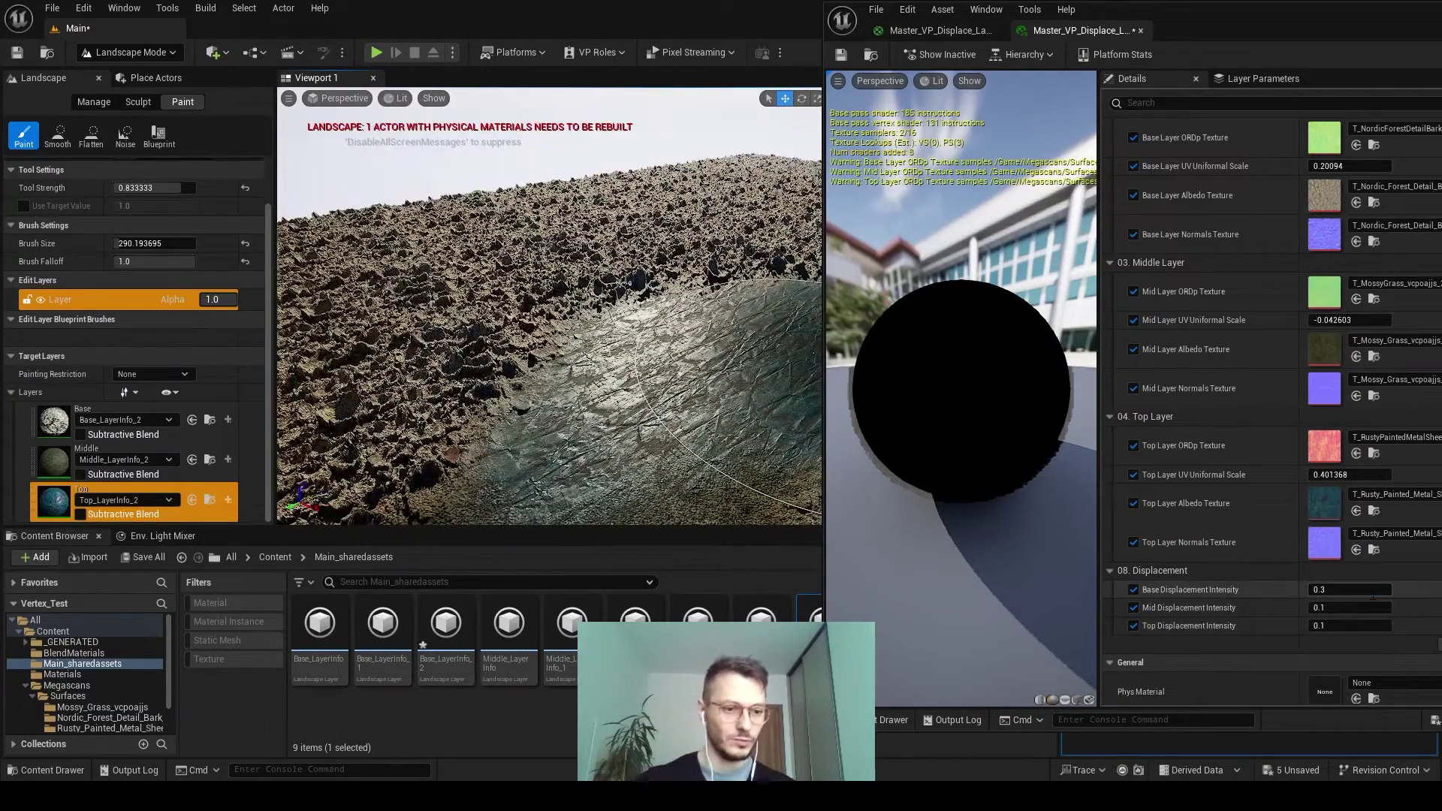
{"action": "key", "text": "Return"}
{"action": "left_click", "coordinate": [138, 101]}
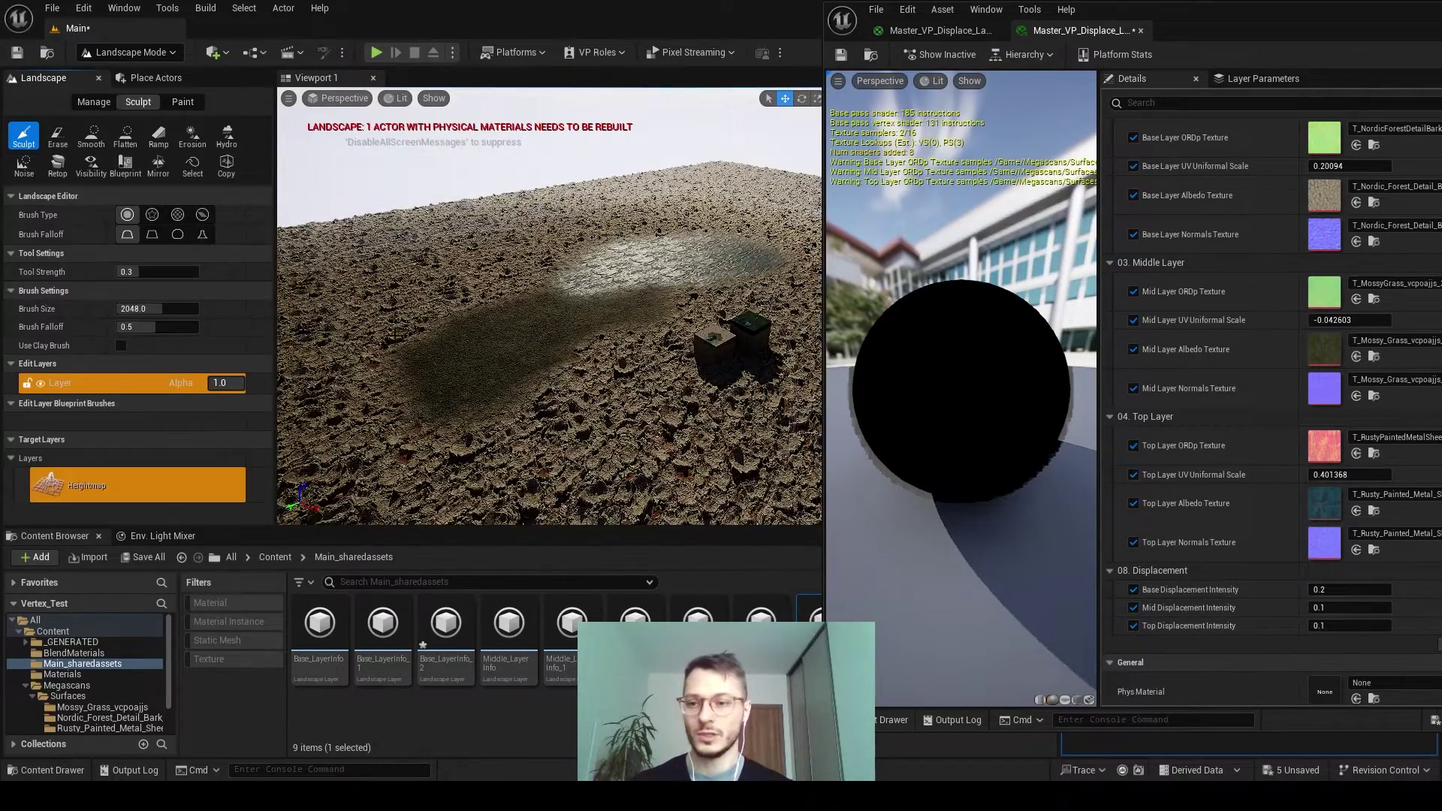
Set the sculpt brush size to 518.385071, raise mounds around the painted layer patches, and build the landscape's Nanite data
{"action": "left_click_drag", "start_coordinate": [159, 313], "coordinate": [149, 313]}
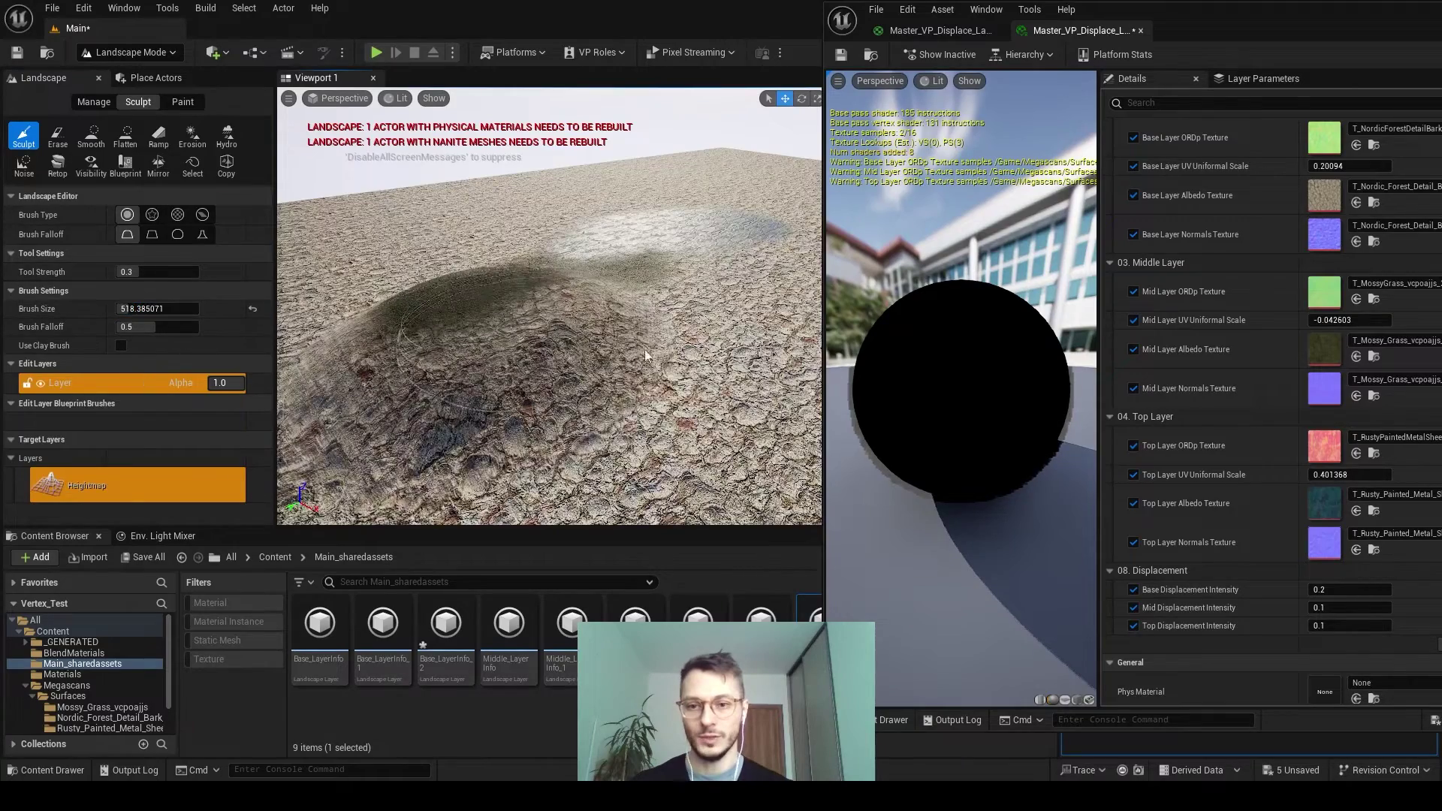
{"action": "right_click_drag", "start_coordinate": [556, 316], "coordinate": [567, 308]}
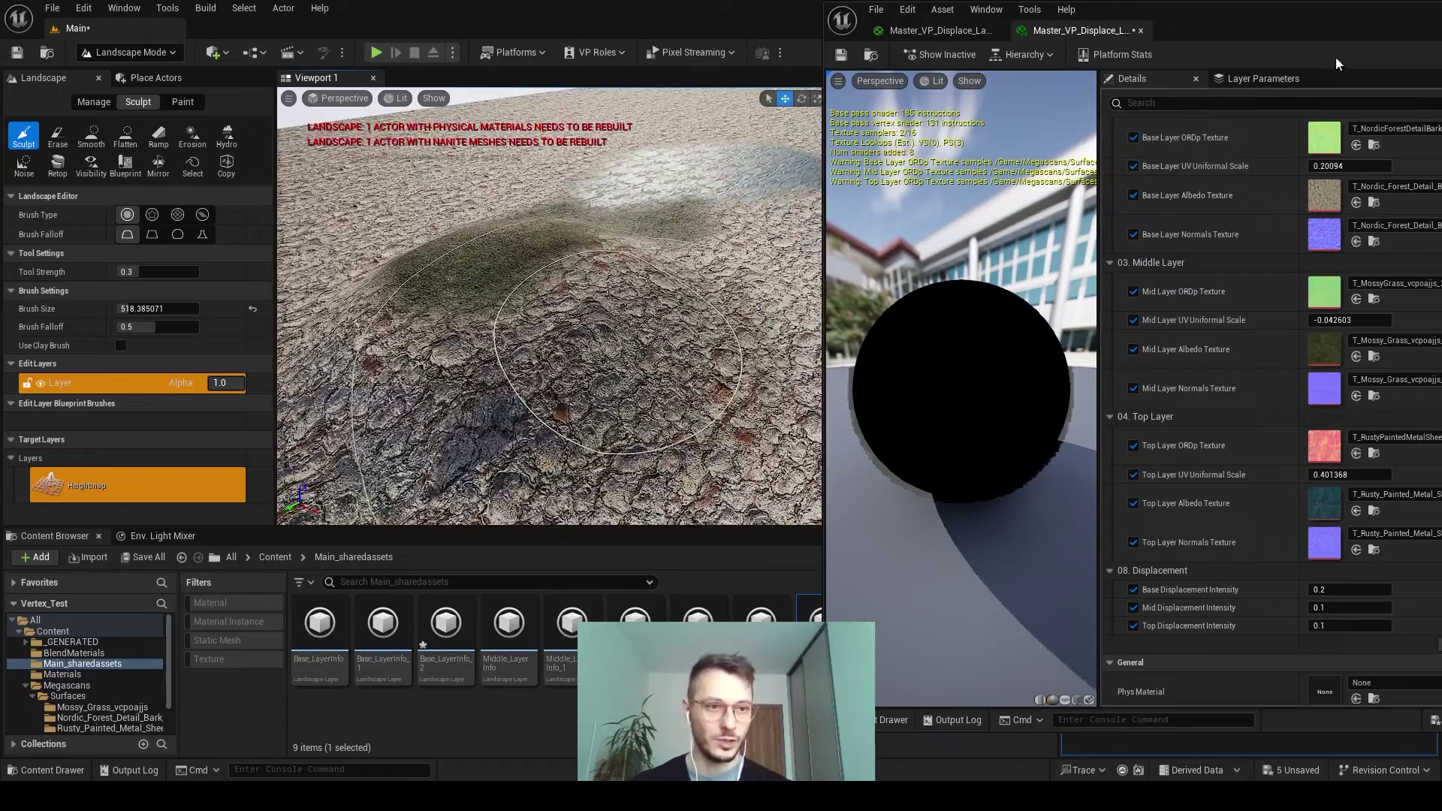
{"action": "left_click_drag", "start_coordinate": [1284, 26], "coordinate": [314, 449]}
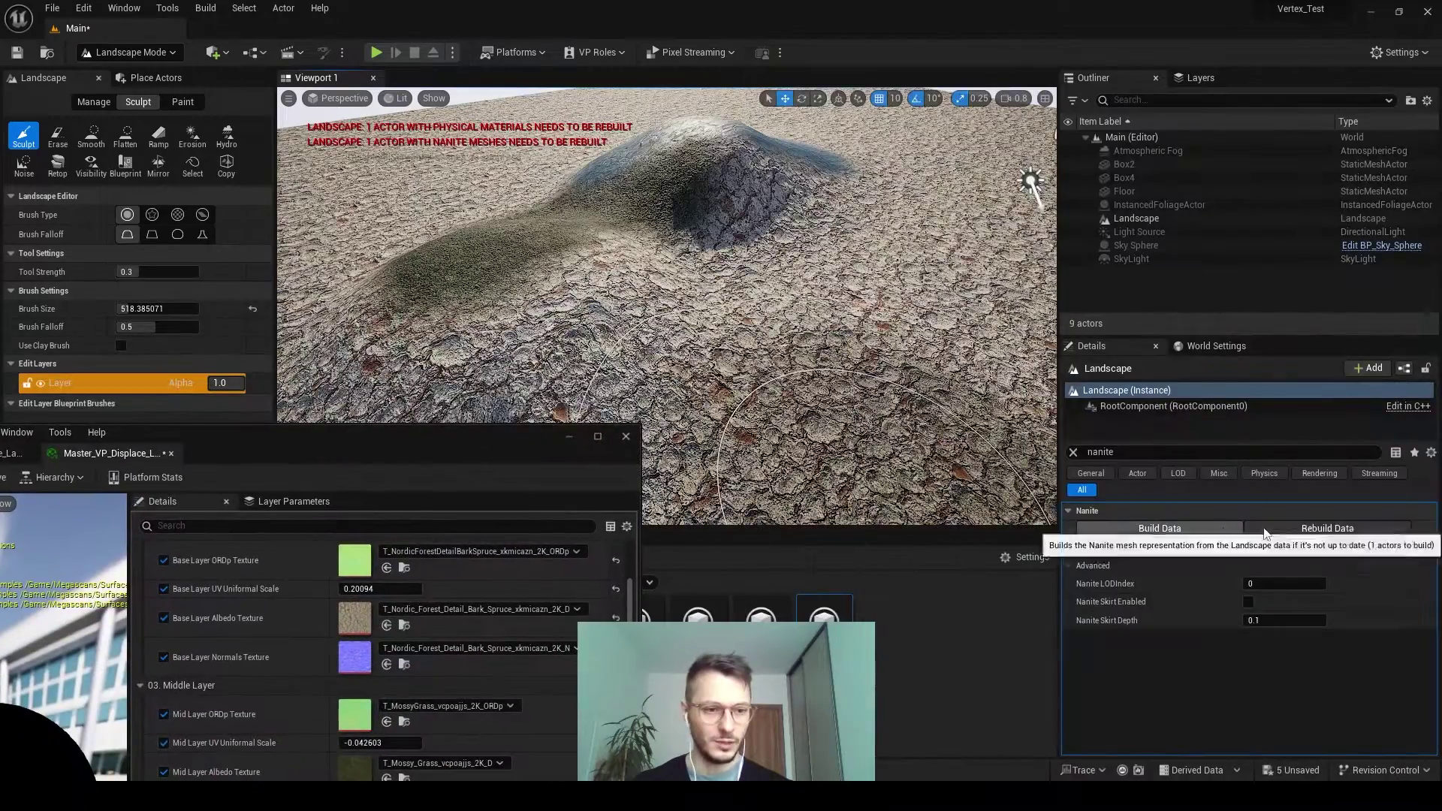
{"action": "left_click", "coordinate": [1160, 528]}
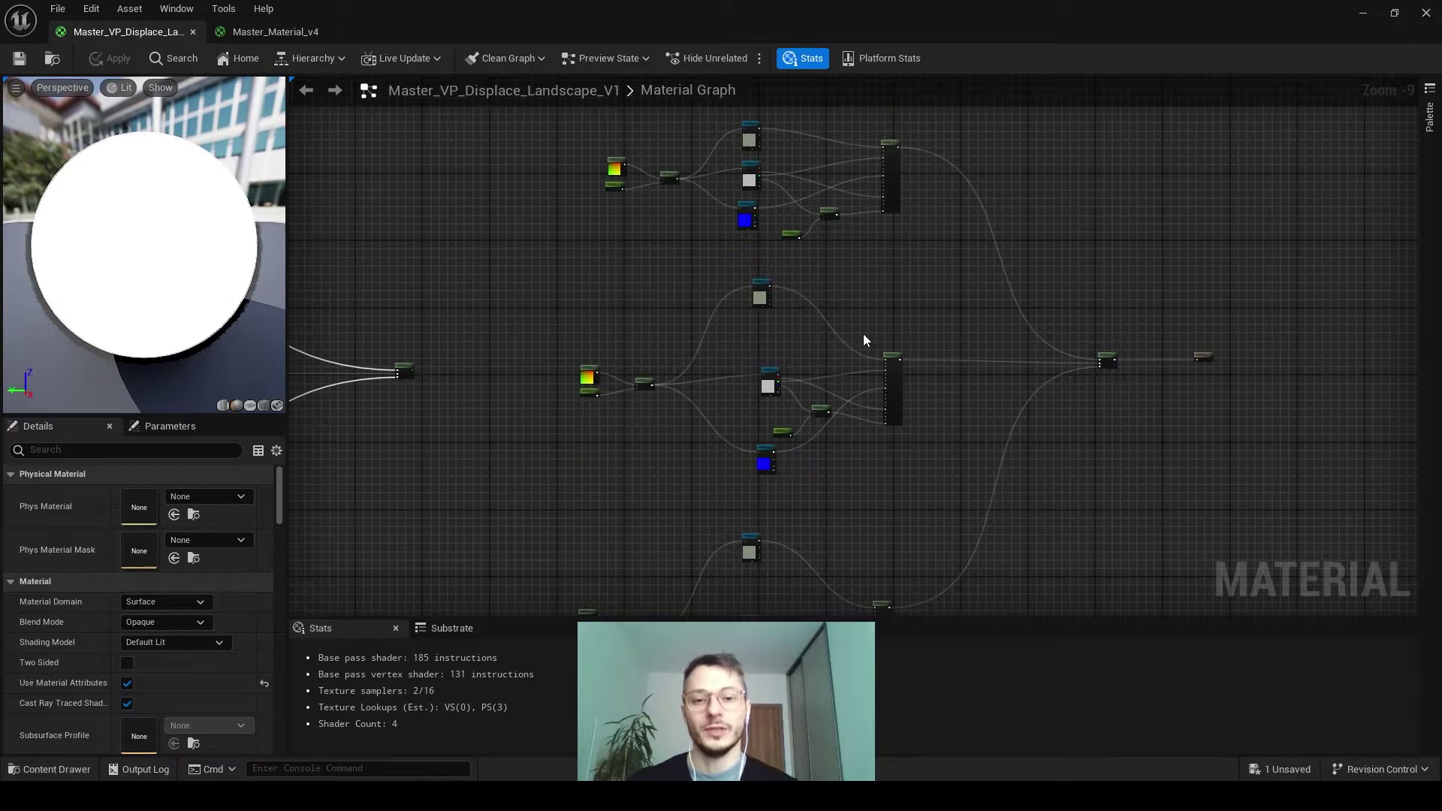
Examine the simplified layer networks in the Master_VP_Displace_Landscape_V1 graph, selecting the Base layer's texture and displacement nodes
{"action": "right_click_drag", "start_coordinate": [863, 340], "coordinate": [867, 398]}
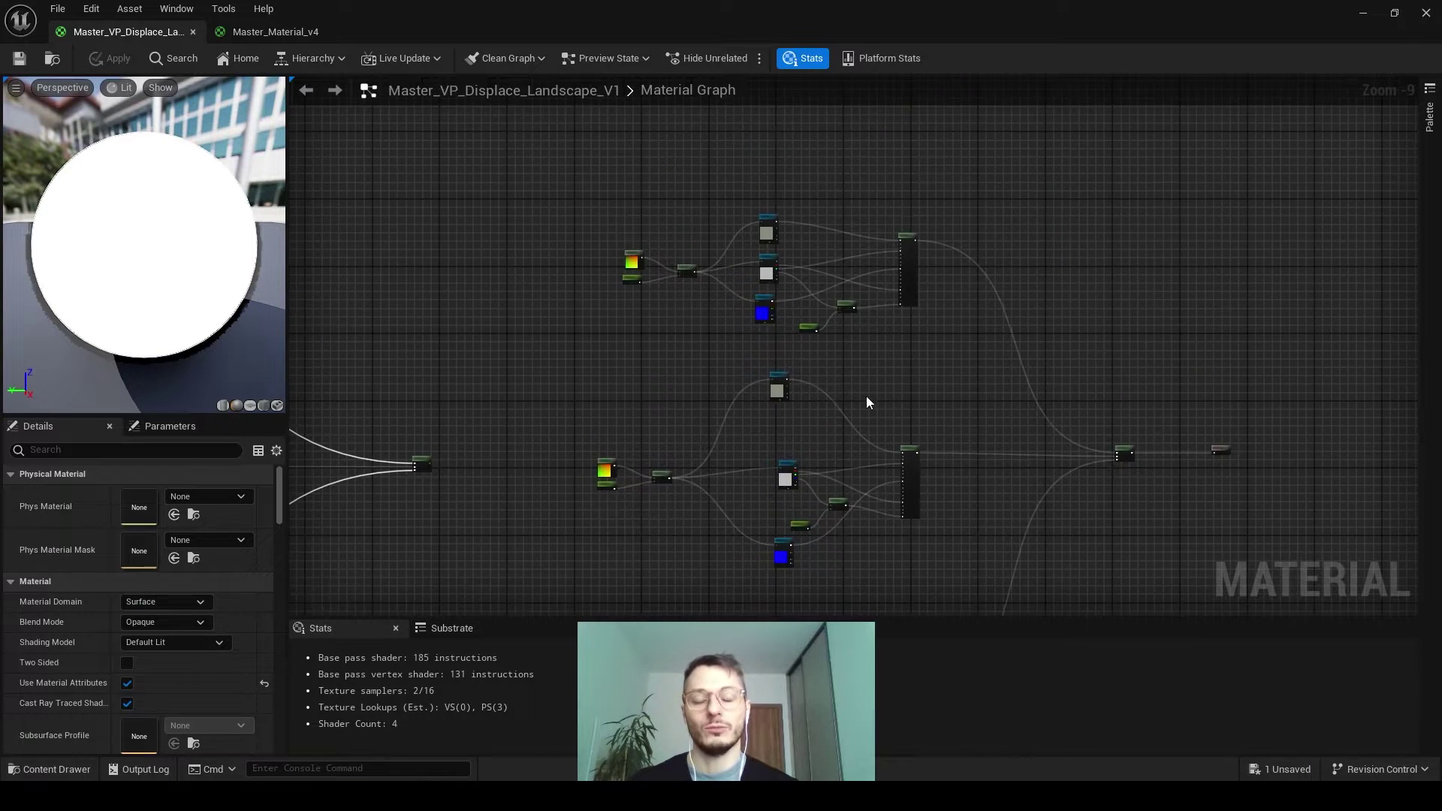
{"action": "scroll", "coordinate": [866, 483], "scroll_direction": "up", "scroll_amount": 4}
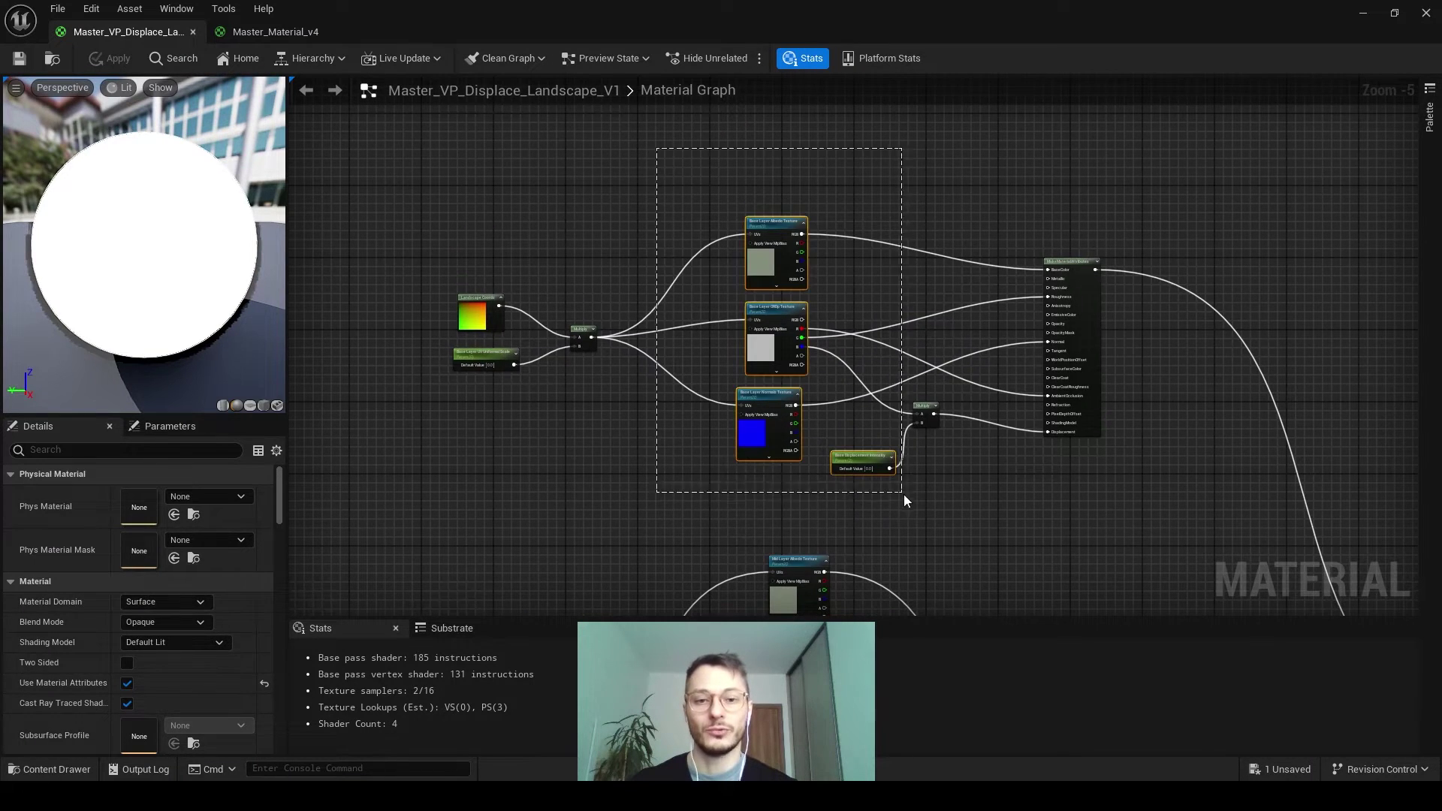
{"action": "left_click_drag", "start_coordinate": [904, 494], "coordinate": [940, 531]}
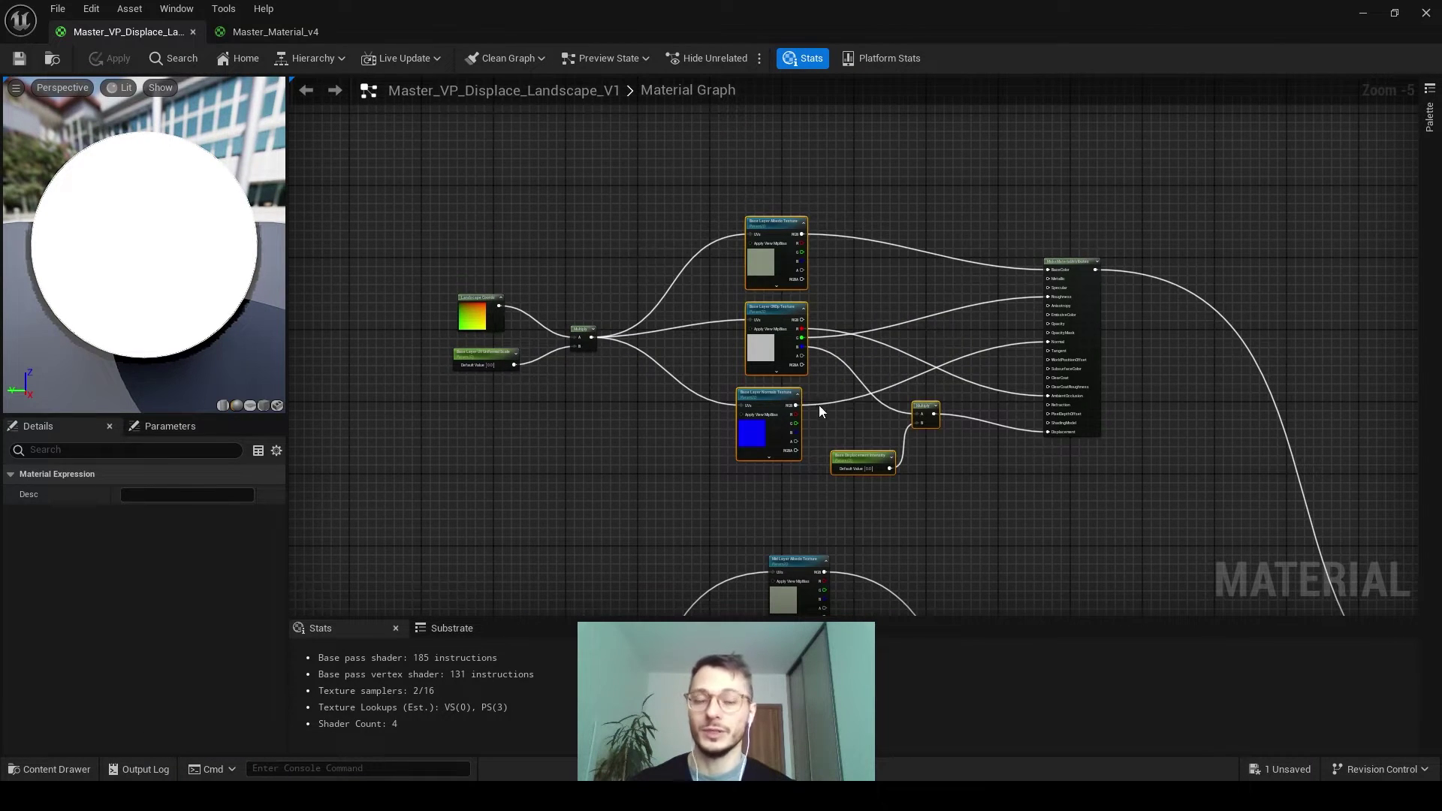
{"action": "right_click_drag", "start_coordinate": [809, 419], "coordinate": [789, 232]}
{"action": "scroll", "coordinate": [789, 232], "scroll_direction": "down", "scroll_amount": 2}
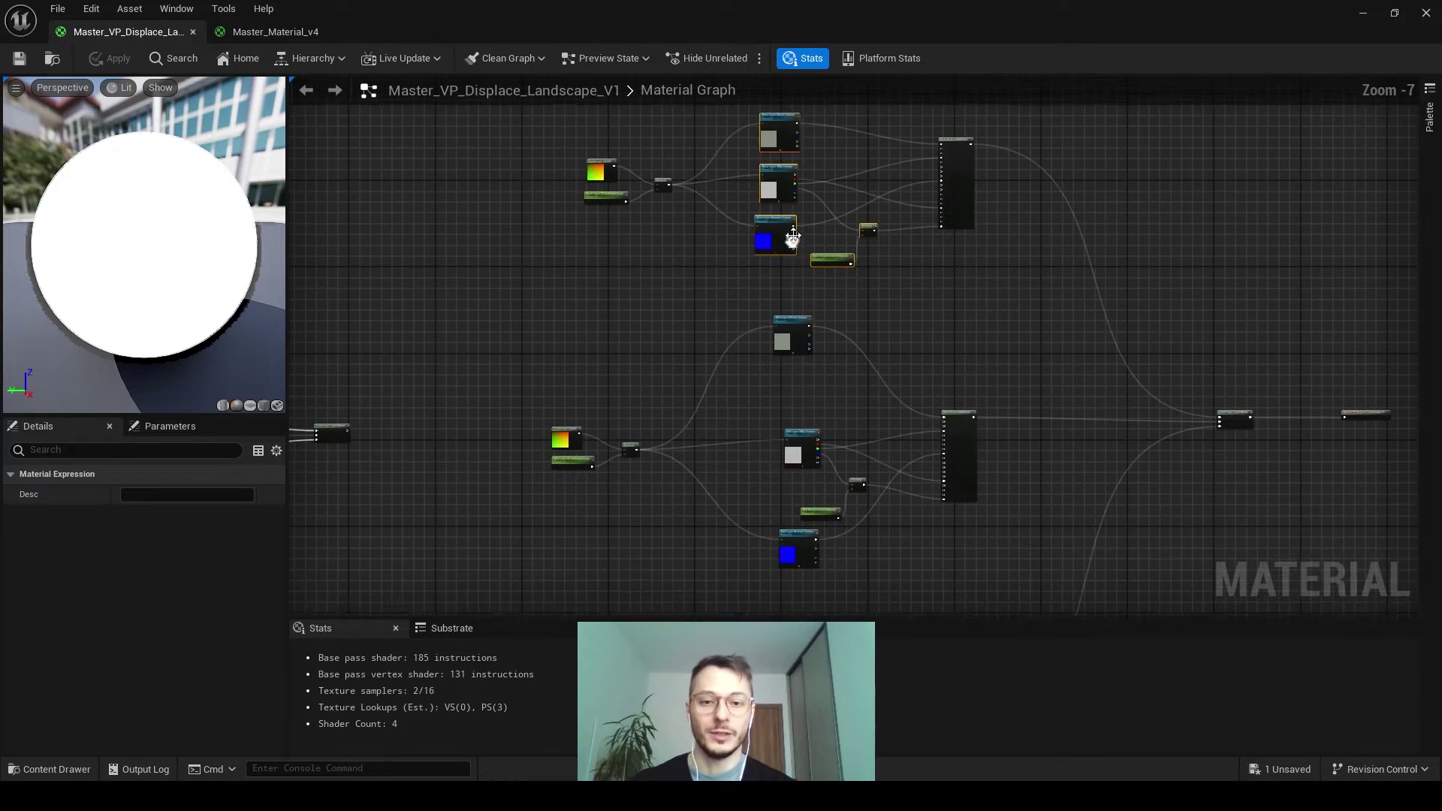
{"action": "scroll", "coordinate": [786, 368], "scroll_direction": "down", "scroll_amount": 2}
{"action": "right_click_drag", "start_coordinate": [786, 368], "coordinate": [888, 434]}
{"action": "scroll", "coordinate": [888, 434], "scroll_direction": "down", "scroll_amount": 3}
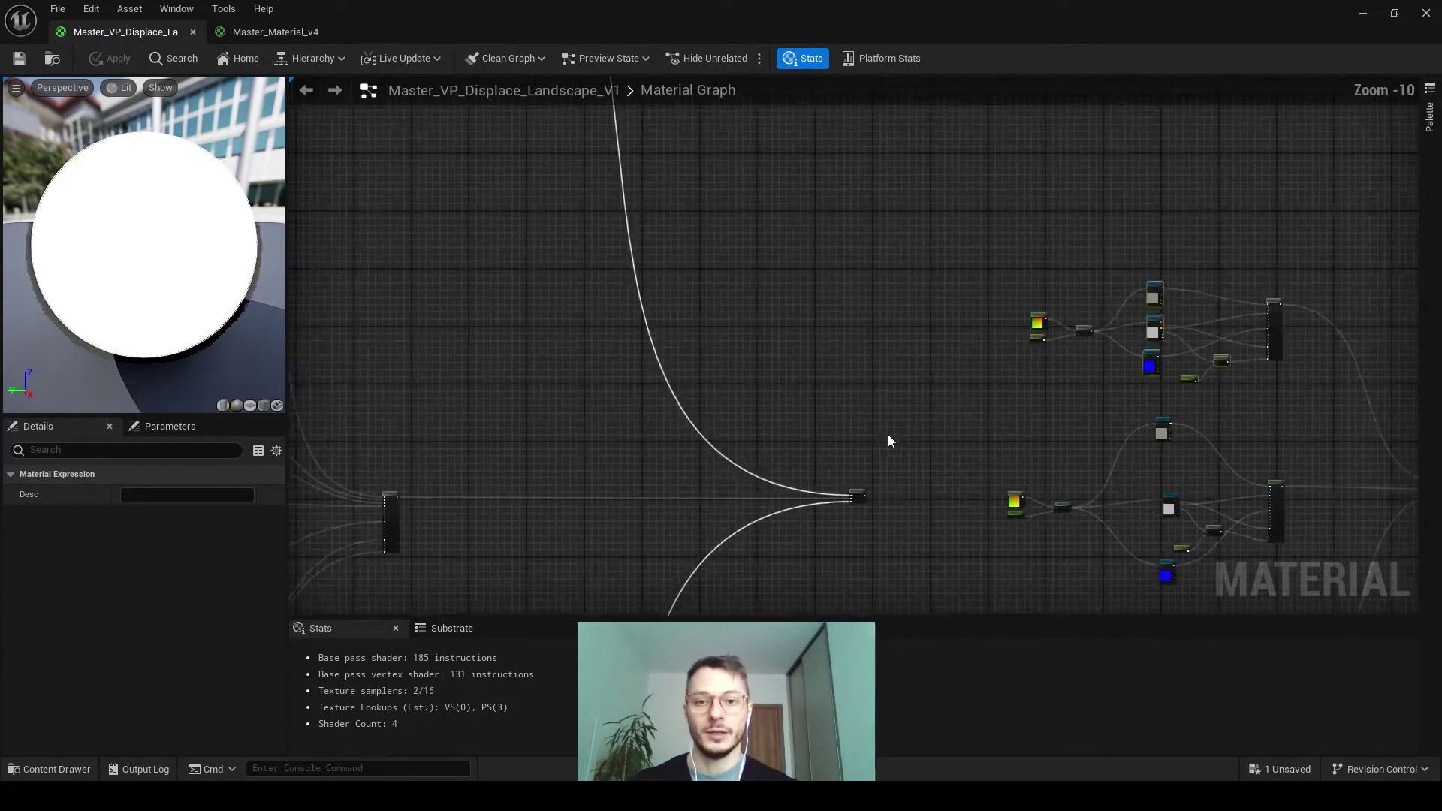
View the Master_Material_v4 graph and compare it with the full per-layer node groups in Master_VP_Displace_Landscape_V1
{"action": "left_click", "coordinate": [290, 31]}
{"action": "right_click_drag", "start_coordinate": [442, 226], "coordinate": [537, 282]}
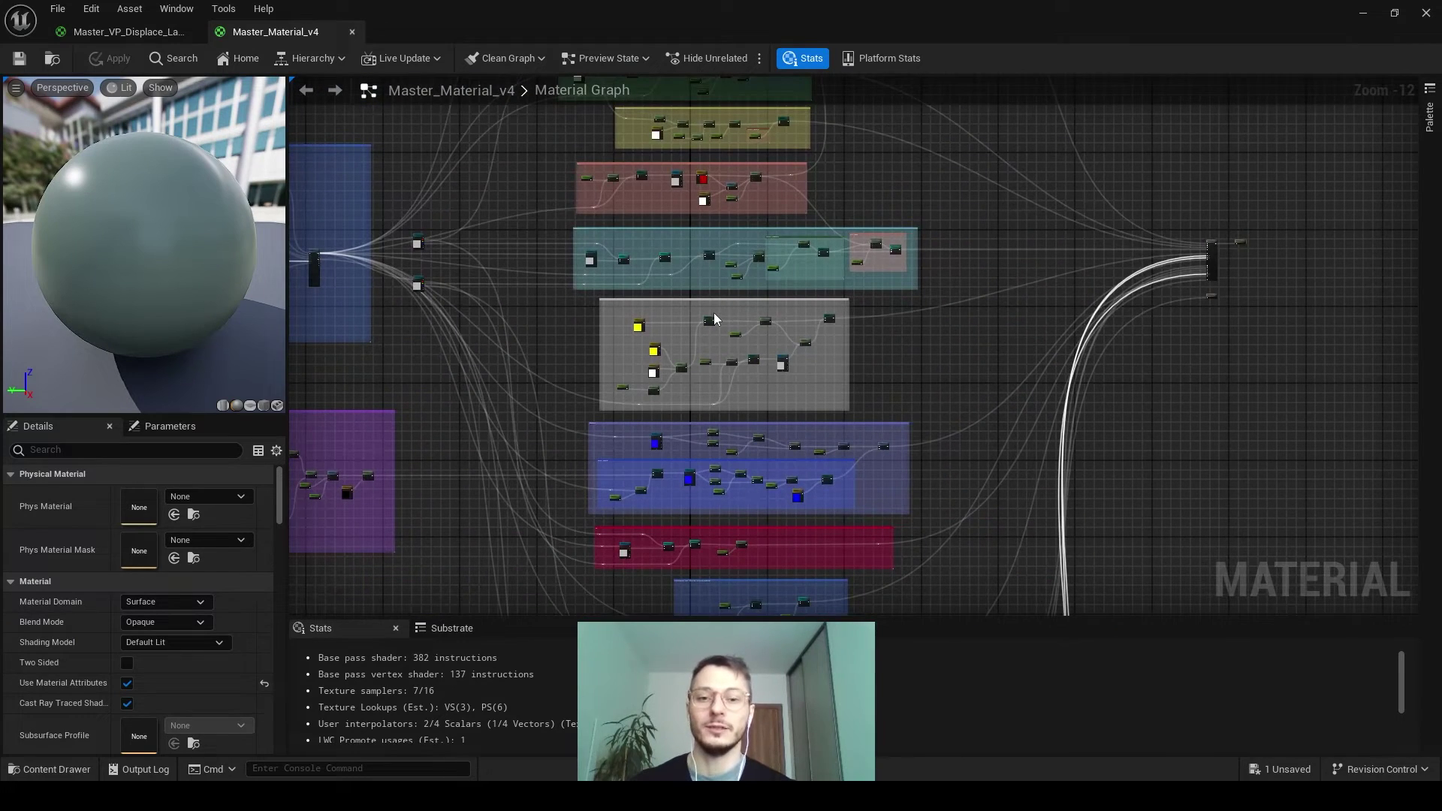
{"action": "left_click", "coordinate": [154, 33]}
{"action": "right_click_drag", "start_coordinate": [554, 278], "coordinate": [1226, 380]}
{"action": "right_click_drag", "start_coordinate": [1089, 214], "coordinate": [993, 417]}
{"action": "right_click_drag", "start_coordinate": [949, 336], "coordinate": [850, 357]}
{"action": "left_click_drag", "start_coordinate": [611, 141], "coordinate": [969, 607]}
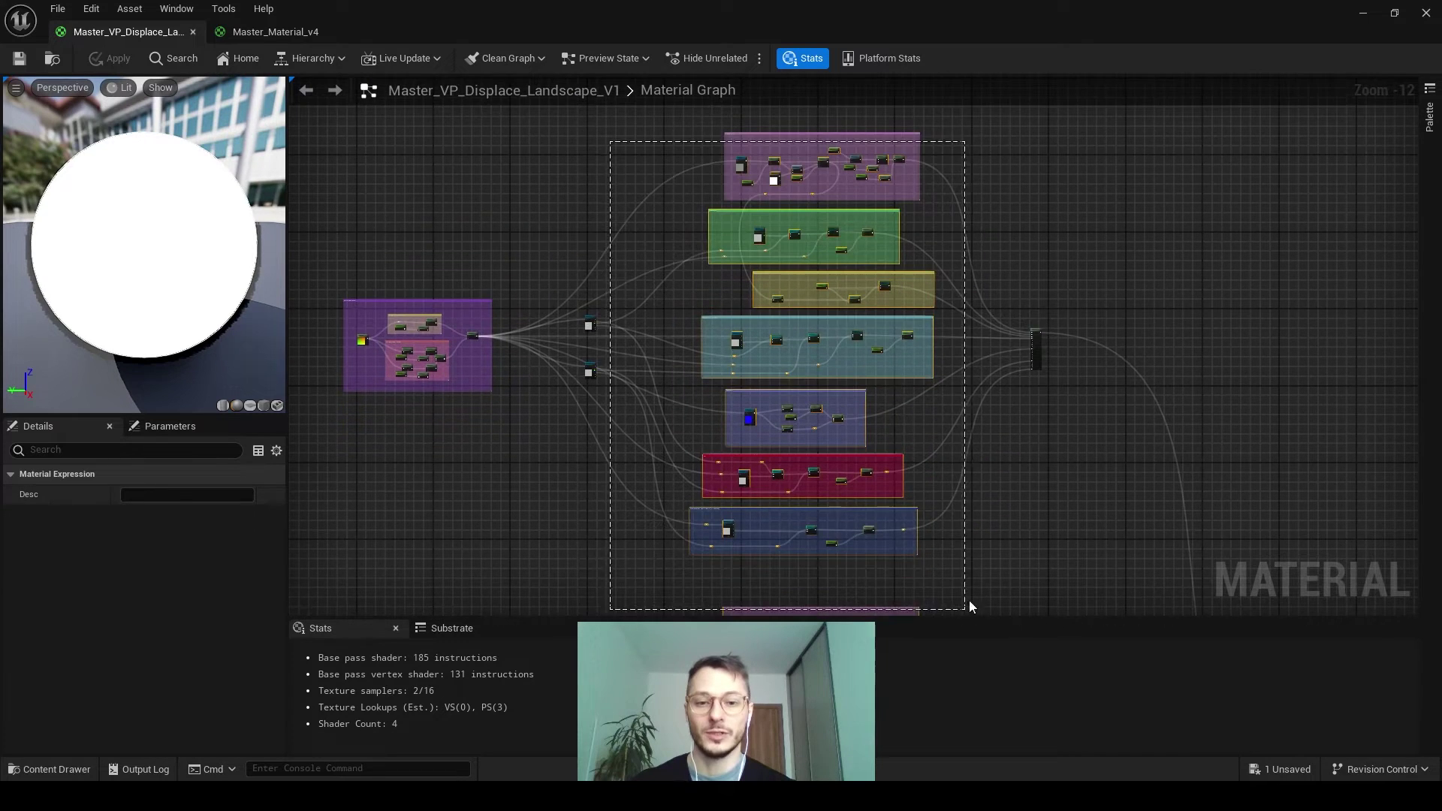
{"action": "scroll", "coordinate": [840, 194], "scroll_direction": "up", "scroll_amount": 8}
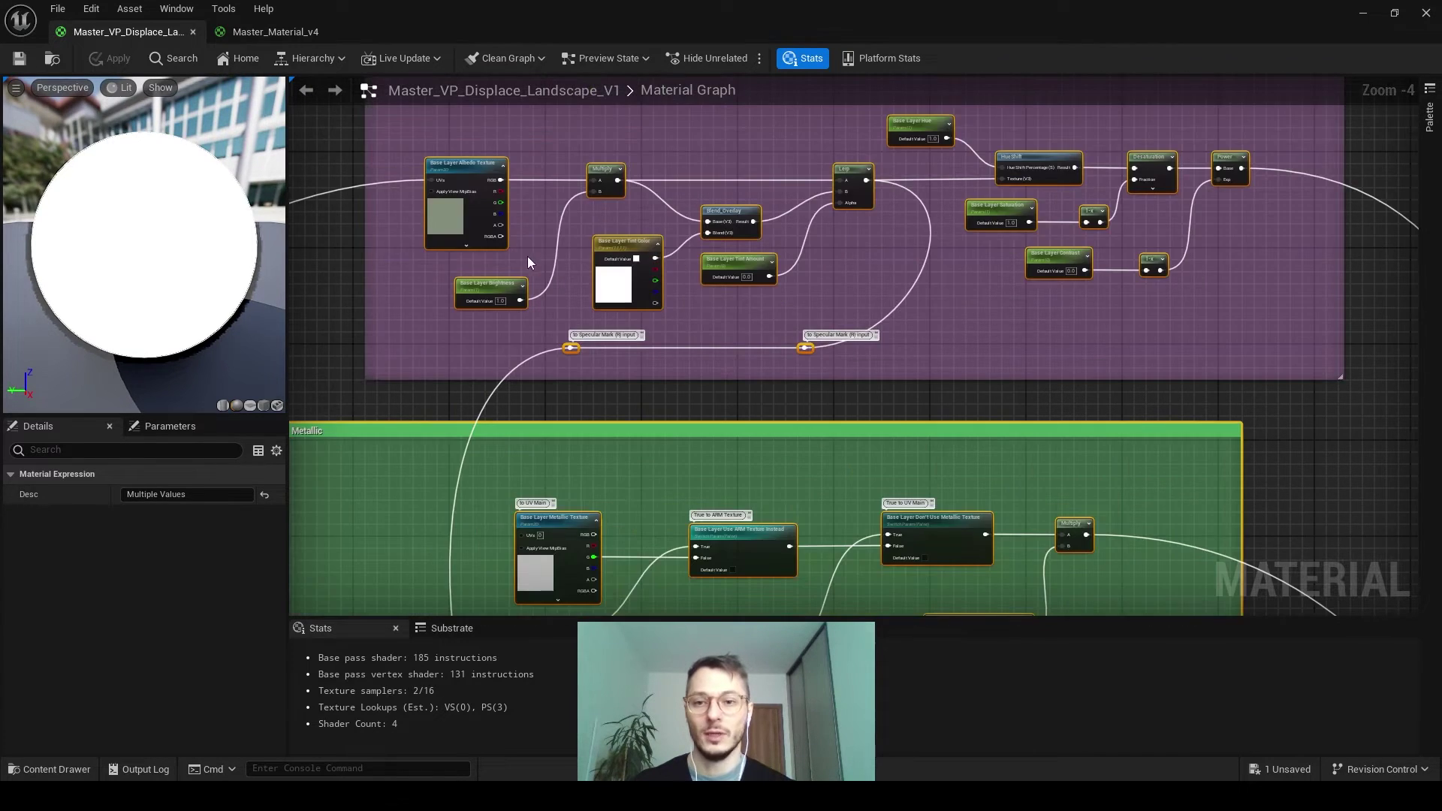
Examine the Base layer's full node groups from albedo and Metallic down through normals, AO and Displacement
{"action": "left_click", "coordinate": [528, 256]}
{"action": "scroll", "coordinate": [543, 282], "scroll_direction": "down", "scroll_amount": 2}
{"action": "right_click", "coordinate": [554, 280]}
{"action": "scroll", "coordinate": [559, 300], "scroll_direction": "down", "scroll_amount": 4}
{"action": "right_click_drag", "start_coordinate": [460, 404], "coordinate": [493, 123]}
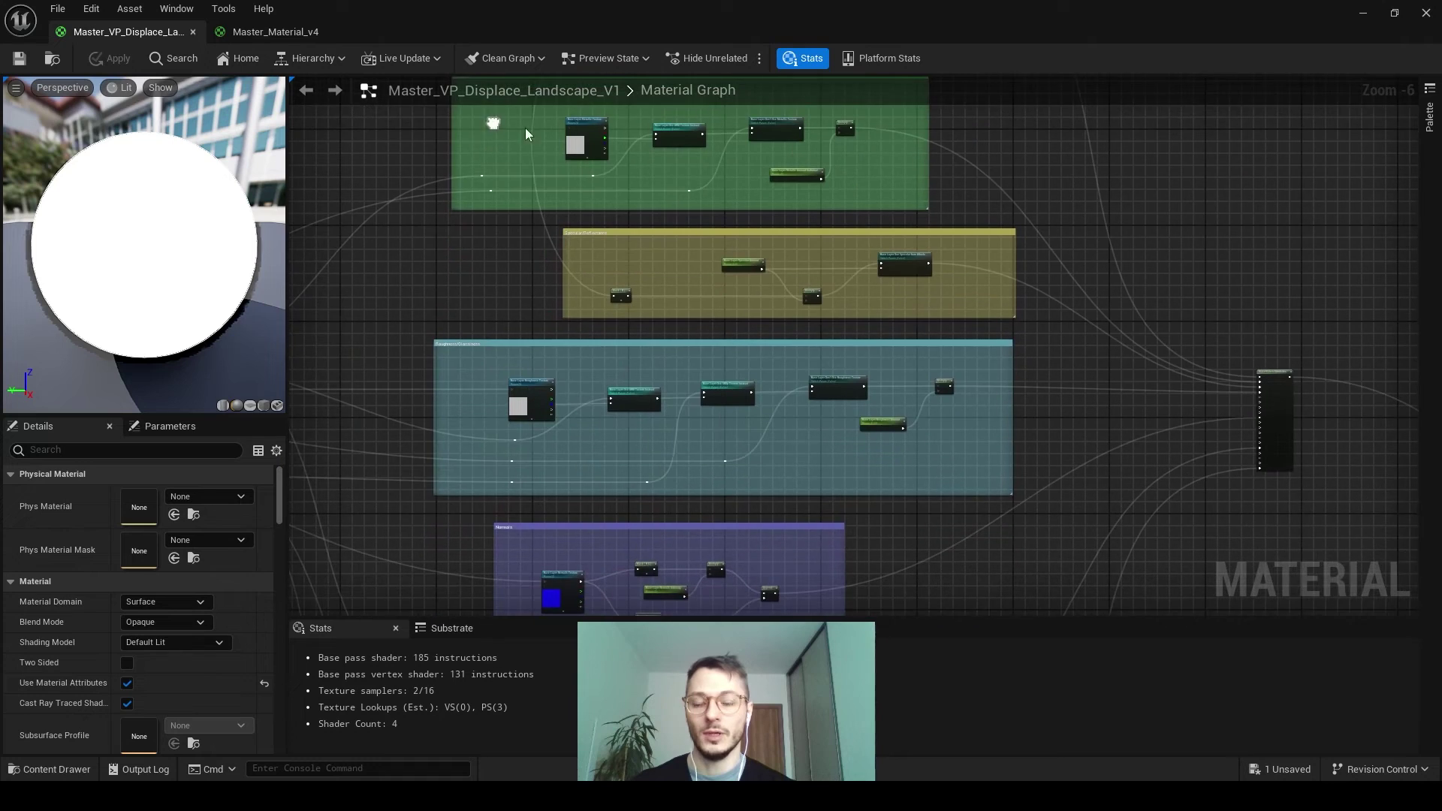
{"action": "right_click_drag", "start_coordinate": [693, 317], "coordinate": [847, 79]}
{"action": "right_click_drag", "start_coordinate": [857, 320], "coordinate": [762, 129]}
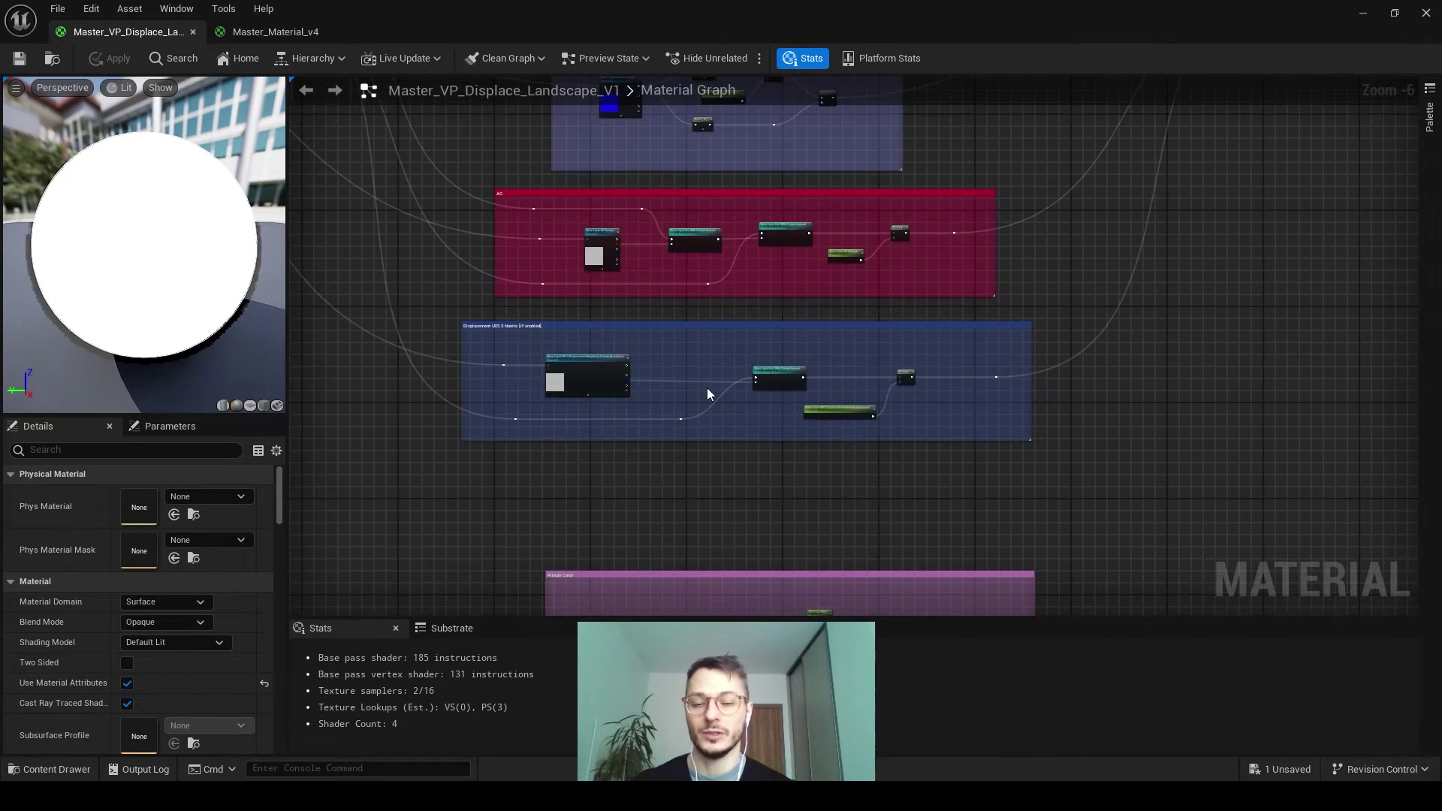
{"action": "scroll", "coordinate": [849, 483], "scroll_direction": "down", "scroll_amount": 4}
{"action": "right_click_drag", "start_coordinate": [1086, 410], "coordinate": [861, 390]}
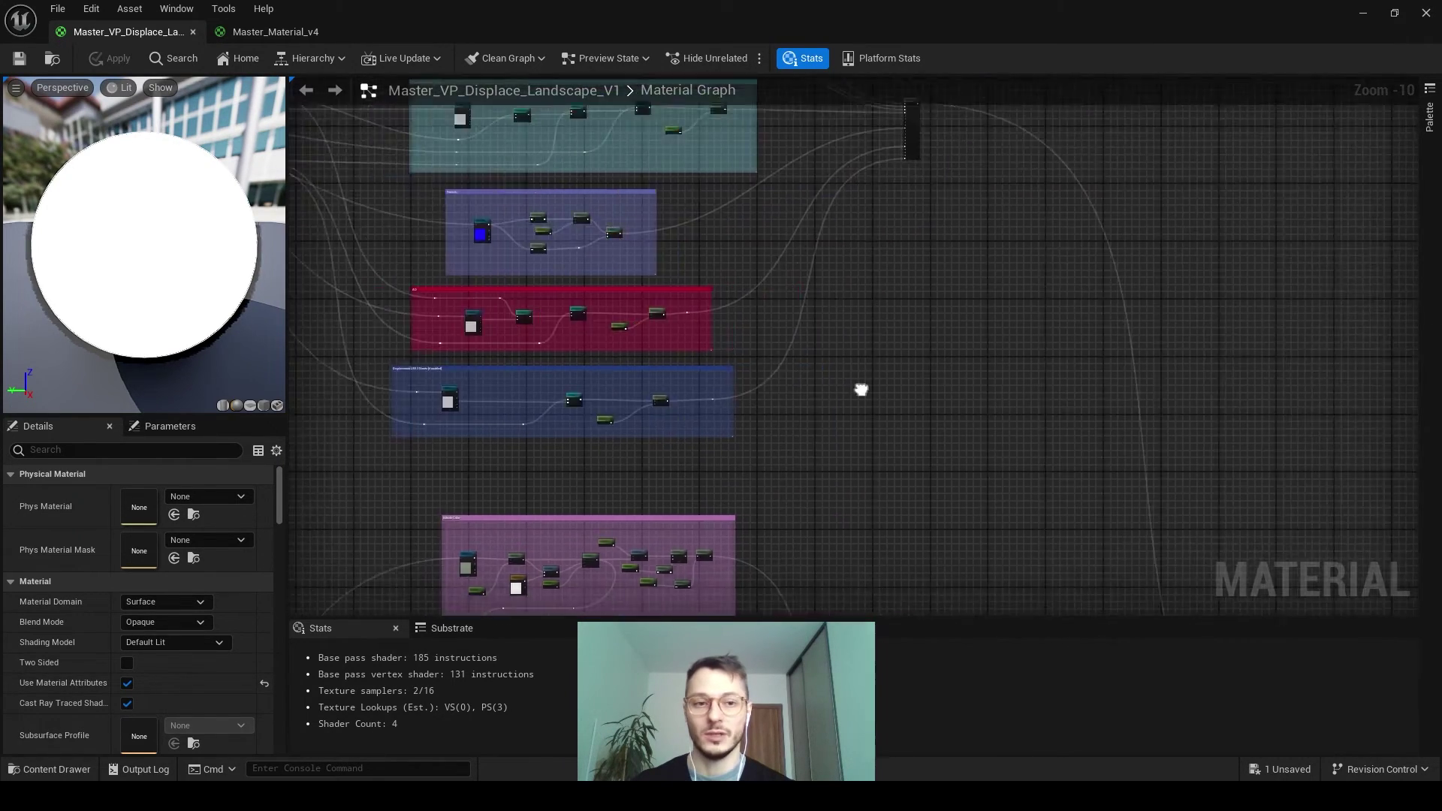
Trace the full layer networks to their Landscape Layer Blend node, inspect its layers, and return to the simplified networks
{"action": "scroll", "coordinate": [816, 440], "scroll_direction": "down", "scroll_amount": 2}
{"action": "right_click_drag", "start_coordinate": [816, 440], "coordinate": [552, 79]}
{"action": "scroll", "coordinate": [789, 275], "scroll_direction": "up", "scroll_amount": 3}
{"action": "right_click_drag", "start_coordinate": [763, 296], "coordinate": [568, 345]}
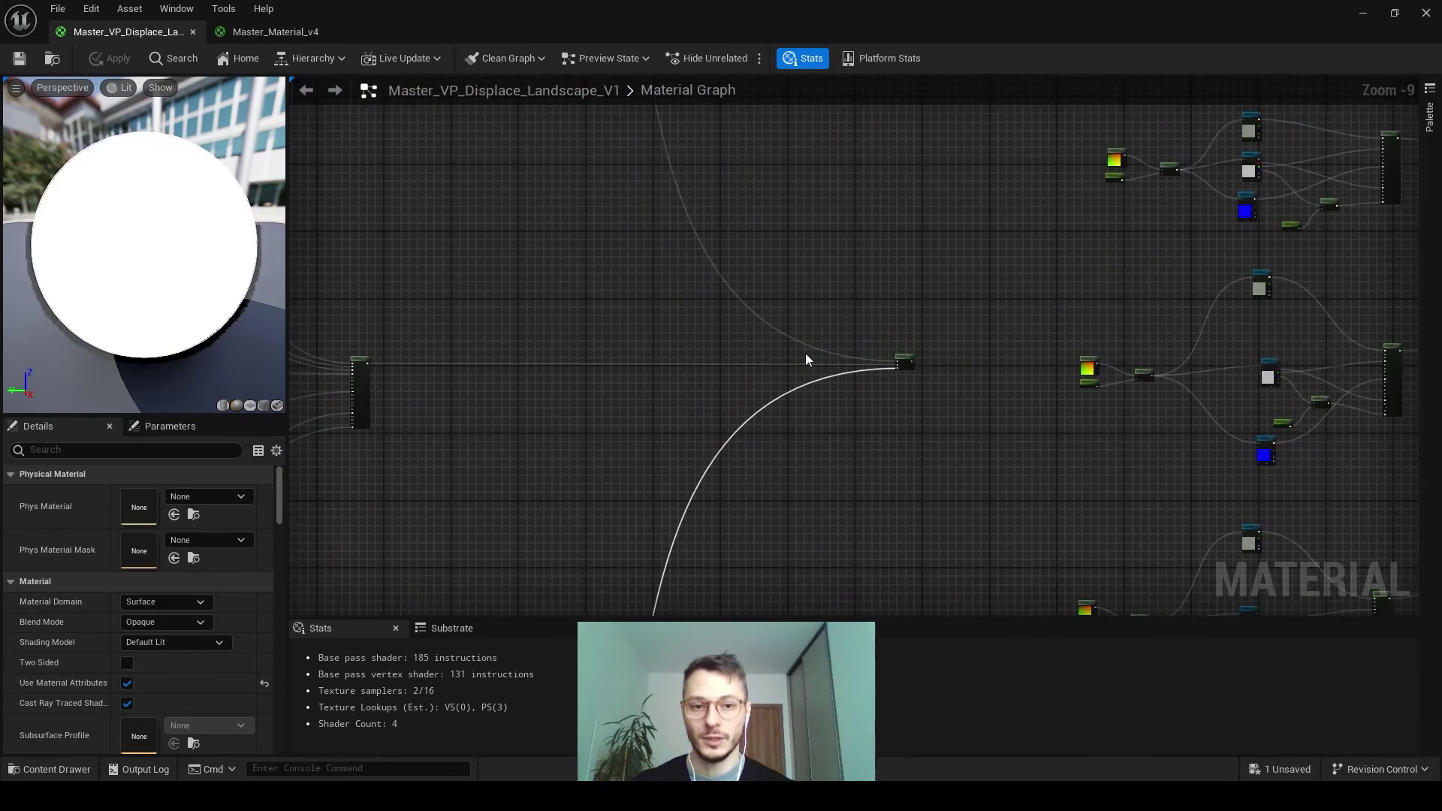
{"action": "left_click", "coordinate": [904, 362]}
{"action": "scroll", "coordinate": [909, 363], "scroll_direction": "down", "scroll_amount": 1}
{"action": "right_click_drag", "start_coordinate": [994, 368], "coordinate": [580, 341]}
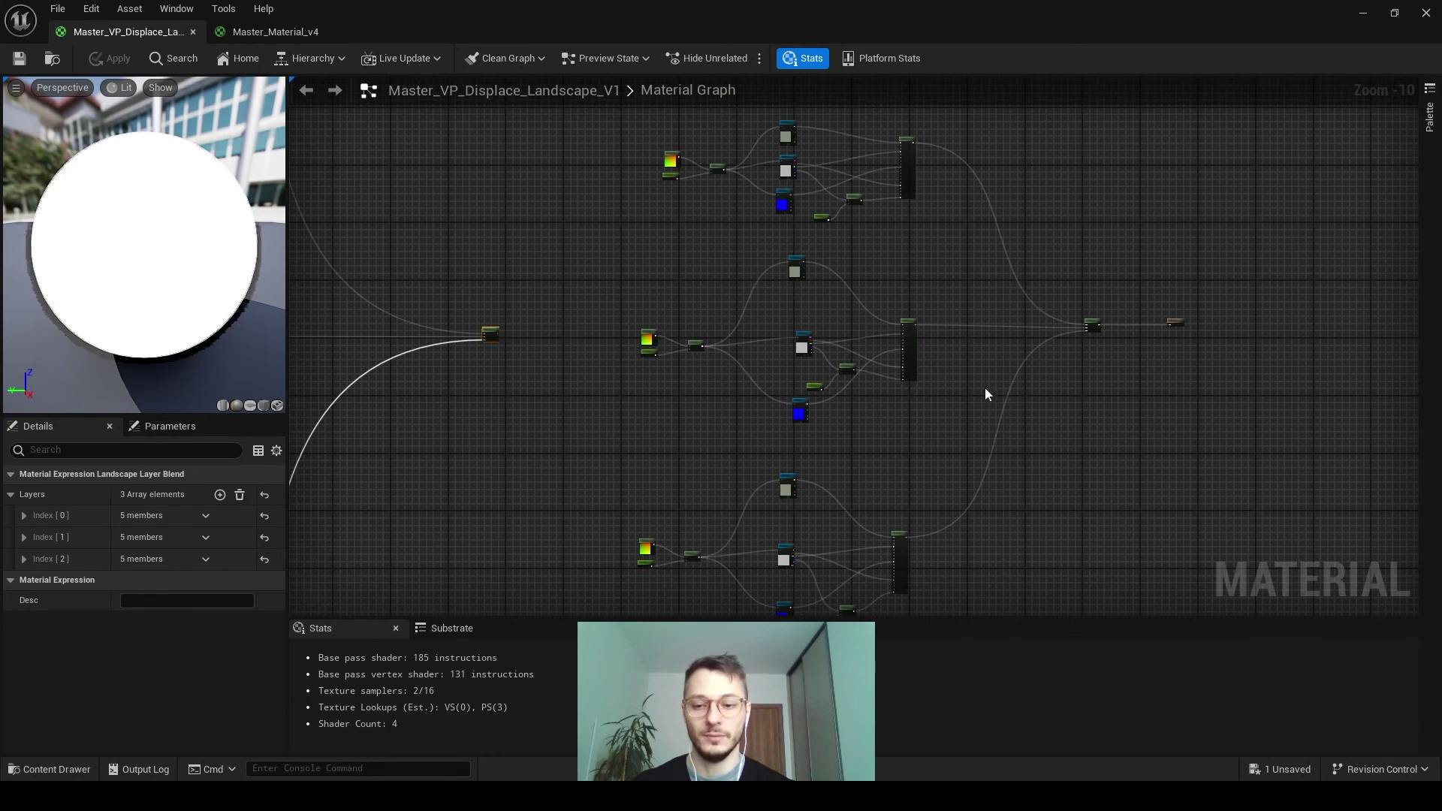